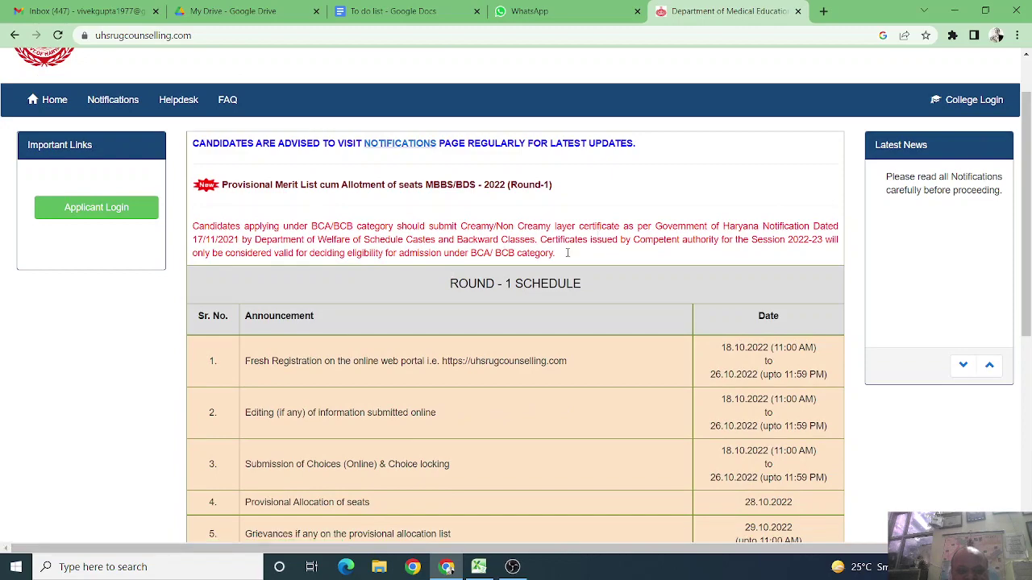
Step: Switch to the Excel workbook with the Haryana provisional allotment report and clear the stray entry in cell F10
{"action": "left_click", "coordinate": [513, 566]}
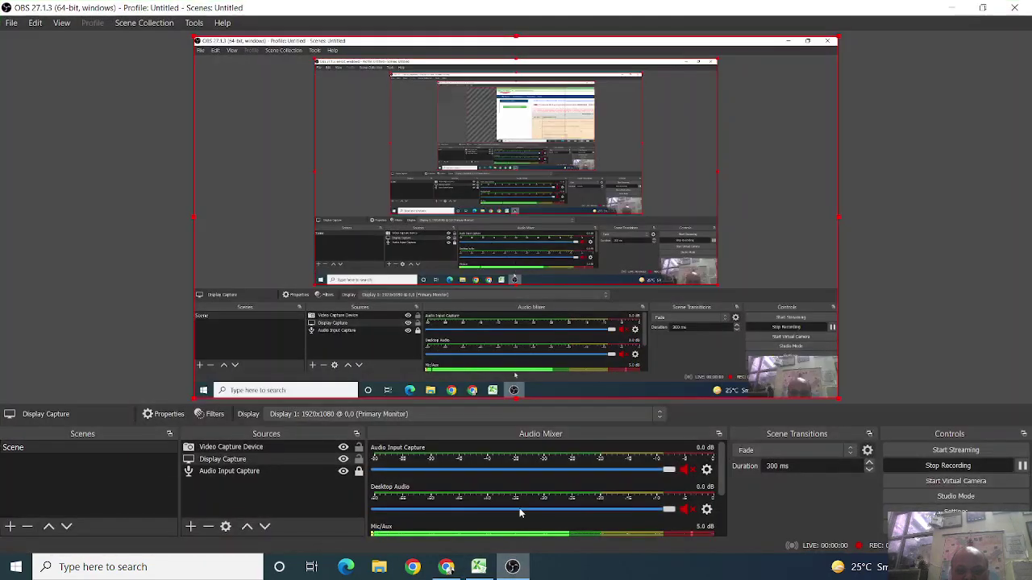
{"action": "left_click", "coordinate": [478, 566]}
{"action": "type", "text": "s"}
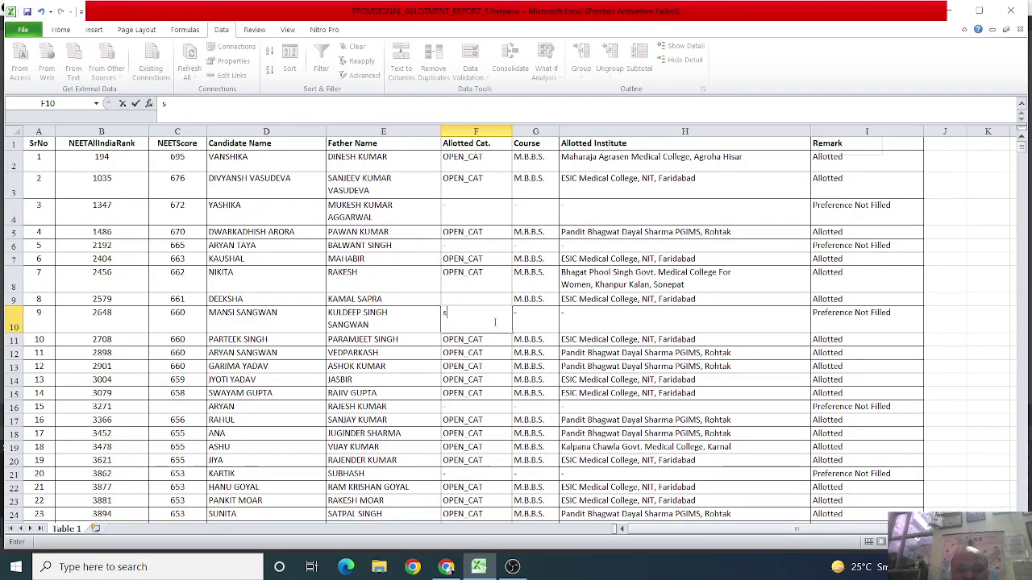
{"action": "key", "text": "BackSpace"}
{"action": "left_click", "coordinate": [322, 288]}
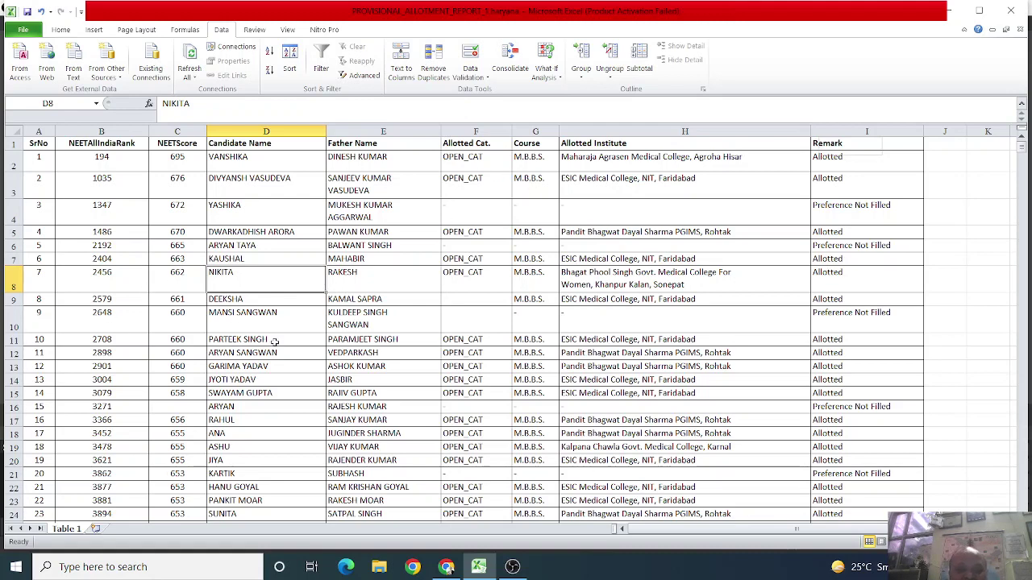
Step: Turn on filtering for the header row of the allotment table
{"action": "left_click", "coordinate": [274, 341]}
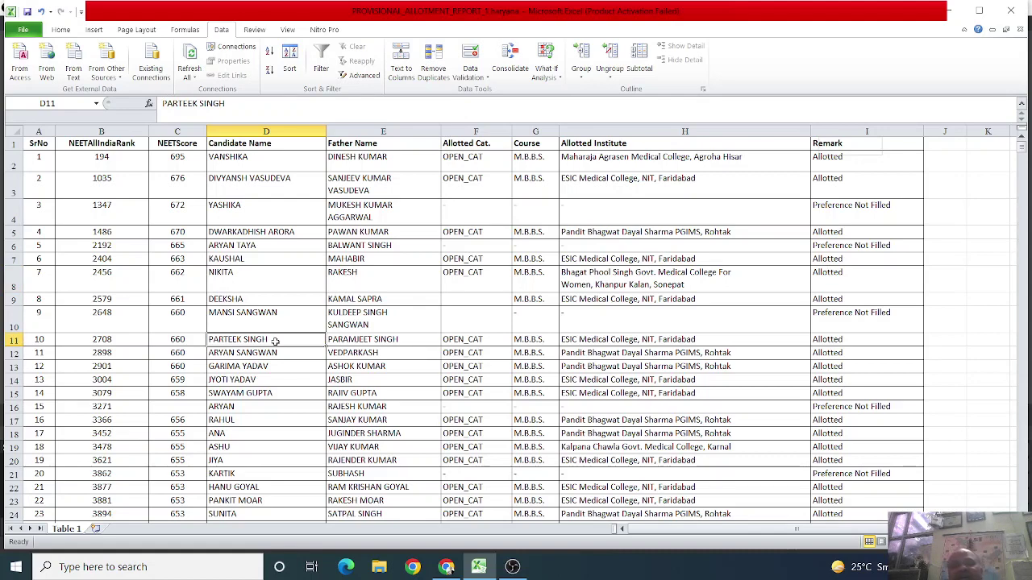
{"action": "left_click", "coordinate": [546, 244]}
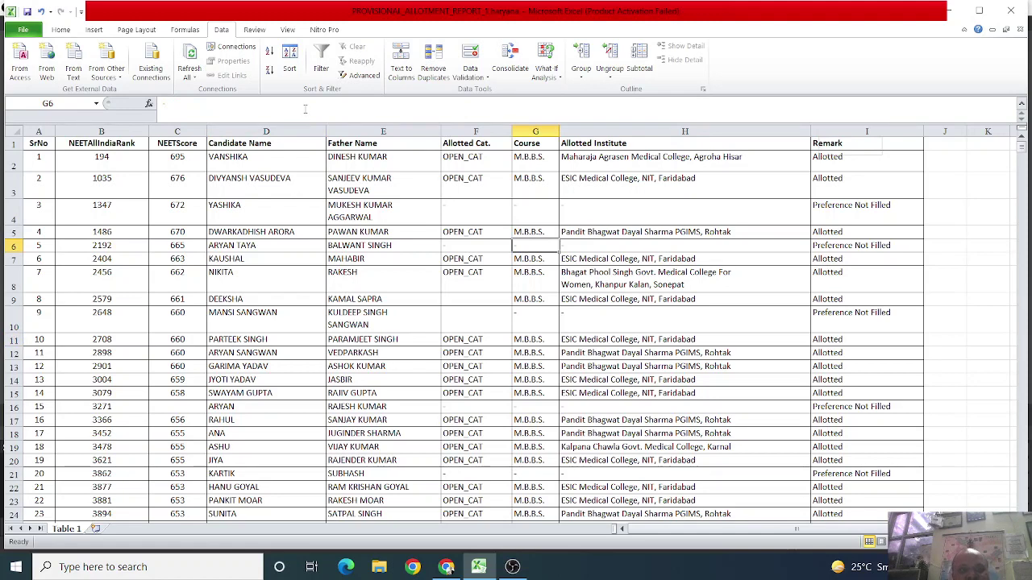
{"action": "left_click", "coordinate": [320, 71]}
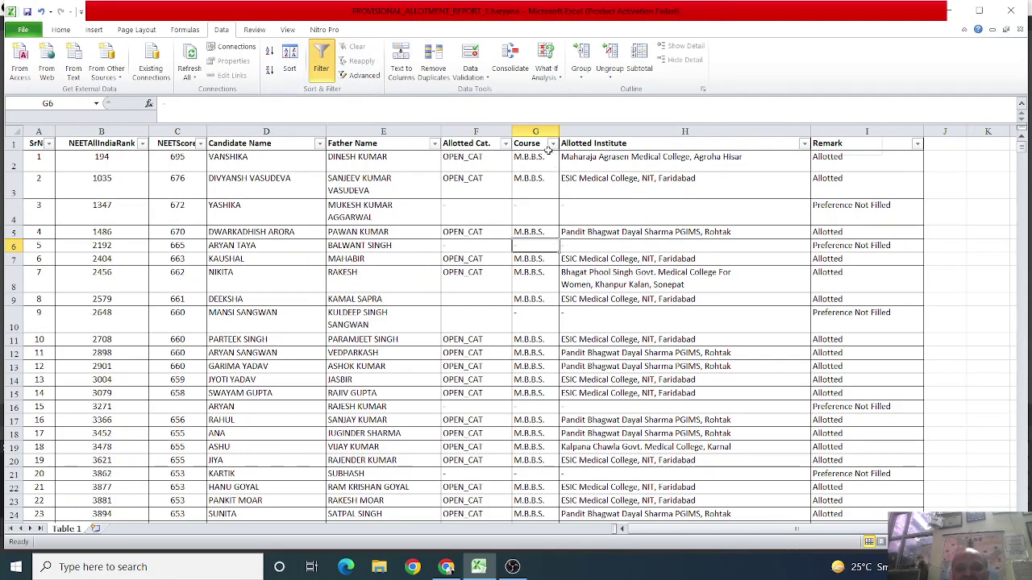
{"action": "left_click", "coordinate": [365, 190]}
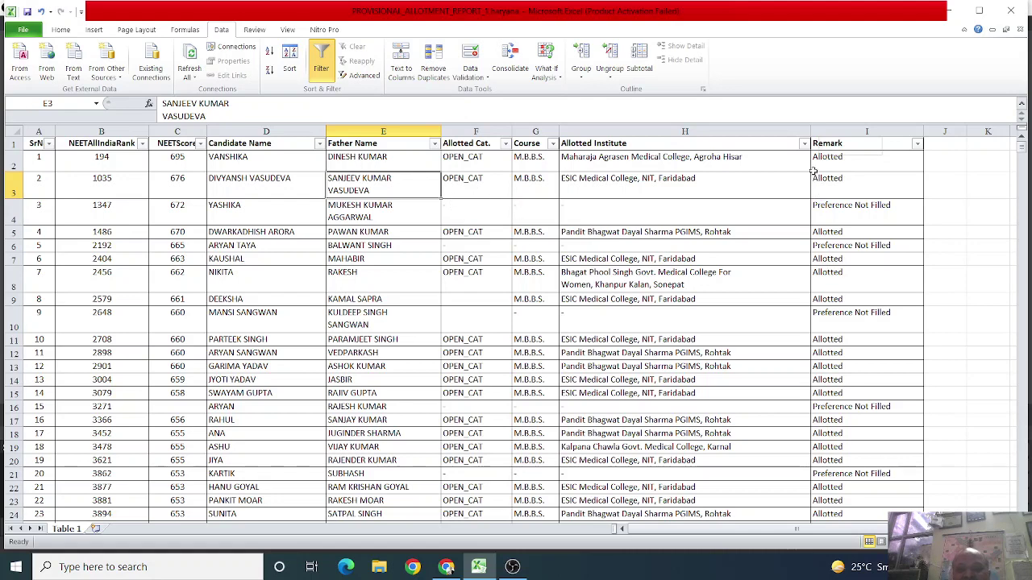
{"action": "left_click", "coordinate": [803, 144]}
{"action": "left_click", "coordinate": [671, 266]}
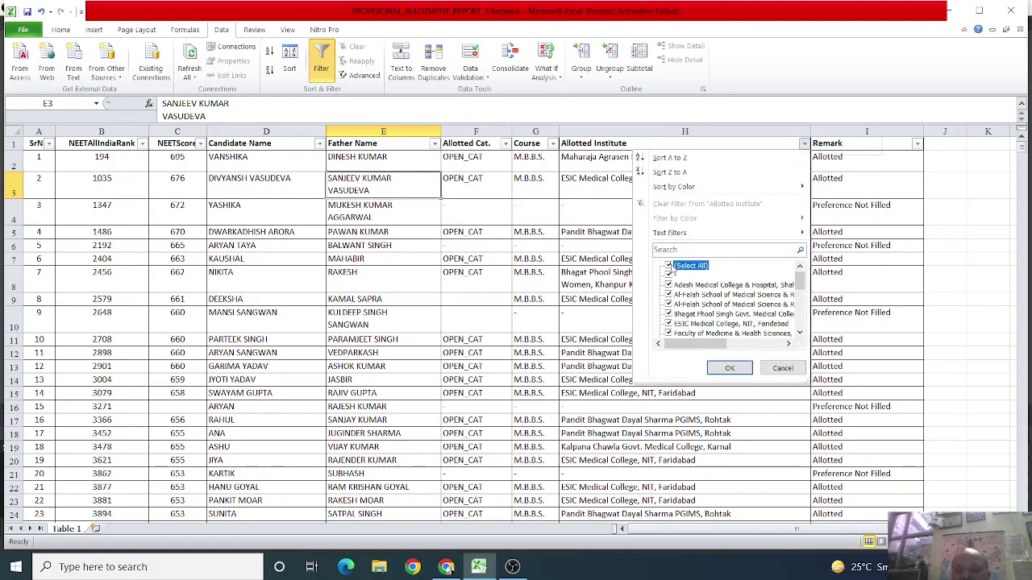
{"action": "scroll", "coordinate": [683, 305], "scroll_direction": "down", "scroll_amount": 1}
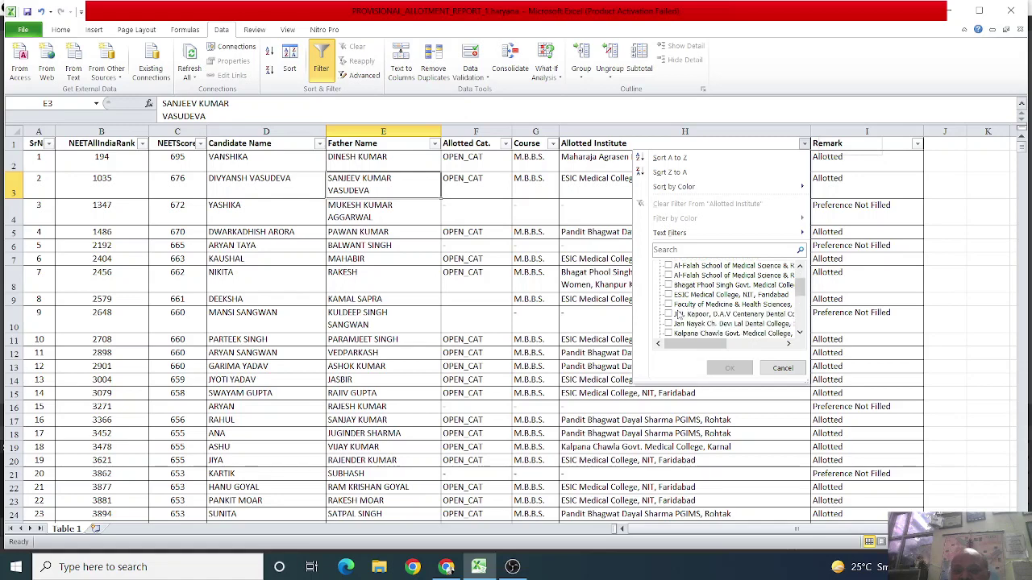
{"action": "scroll", "coordinate": [679, 314], "scroll_direction": "down", "scroll_amount": 1}
{"action": "scroll", "coordinate": [679, 321], "scroll_direction": "down", "scroll_amount": 1}
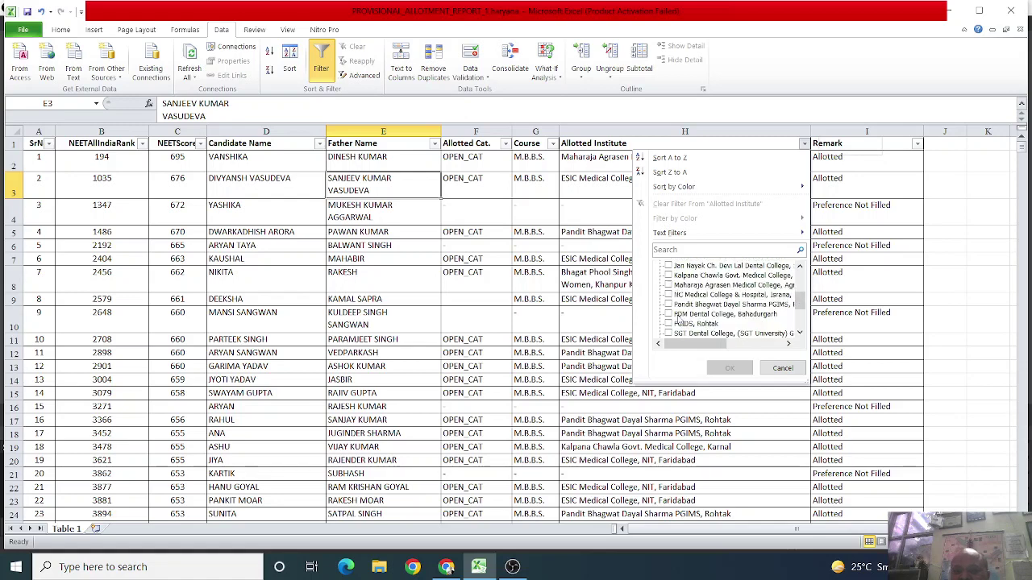
{"action": "scroll", "coordinate": [679, 321], "scroll_direction": "down", "scroll_amount": 2}
{"action": "scroll", "coordinate": [680, 315], "scroll_direction": "down", "scroll_amount": 1}
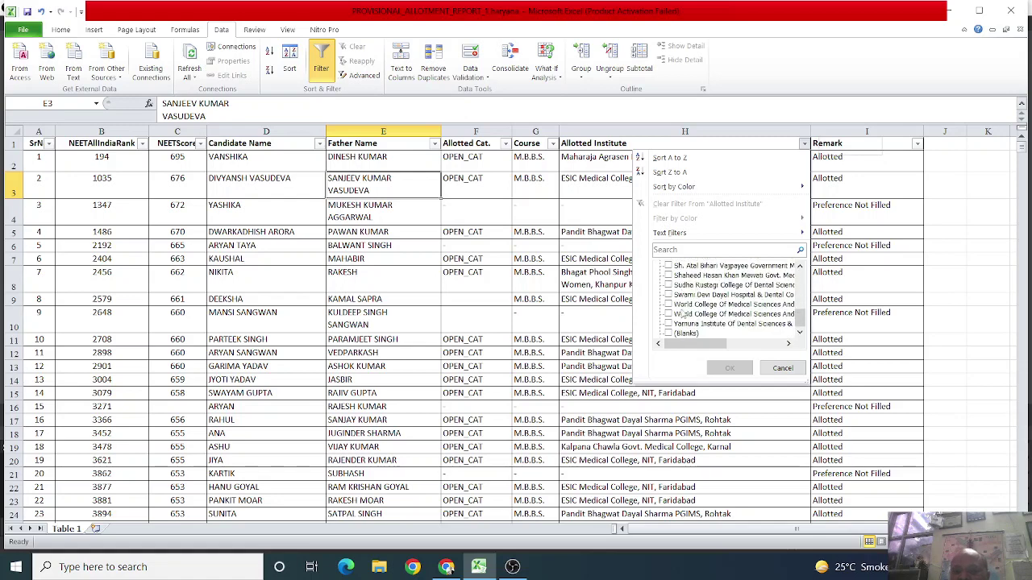
{"action": "left_click", "coordinate": [778, 367]}
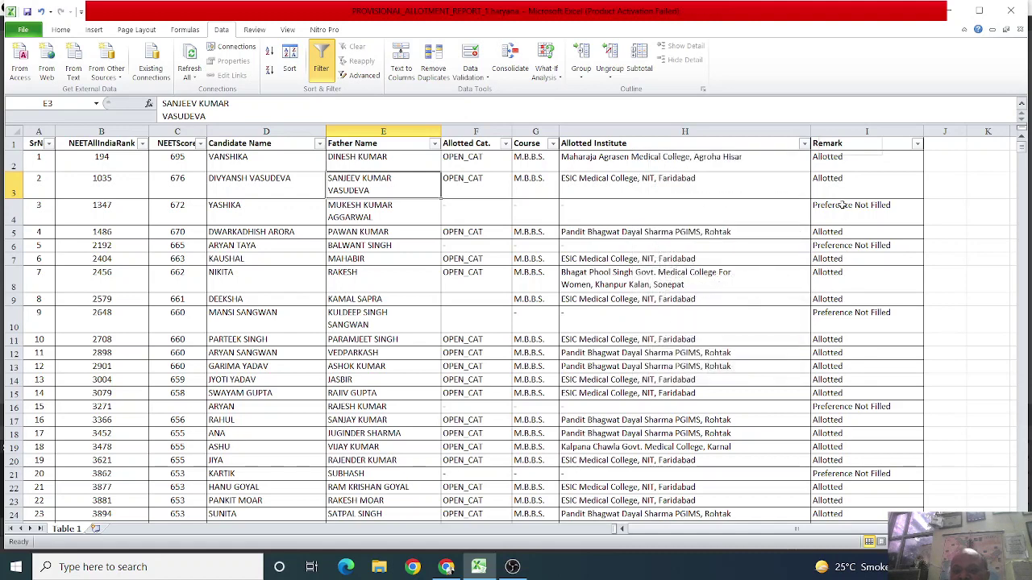
Step: Filter the Course column to M.B.B.S. only, excluding the dash, B.D.S. and blank entries
{"action": "left_click", "coordinate": [552, 143]}
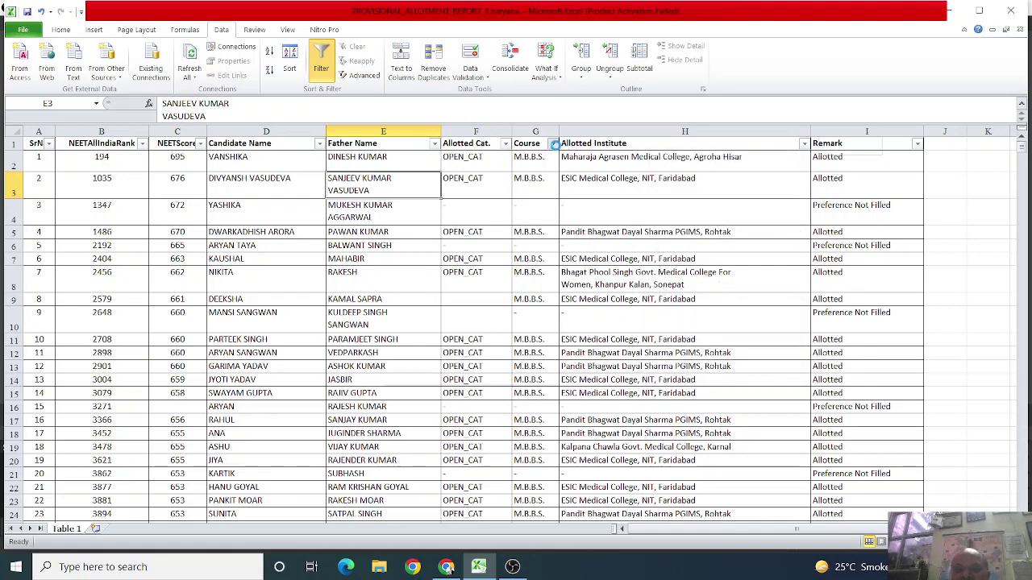
{"action": "left_click", "coordinate": [417, 275]}
{"action": "left_click", "coordinate": [416, 284]}
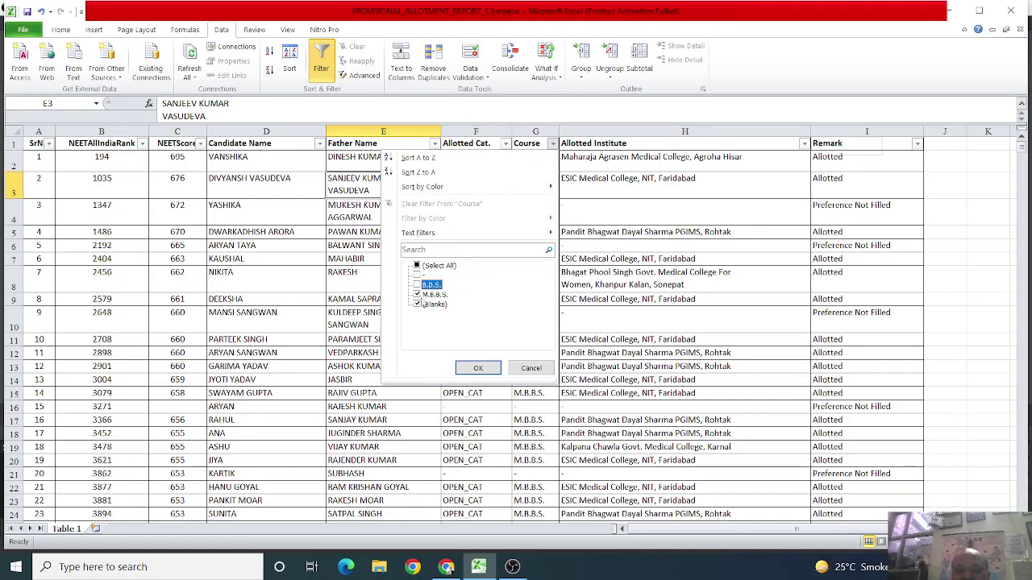
{"action": "left_click", "coordinate": [416, 303]}
{"action": "left_click", "coordinate": [477, 368]}
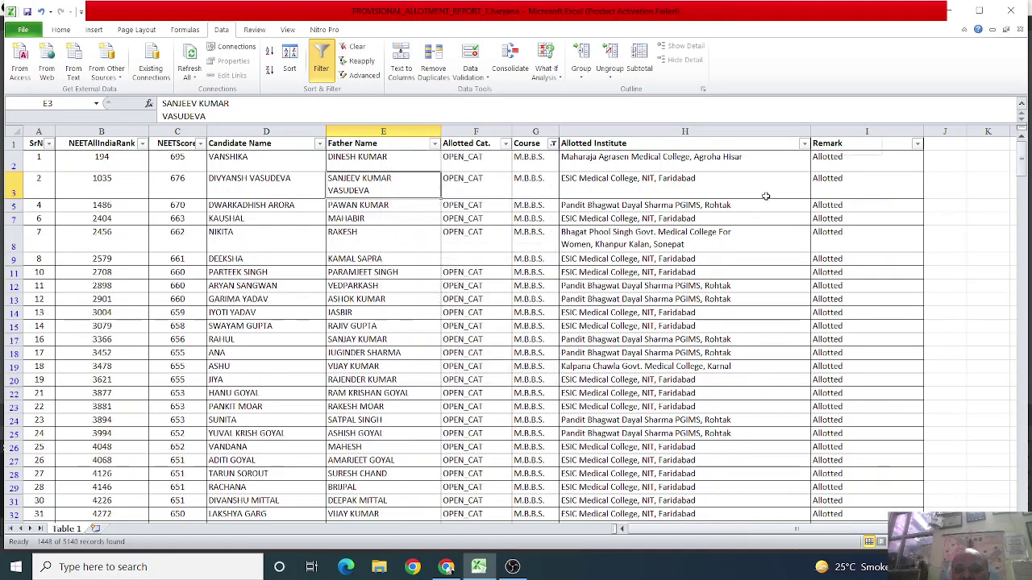
Step: Filter the Allotted Institute column to only NC Medical College & Hospital, Israna, Panipat
{"action": "left_click", "coordinate": [803, 143]}
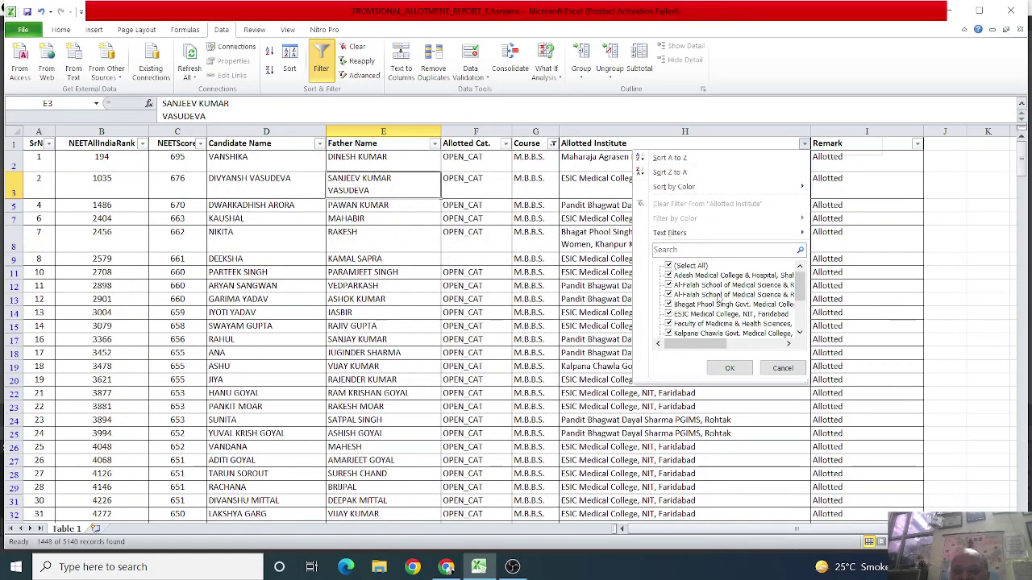
{"action": "left_click", "coordinate": [799, 324]}
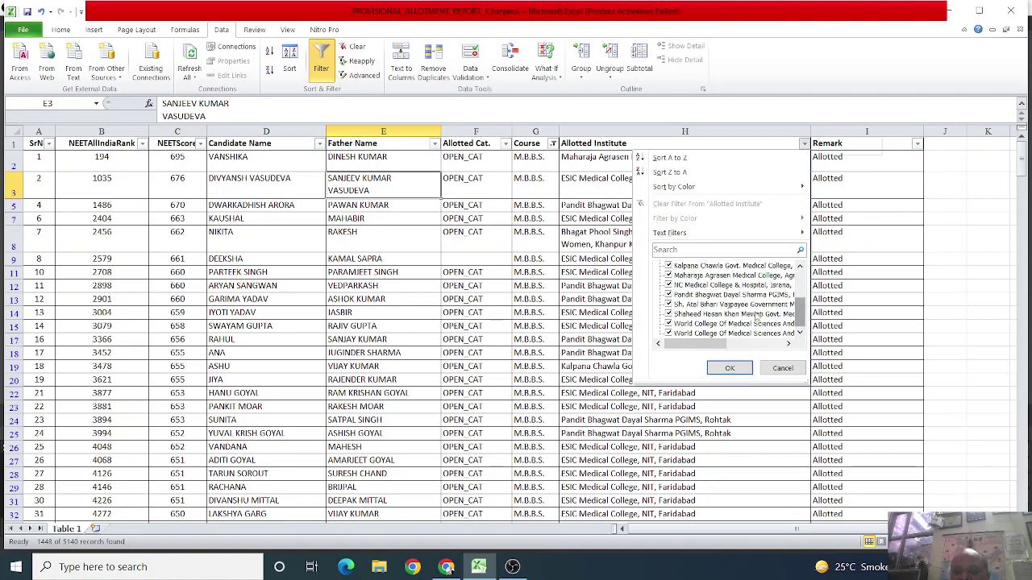
{"action": "scroll", "coordinate": [689, 290], "scroll_direction": "up", "scroll_amount": 5}
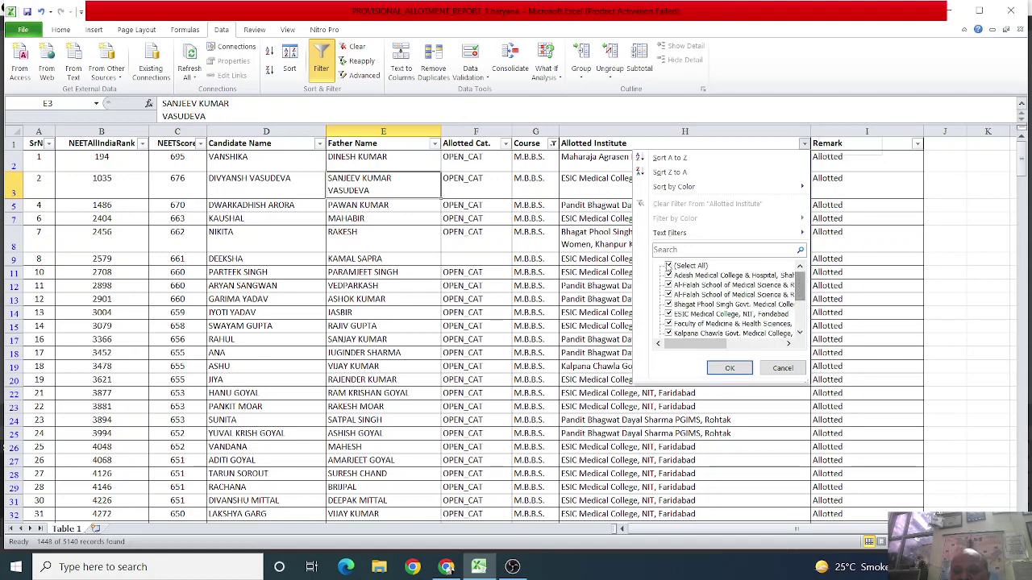
{"action": "left_click", "coordinate": [668, 266]}
{"action": "left_click", "coordinate": [802, 322]}
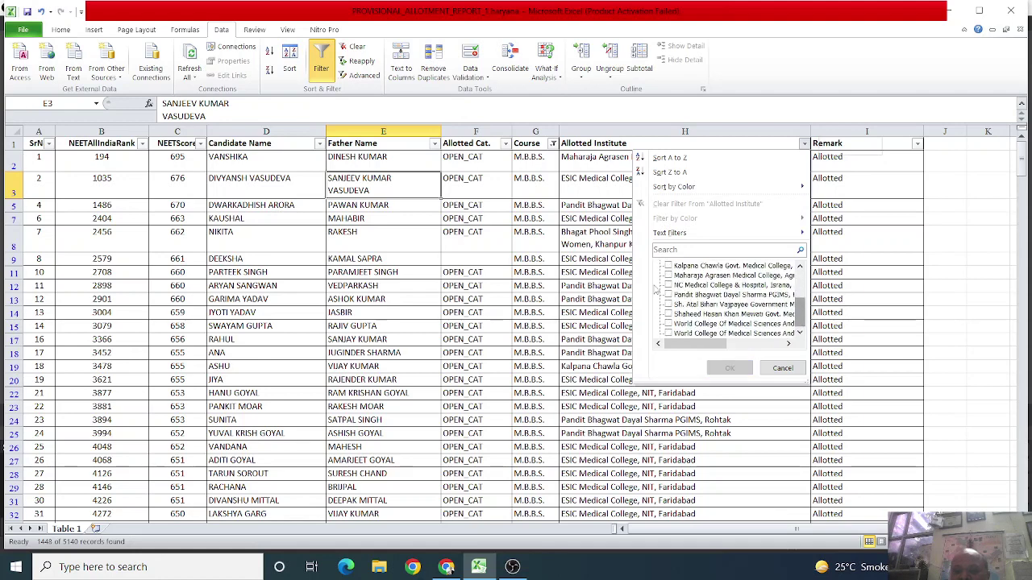
{"action": "left_click", "coordinate": [670, 286]}
{"action": "left_click", "coordinate": [728, 369]}
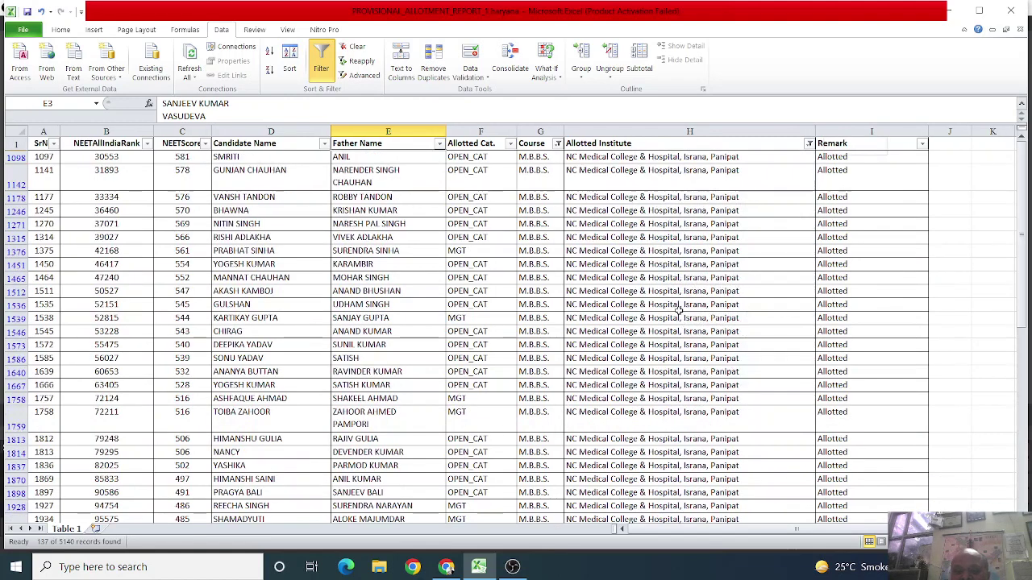
Step: Review the available Allotted Cat. filter options and select the Allotted Institute column to count the college's M.B.B.S. allotments
{"action": "left_click", "coordinate": [511, 145]}
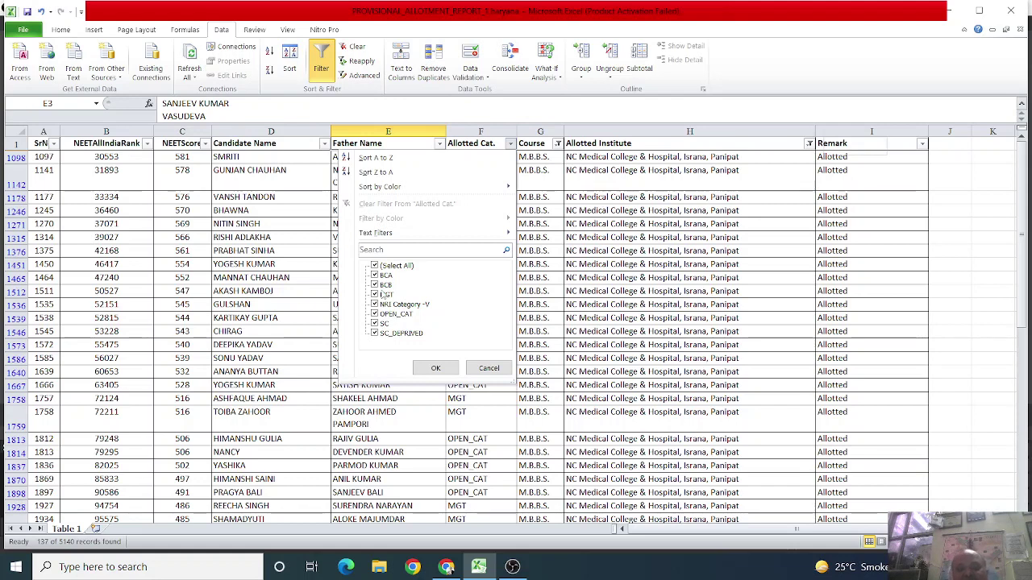
{"action": "left_click", "coordinate": [450, 370]}
{"action": "left_click", "coordinate": [754, 239]}
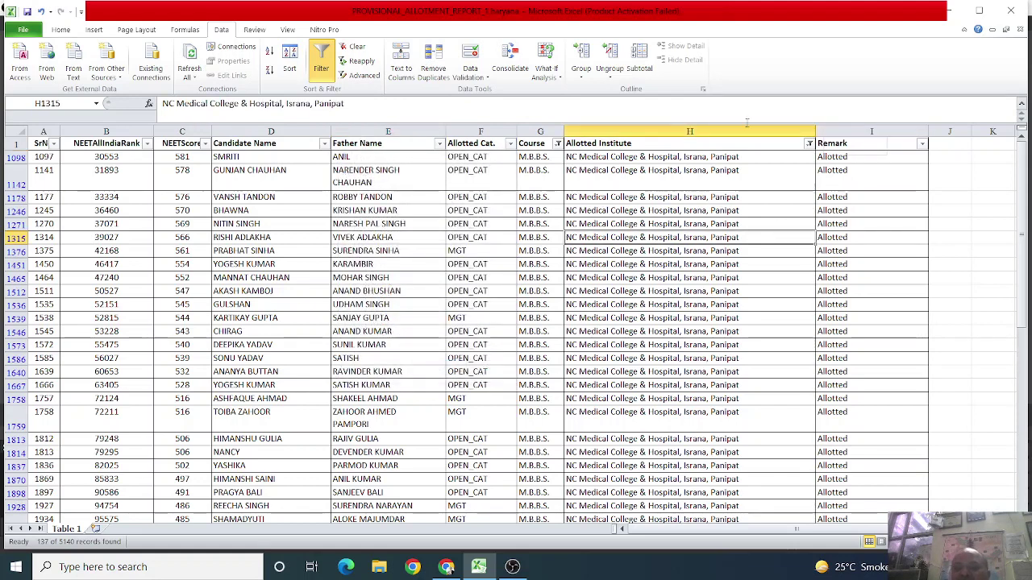
{"action": "left_click", "coordinate": [746, 129]}
{"action": "left_click", "coordinate": [689, 250]}
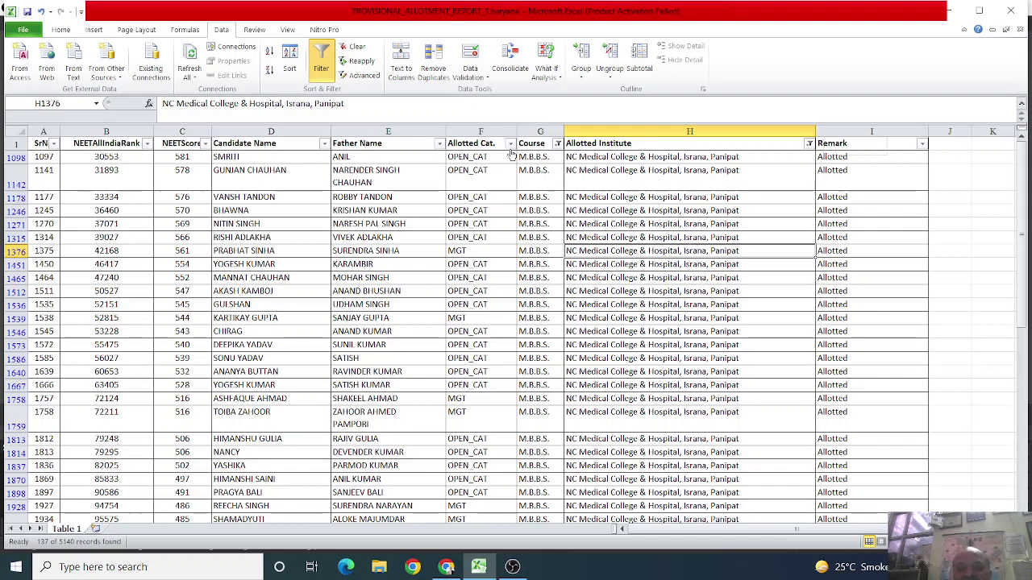
Step: Filter the Allotted Cat. column to MGT only and select the Allotted Institute column to count the management seats
{"action": "left_click", "coordinate": [510, 144]}
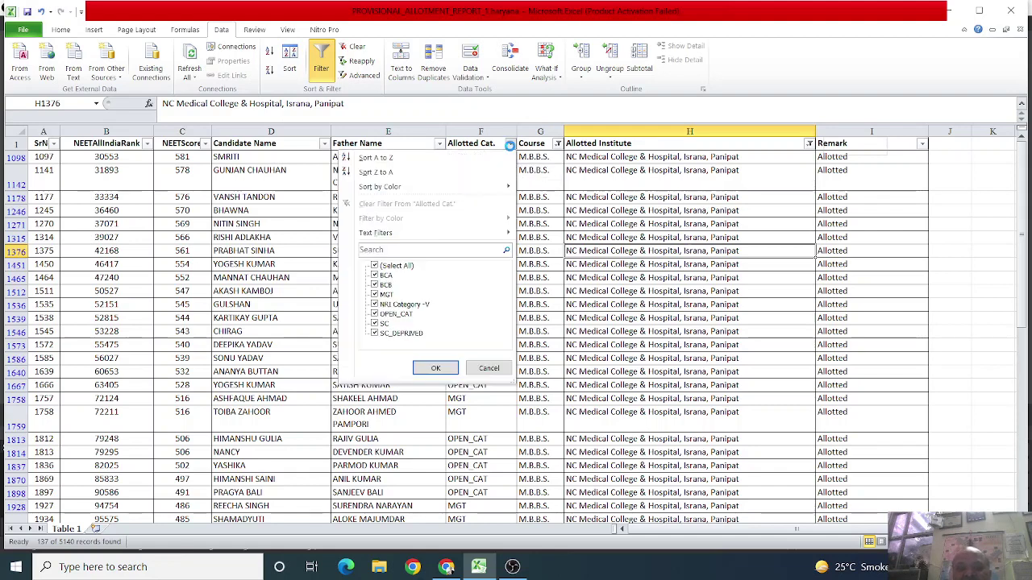
{"action": "left_click", "coordinate": [374, 265]}
{"action": "left_click", "coordinate": [374, 304]}
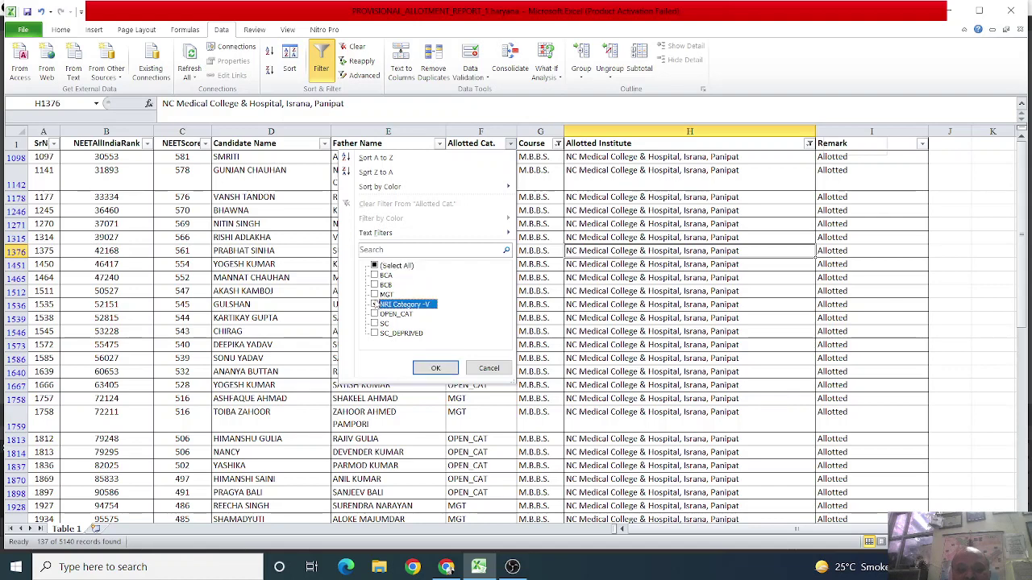
{"action": "left_click", "coordinate": [374, 295]}
{"action": "left_click", "coordinate": [374, 304]}
{"action": "left_click", "coordinate": [435, 368]}
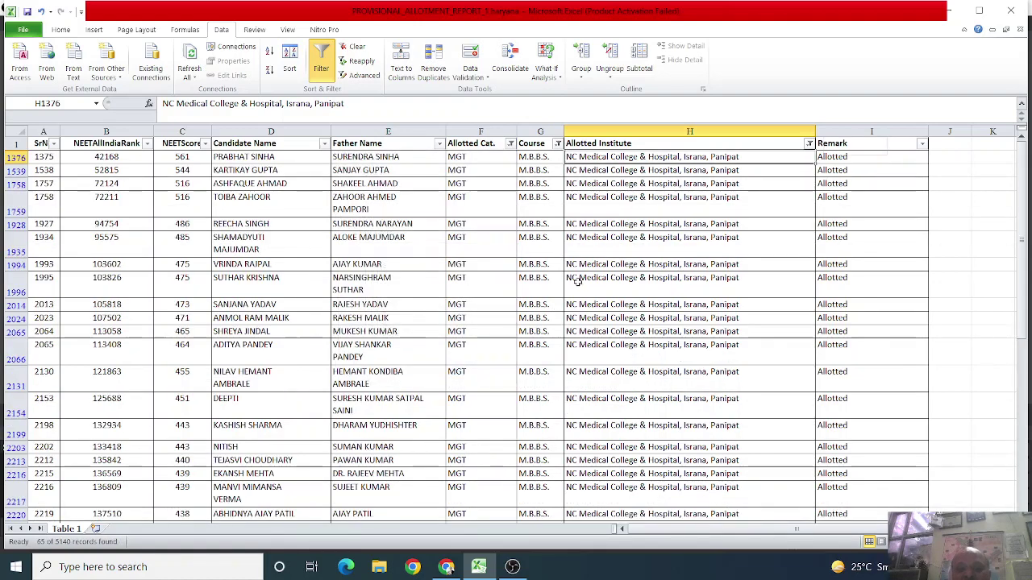
{"action": "left_click", "coordinate": [680, 131]}
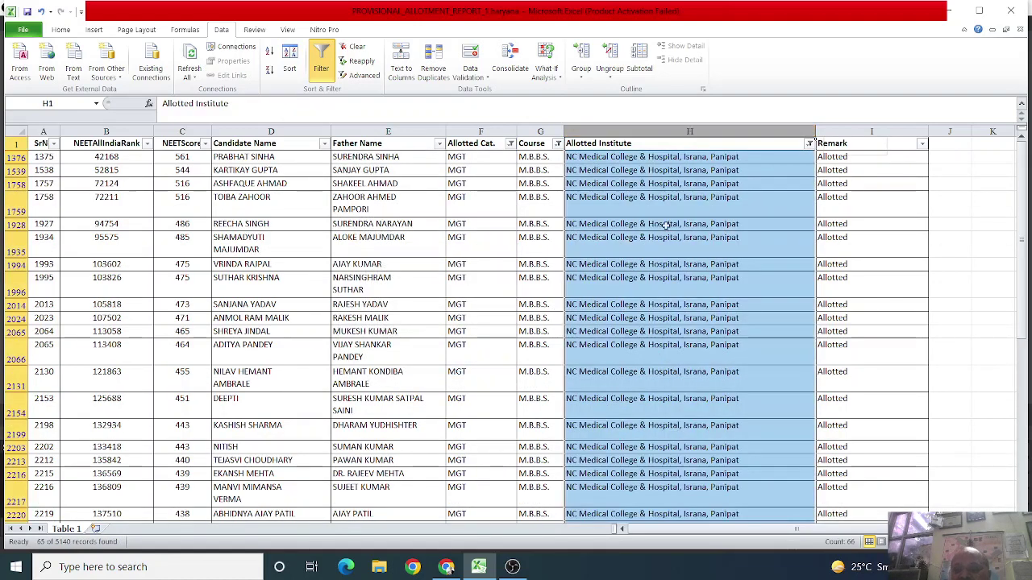
{"action": "left_click", "coordinate": [677, 275]}
Step: Change the Allotted Cat. filter to show OPEN_CAT only instead of MGT
{"action": "left_click", "coordinate": [510, 143]}
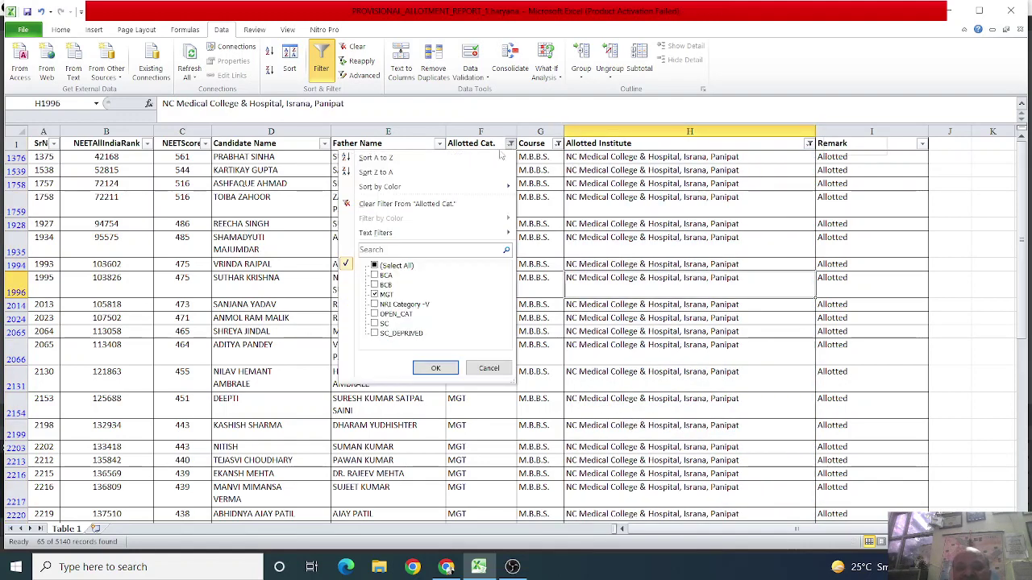
{"action": "left_click", "coordinate": [374, 294]}
{"action": "left_click", "coordinate": [374, 314]}
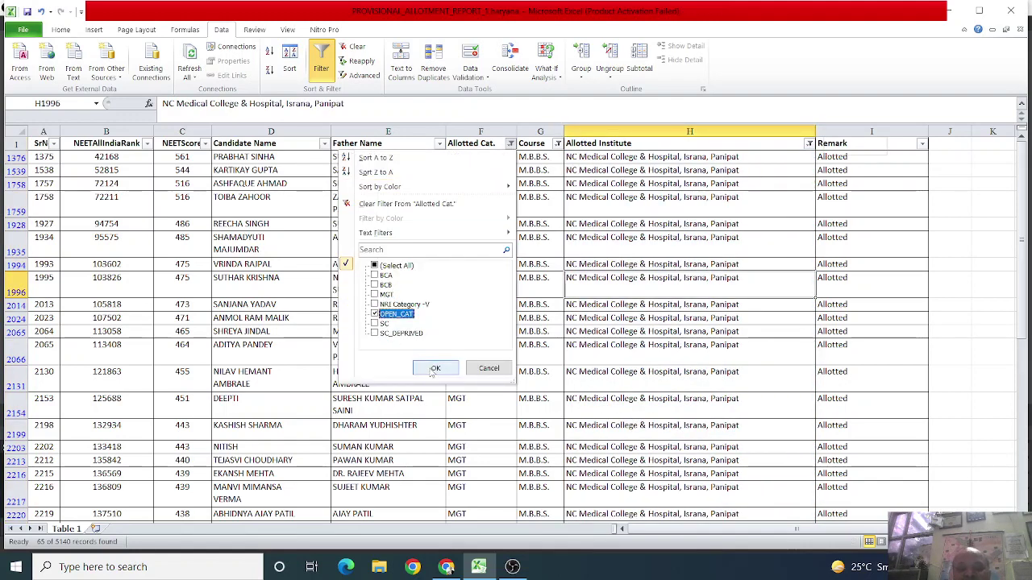
{"action": "left_click", "coordinate": [435, 367]}
{"action": "left_click", "coordinate": [582, 320]}
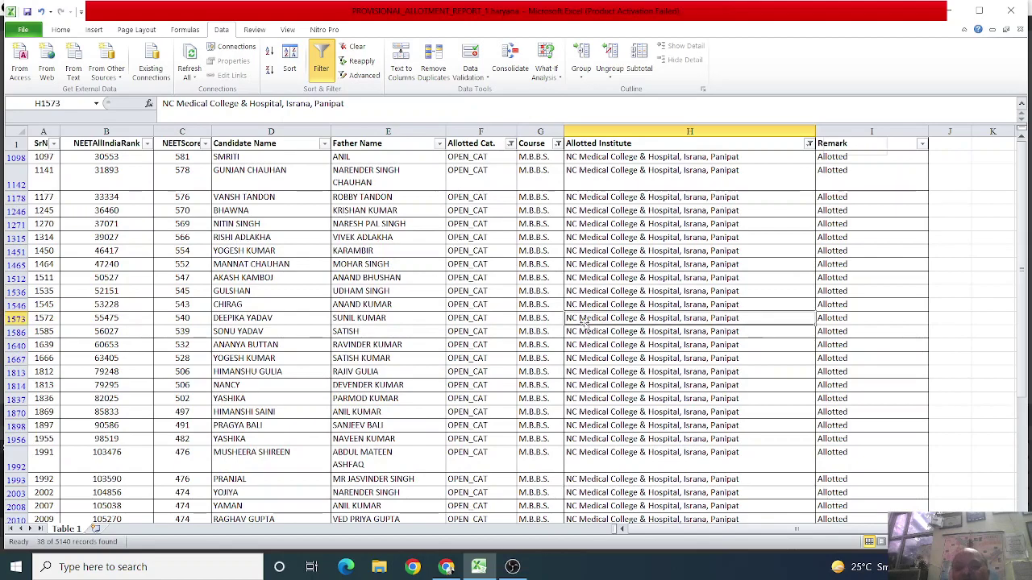
Step: Select all filtered Course entries to count the open-category seats, and check the NEET score of the last allotted candidate
{"action": "scroll", "coordinate": [583, 321], "scroll_direction": "down", "scroll_amount": 1}
{"action": "scroll", "coordinate": [582, 321], "scroll_direction": "down", "scroll_amount": 5}
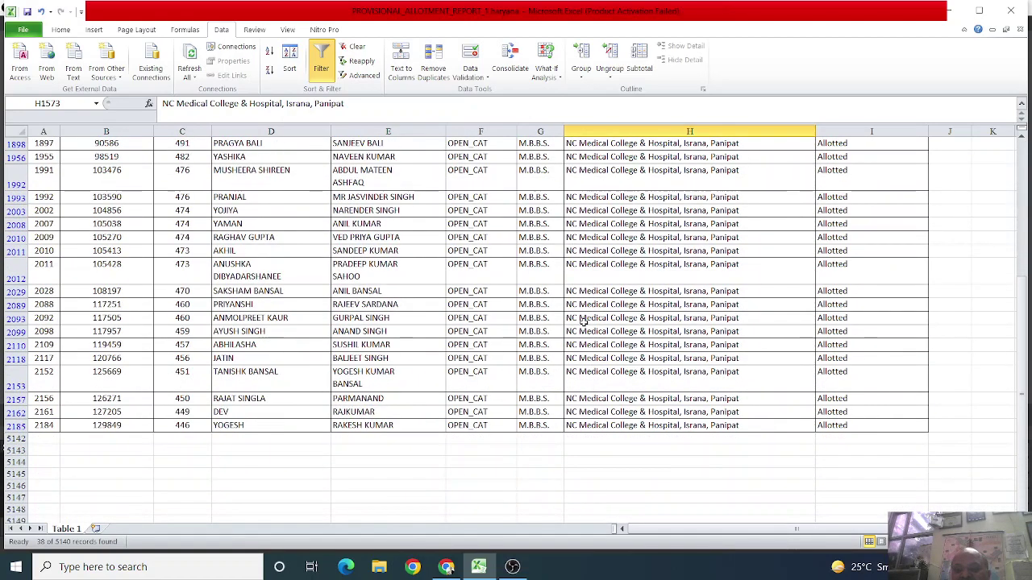
{"action": "left_click_drag", "start_coordinate": [542, 427], "coordinate": [553, 171]}
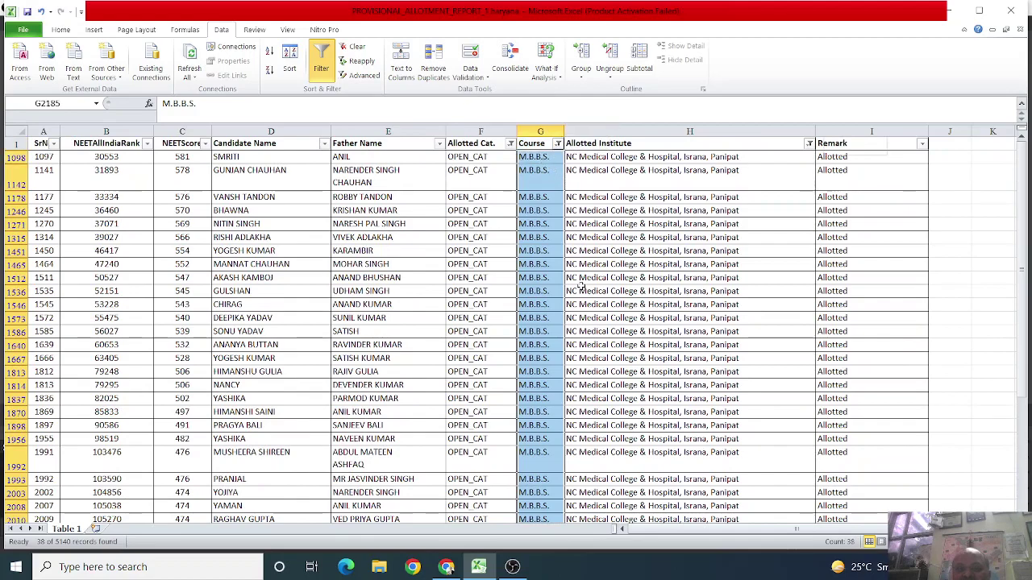
{"action": "scroll", "coordinate": [582, 282], "scroll_direction": "down", "scroll_amount": 3}
{"action": "scroll", "coordinate": [580, 289], "scroll_direction": "down", "scroll_amount": 4}
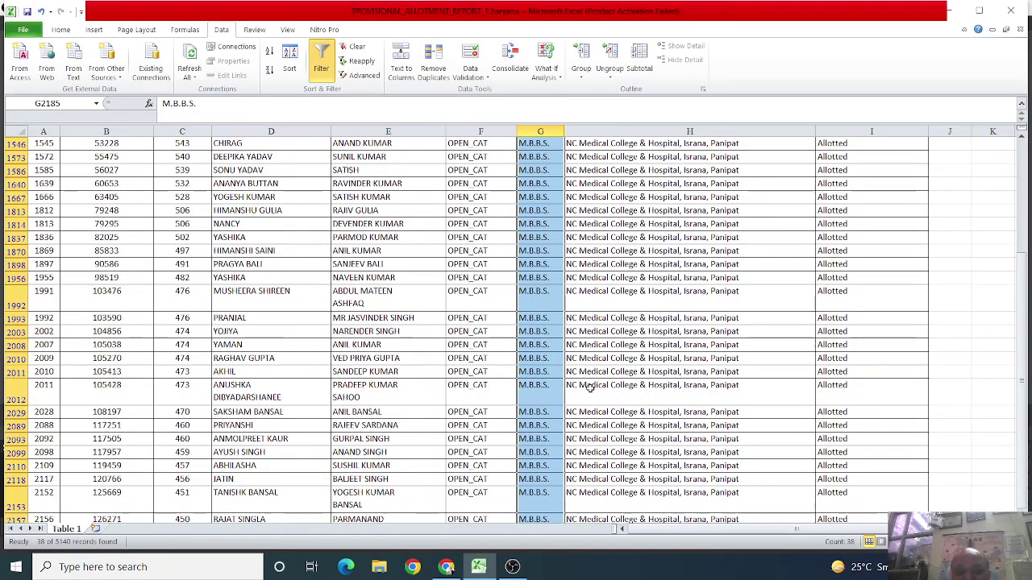
{"action": "left_click", "coordinate": [182, 452]}
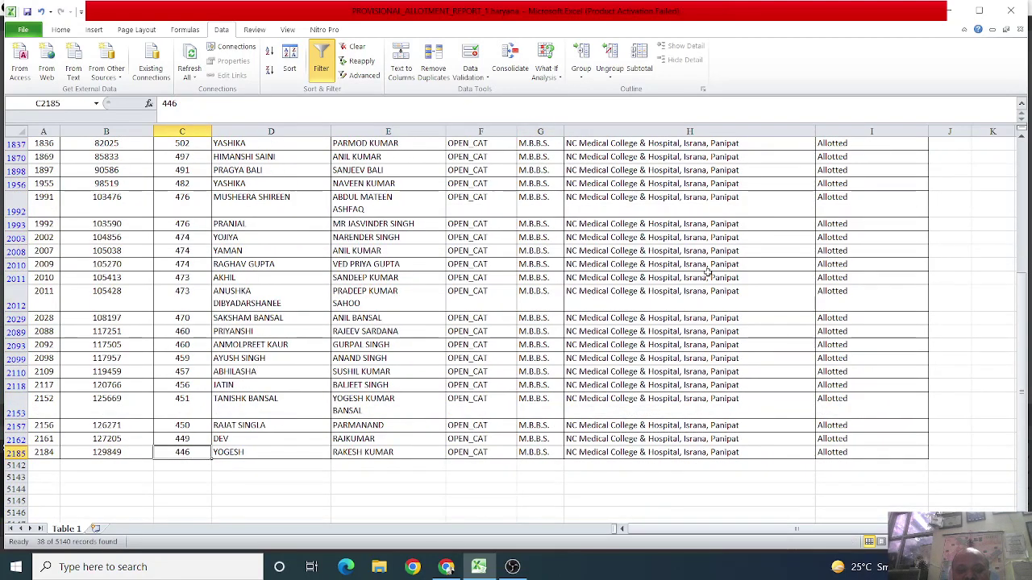
{"action": "scroll", "coordinate": [708, 274], "scroll_direction": "up", "scroll_amount": 5}
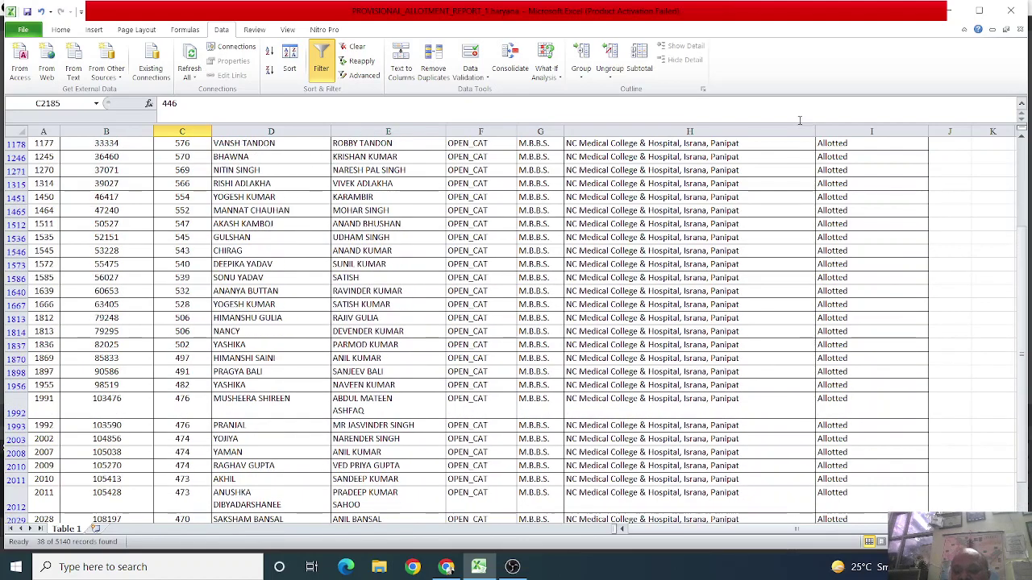
Step: Select the Allotted Institute column to count the open-category seats at NC Medical College & Hospital, Israna, Panipat
{"action": "left_click", "coordinate": [798, 130]}
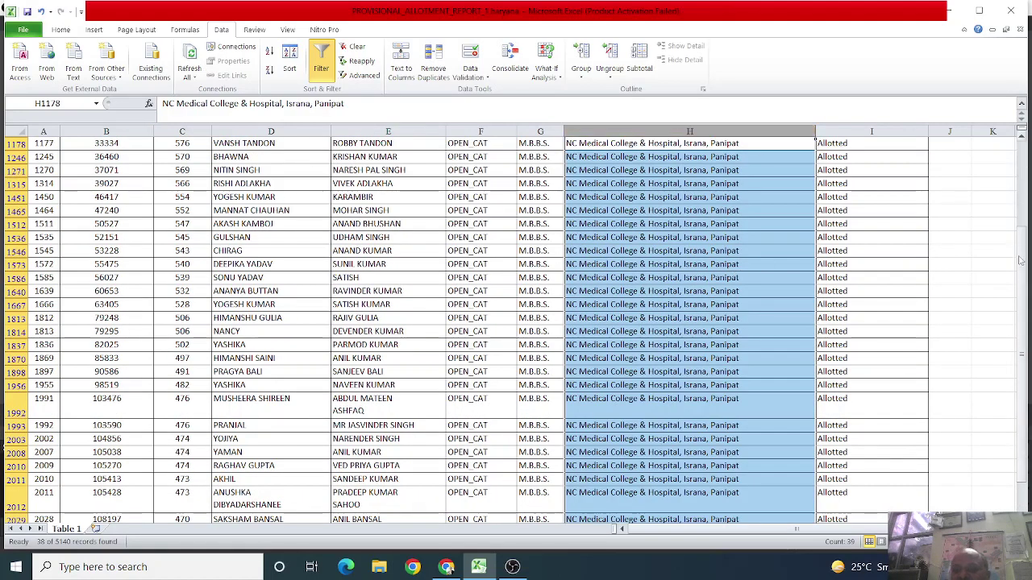
{"action": "mouse_move", "coordinate": [1019, 260]}
{"action": "left_mouse_down"}
{"action": "mouse_move", "coordinate": [1001, 365]}
{"action": "mouse_move", "coordinate": [999, 257]}
{"action": "left_mouse_up"}
{"action": "left_click", "coordinate": [419, 305]}
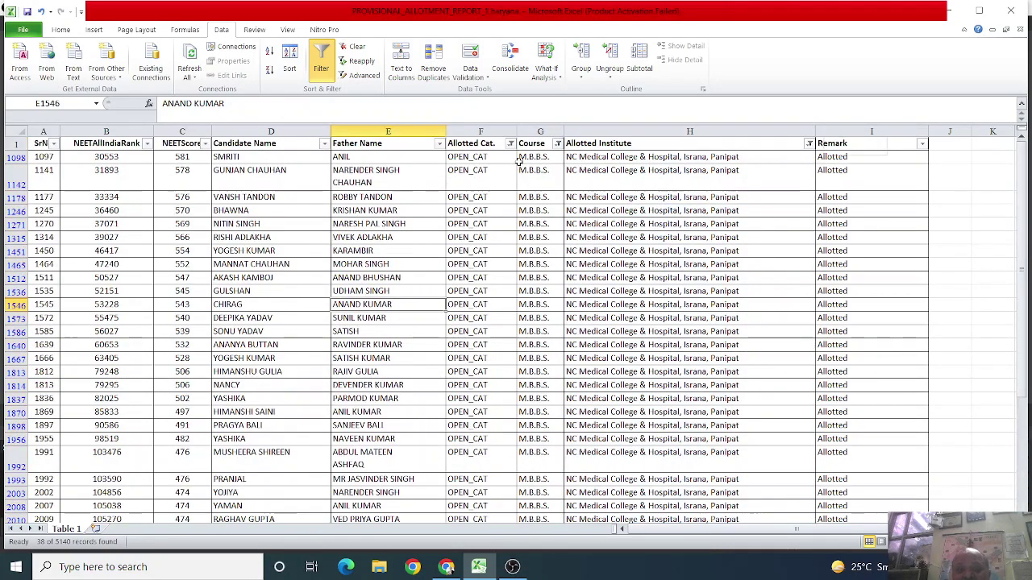
Step: Change the Allotted Cat. filter to show only MGT instead of OPEN_CAT
{"action": "left_click", "coordinate": [510, 143]}
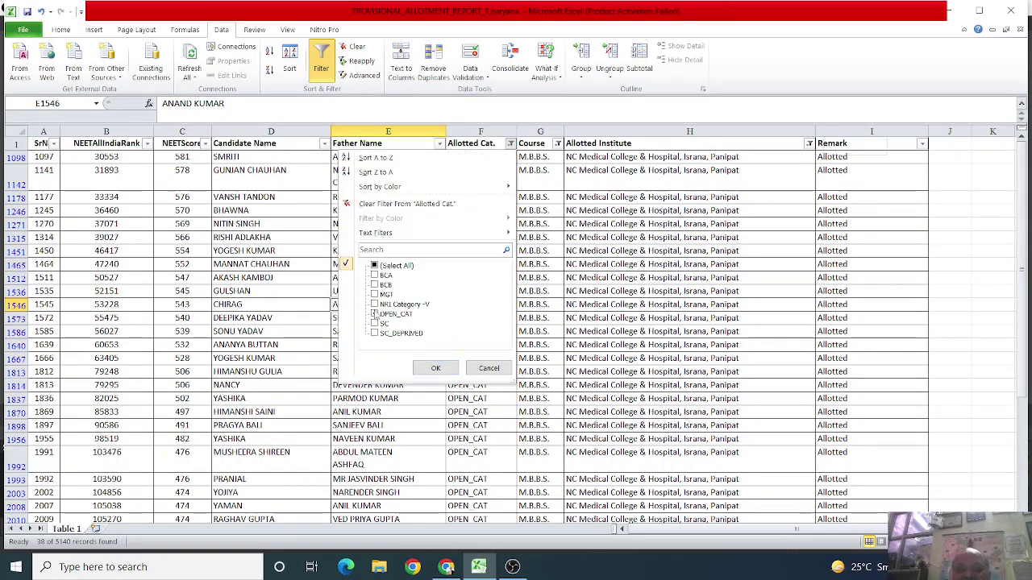
{"action": "left_click", "coordinate": [375, 314]}
{"action": "left_click", "coordinate": [375, 294]}
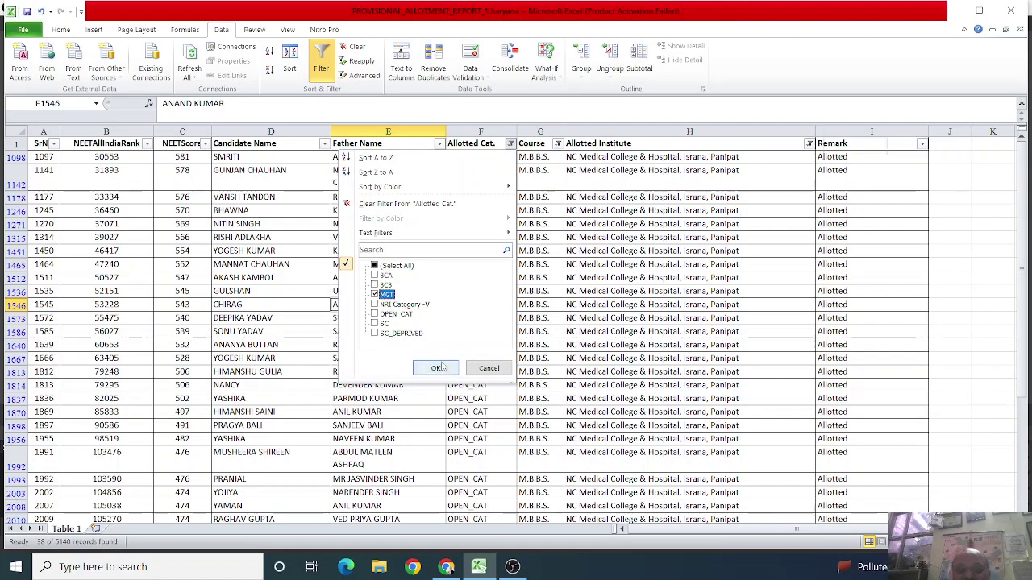
{"action": "left_click", "coordinate": [435, 368]}
Step: Check the NEET score of the last management-quota candidate and select the Allotted Institute column to count the seats
{"action": "scroll", "coordinate": [722, 380], "scroll_direction": "down", "scroll_amount": 5}
{"action": "scroll", "coordinate": [721, 380], "scroll_direction": "down", "scroll_amount": 8}
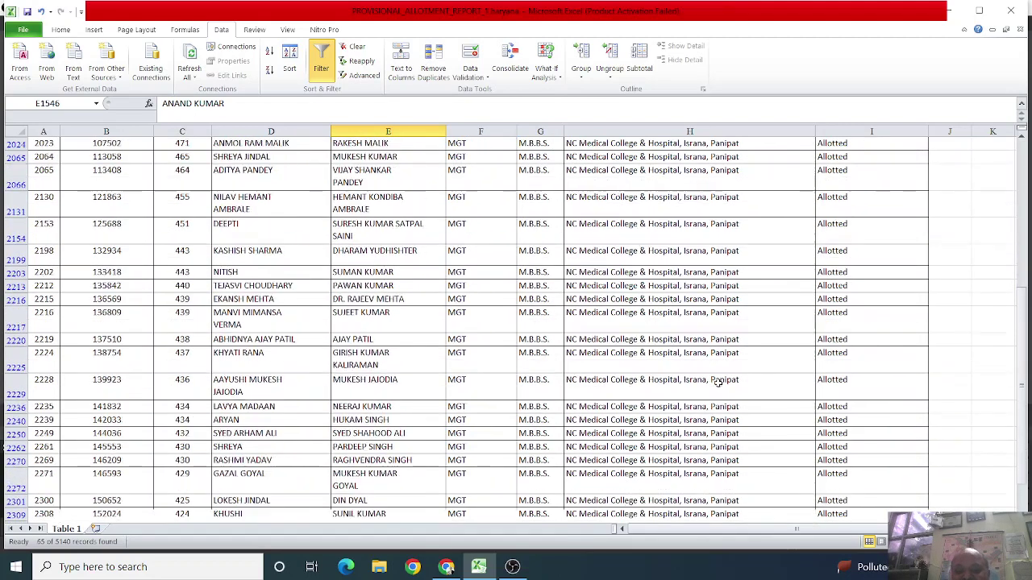
{"action": "left_click_drag", "start_coordinate": [1023, 403], "coordinate": [1025, 416]}
{"action": "left_click", "coordinate": [192, 337]}
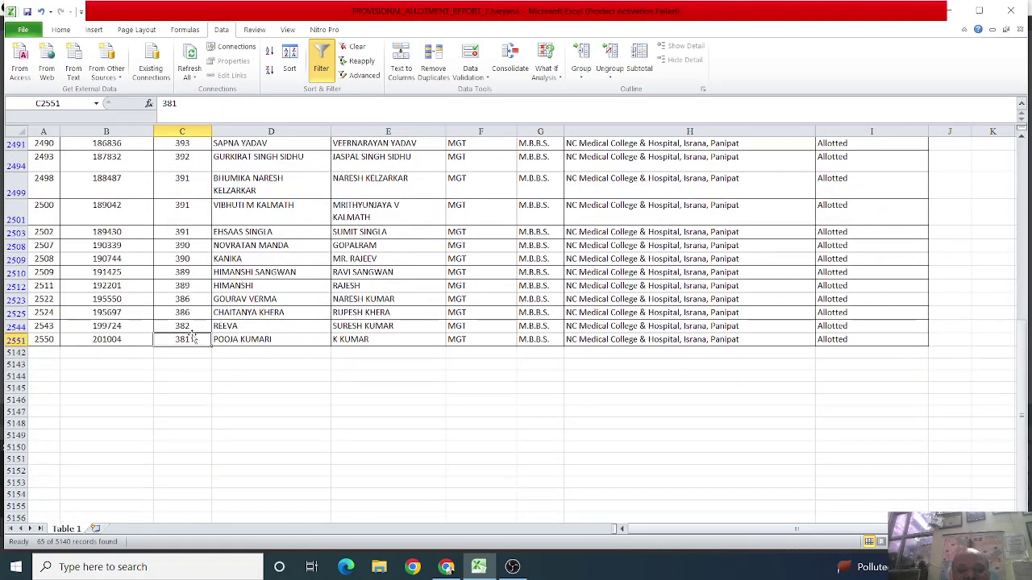
{"action": "left_click", "coordinate": [659, 131]}
{"action": "left_click", "coordinate": [675, 327]}
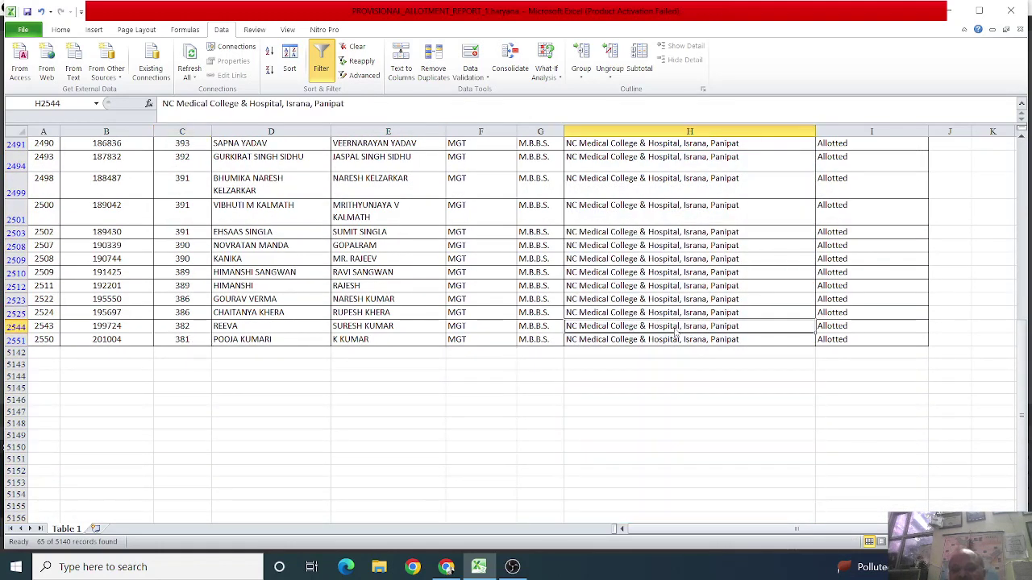
Step: Review the MGT allotments from first to last, recheck the Allotted Cat. filter options, and check the last candidate's NEET score again
{"action": "scroll", "coordinate": [676, 333], "scroll_direction": "up", "scroll_amount": 1}
{"action": "scroll", "coordinate": [674, 332], "scroll_direction": "up", "scroll_amount": 15}
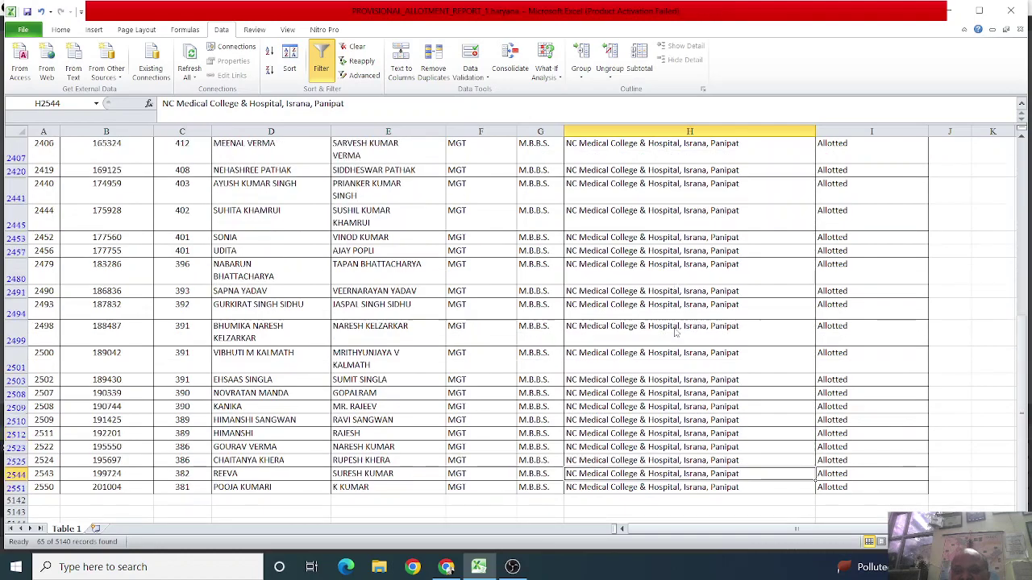
{"action": "scroll", "coordinate": [675, 333], "scroll_direction": "up", "scroll_amount": 4}
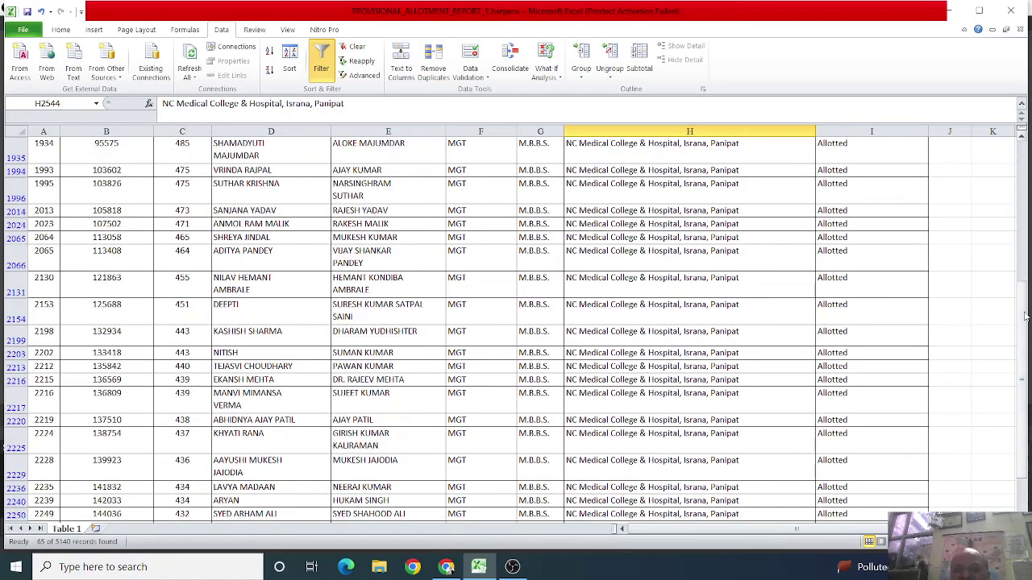
{"action": "left_click_drag", "start_coordinate": [1025, 316], "coordinate": [1025, 298]}
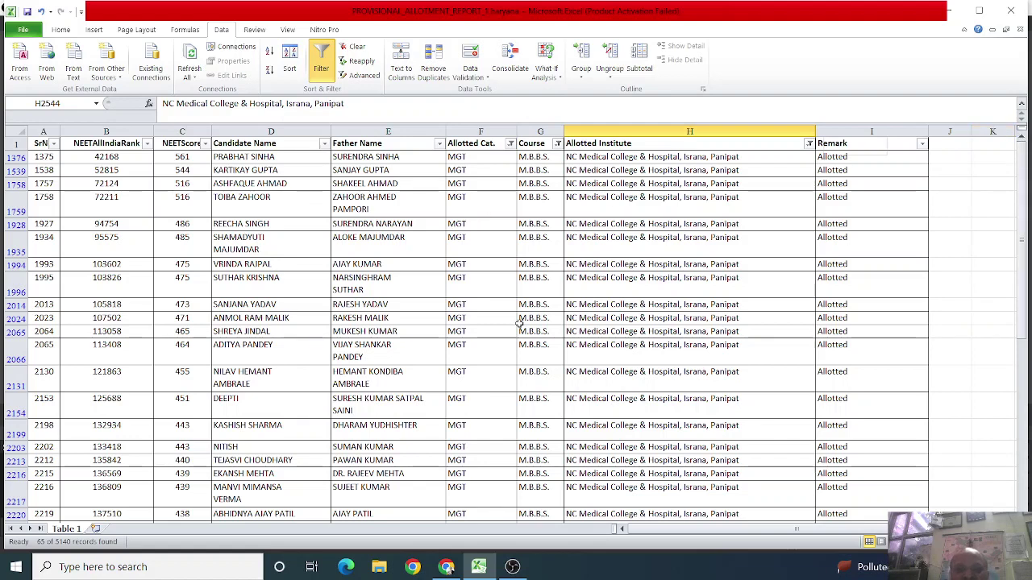
{"action": "left_click", "coordinate": [503, 254]}
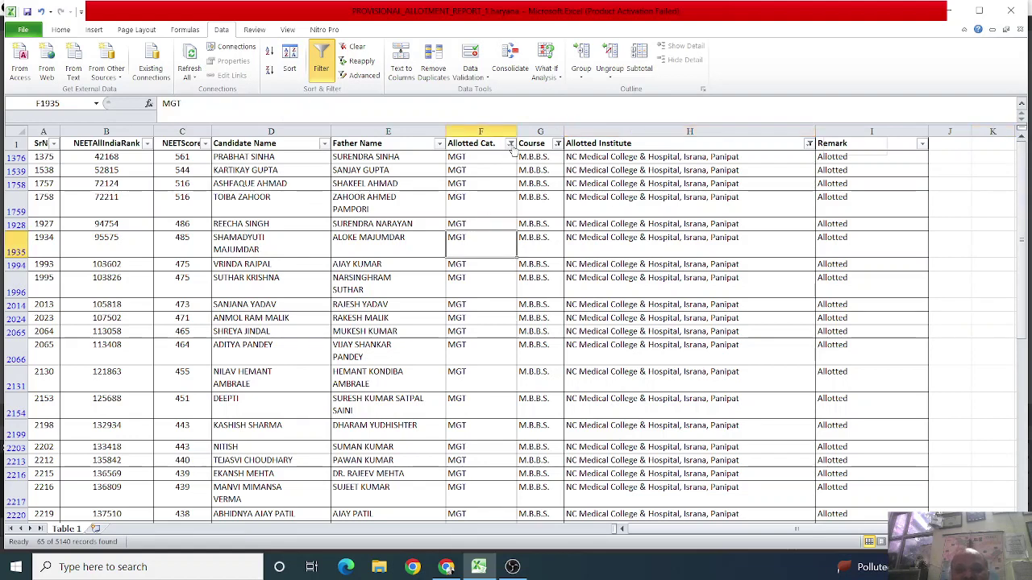
{"action": "left_click", "coordinate": [511, 144]}
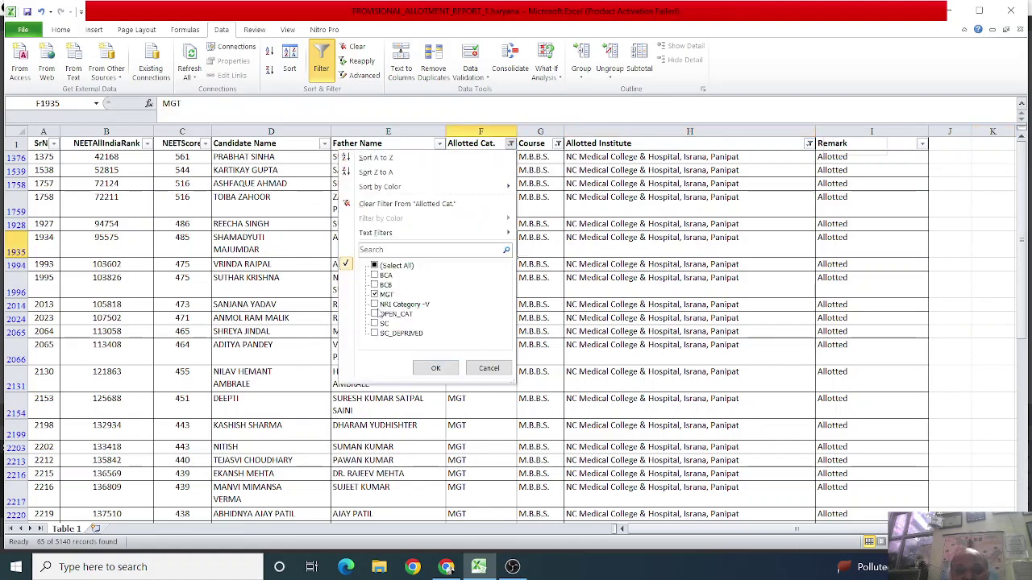
{"action": "left_click", "coordinate": [435, 367]}
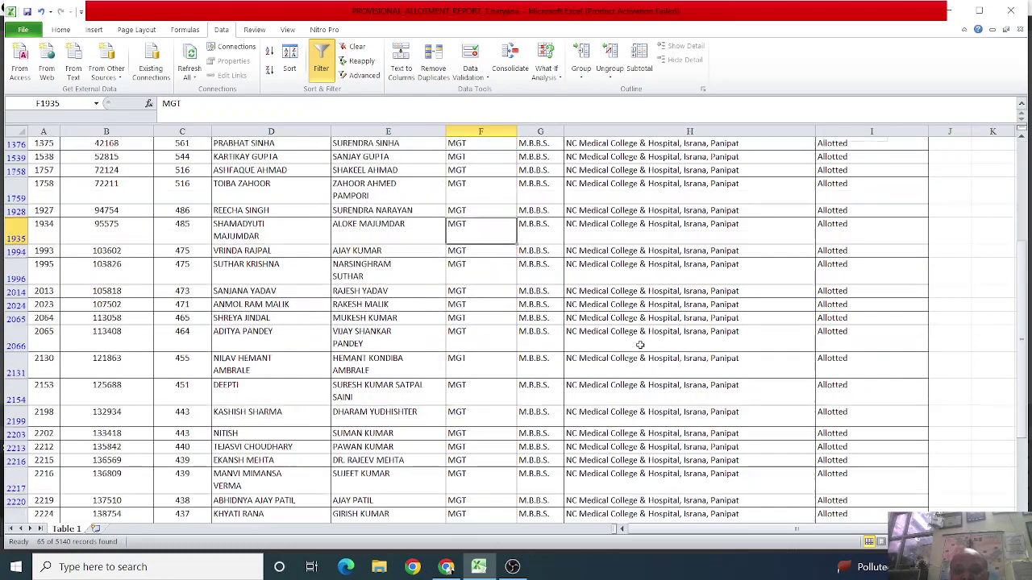
{"action": "scroll", "coordinate": [639, 345], "scroll_direction": "down", "scroll_amount": 13}
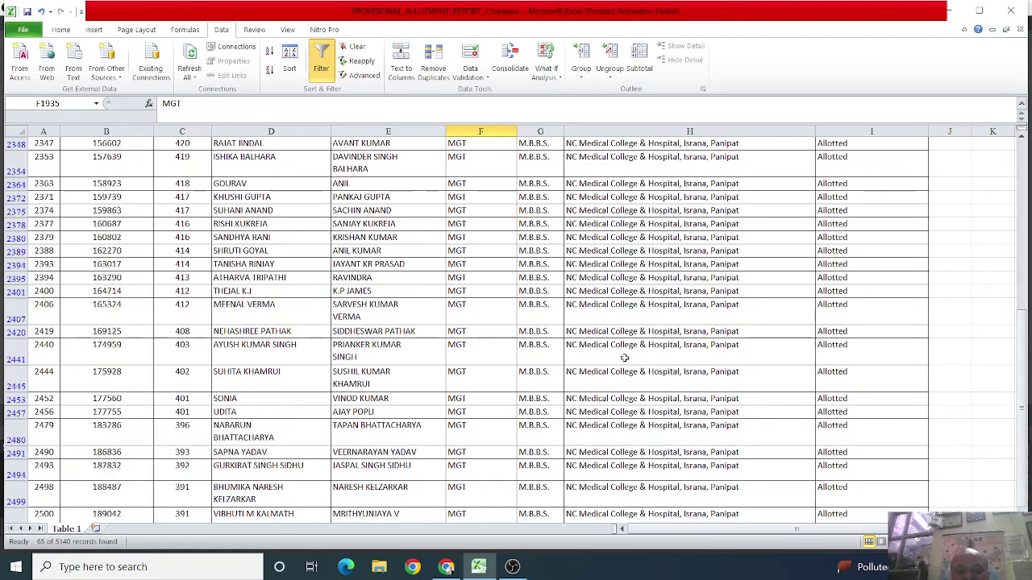
{"action": "scroll", "coordinate": [624, 357], "scroll_direction": "down", "scroll_amount": 6}
{"action": "left_click", "coordinate": [204, 325]}
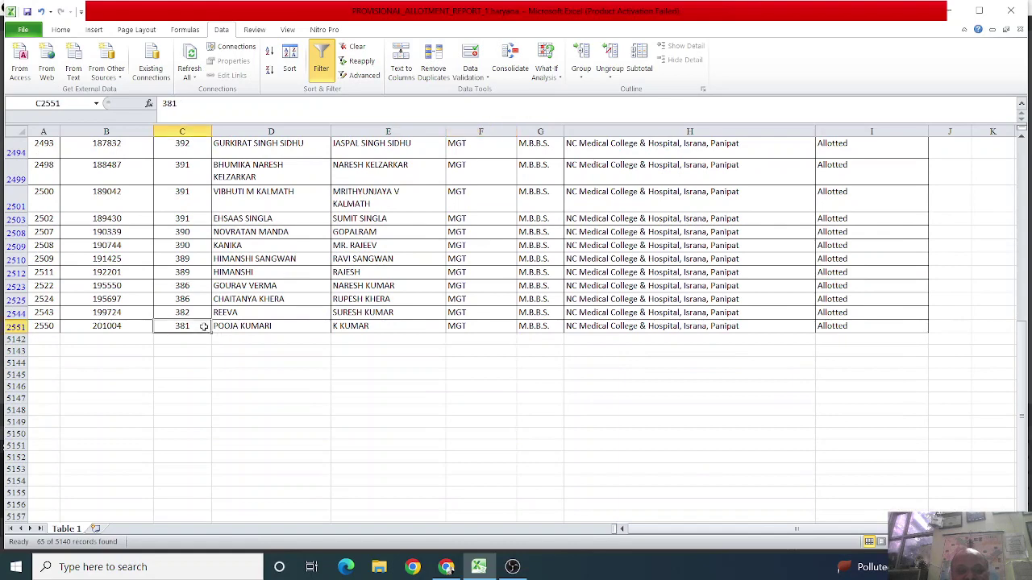
Step: Change the Allotted Institute filter from NC Medical College to both World College Of Medical Sciences And Research, Jhajjar entries
{"action": "left_click_drag", "start_coordinate": [1022, 380], "coordinate": [1021, 149]}
{"action": "left_click", "coordinate": [808, 143]}
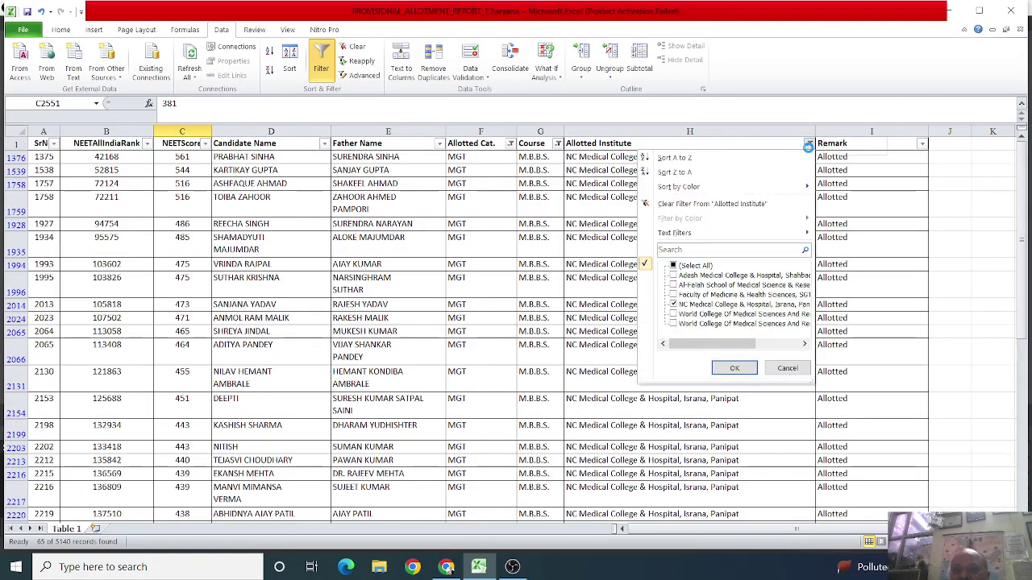
{"action": "left_click", "coordinate": [673, 305]}
{"action": "left_click", "coordinate": [673, 314]}
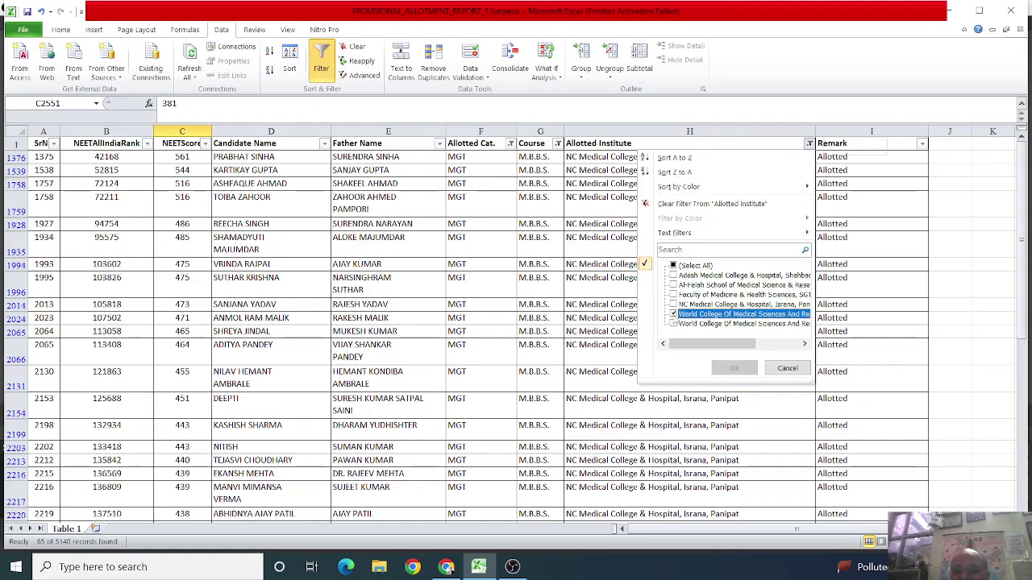
{"action": "left_click", "coordinate": [673, 323]}
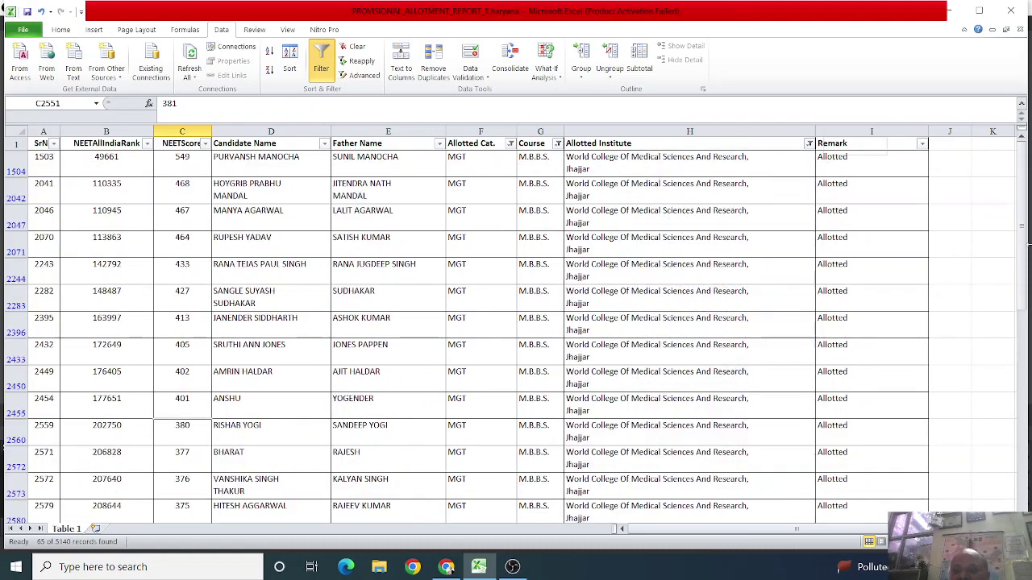
Step: Check the NEET score of the last MGT candidate allotted to World College Of Medical Sciences And Research, Jhajjar
{"action": "left_click_drag", "start_coordinate": [1022, 161], "coordinate": [1022, 258]}
{"action": "scroll", "coordinate": [1006, 479], "scroll_direction": "down", "scroll_amount": 2}
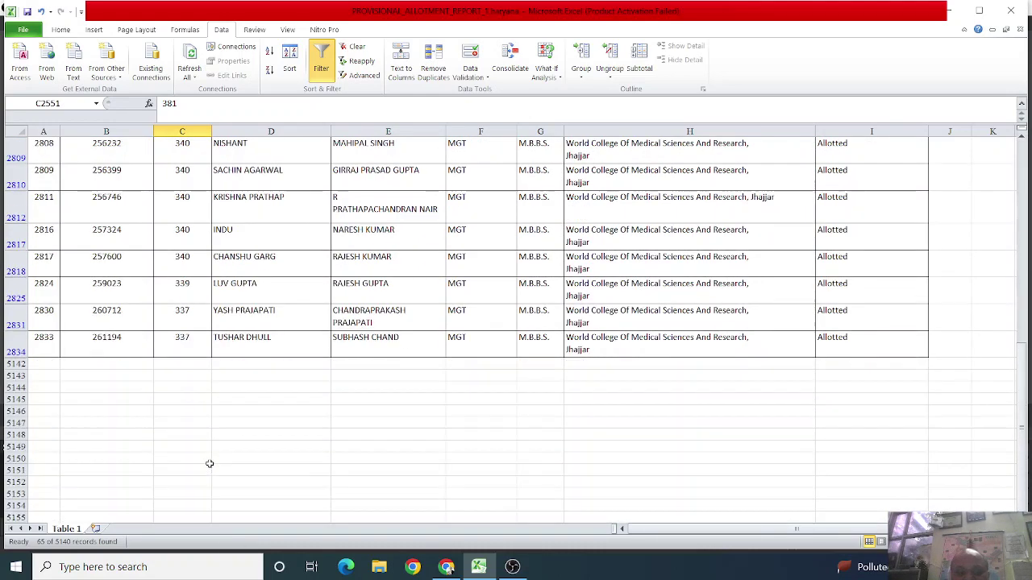
{"action": "left_click", "coordinate": [174, 341]}
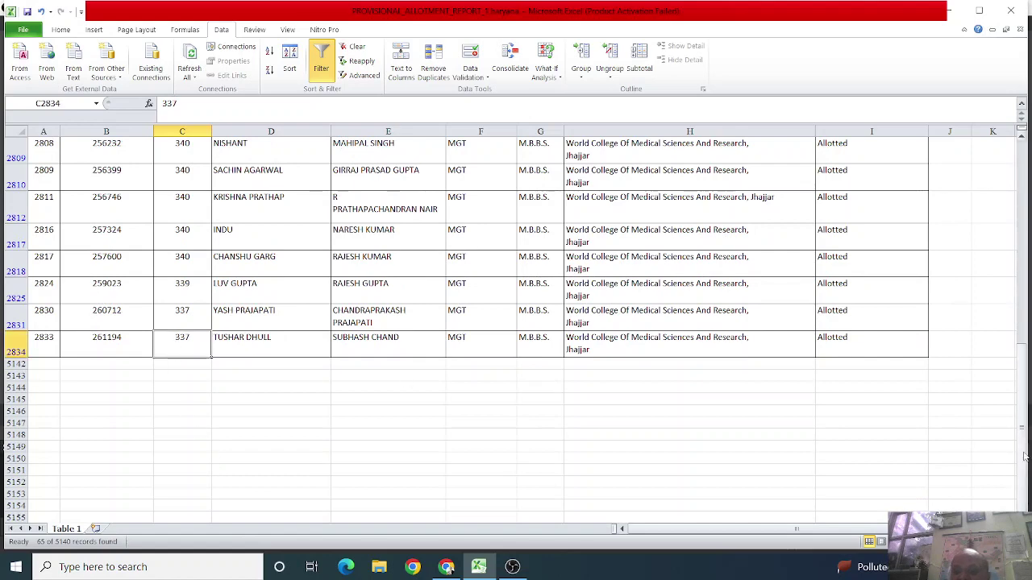
Step: Change the Allotted Cat. filter to show only SC_DEPRIVED instead of MGT
{"action": "left_click_drag", "start_coordinate": [1022, 464], "coordinate": [1022, 162]}
{"action": "left_click", "coordinate": [512, 144]}
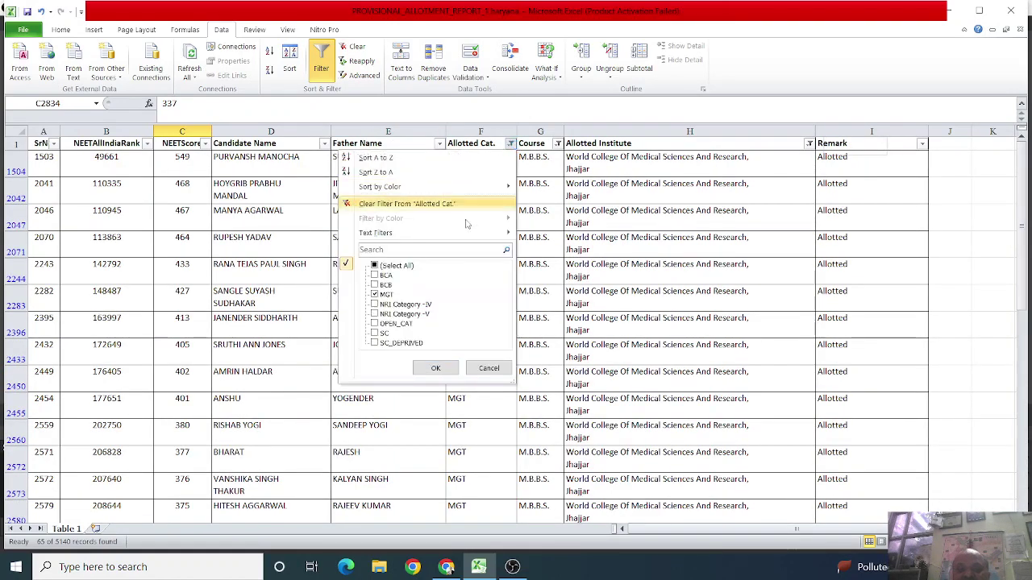
{"action": "left_click", "coordinate": [374, 295]}
{"action": "left_click", "coordinate": [374, 344]}
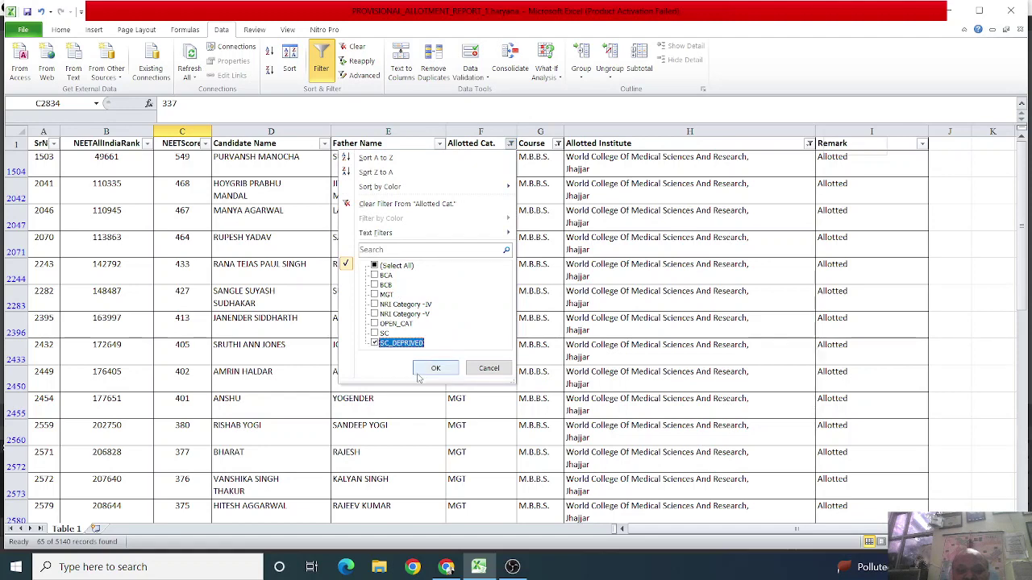
{"action": "left_click", "coordinate": [435, 368]}
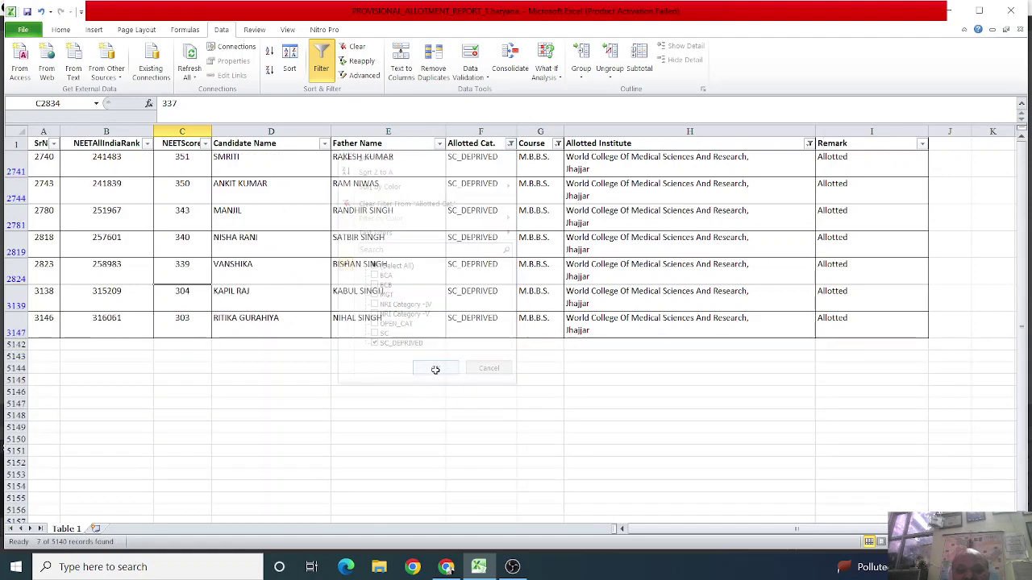
Step: Check the NEET score and allotted institute of the last SC_DEPRIVED candidate
{"action": "left_click", "coordinate": [179, 324]}
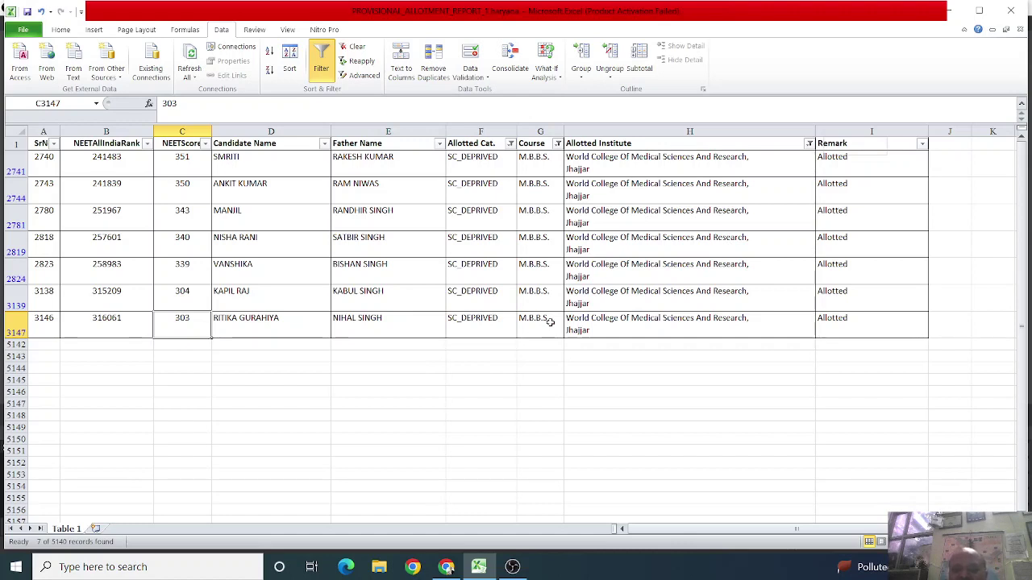
{"action": "left_click", "coordinate": [572, 207]}
{"action": "left_click", "coordinate": [580, 320]}
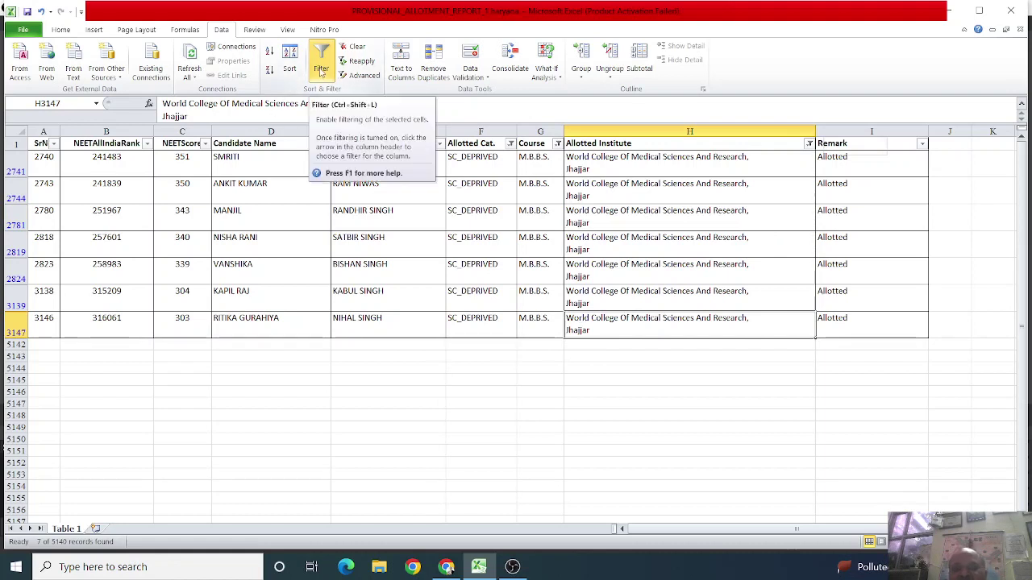
{"action": "left_click", "coordinate": [170, 328]}
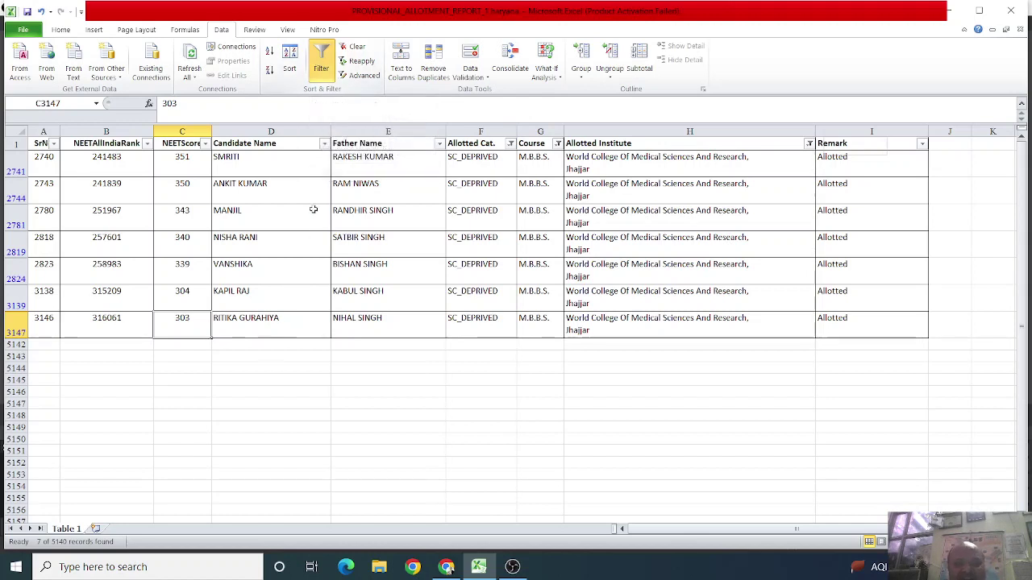
Step: Remove all filters from the allotment table and turn filtering back on for its header row
{"action": "key", "text": "ctrl+shift+l"}
{"action": "left_click", "coordinate": [383, 206]}
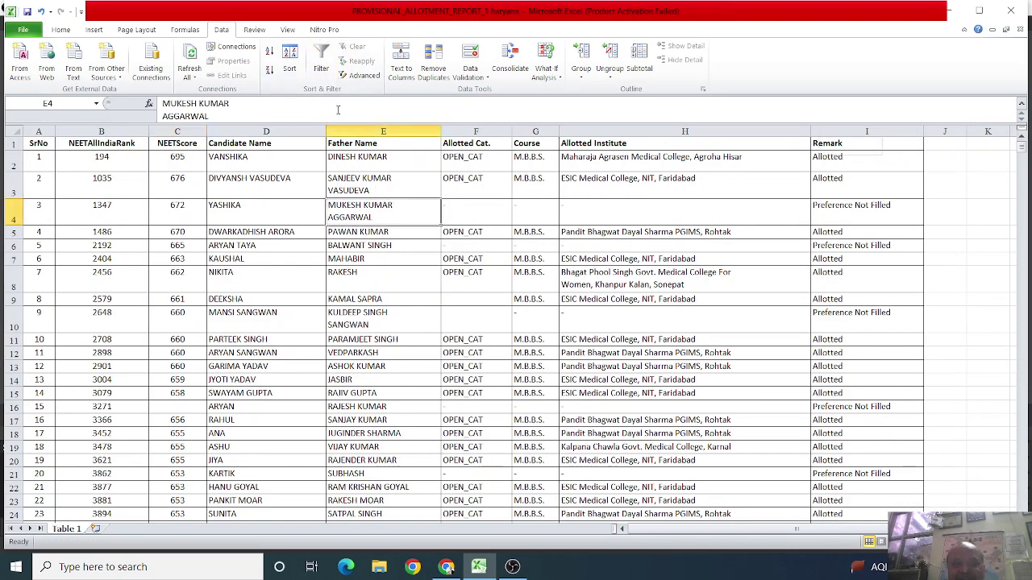
{"action": "left_click", "coordinate": [319, 62]}
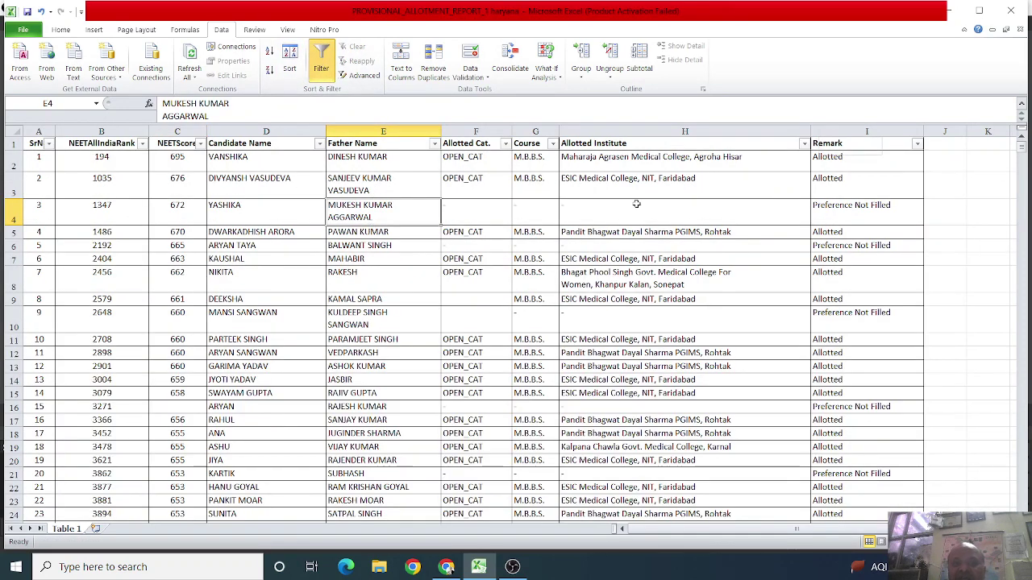
{"action": "left_click", "coordinate": [755, 245]}
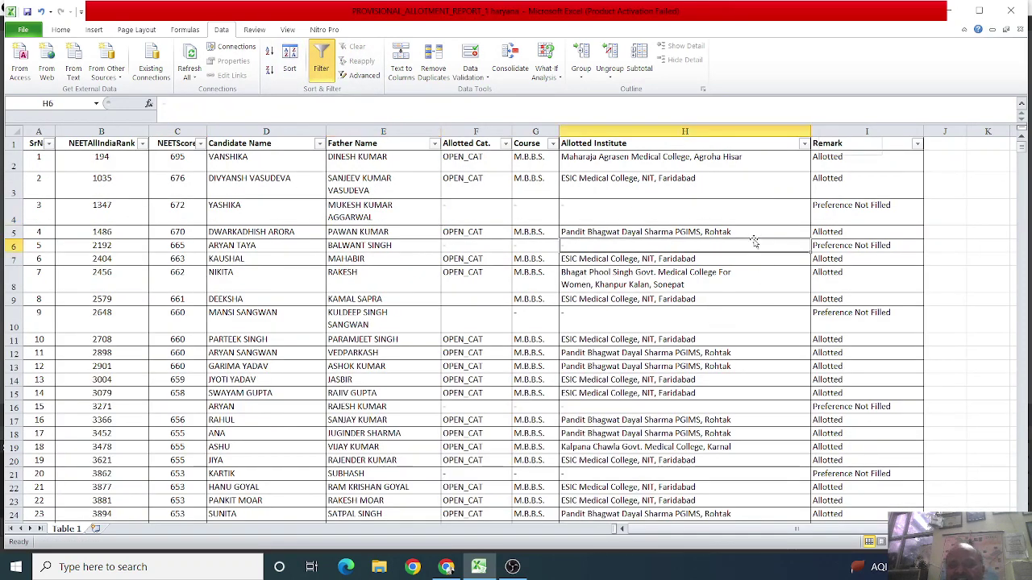
Step: Filter the Course column to show only M.B.B.S. allotments
{"action": "left_click", "coordinate": [553, 143]}
{"action": "left_click", "coordinate": [417, 266]}
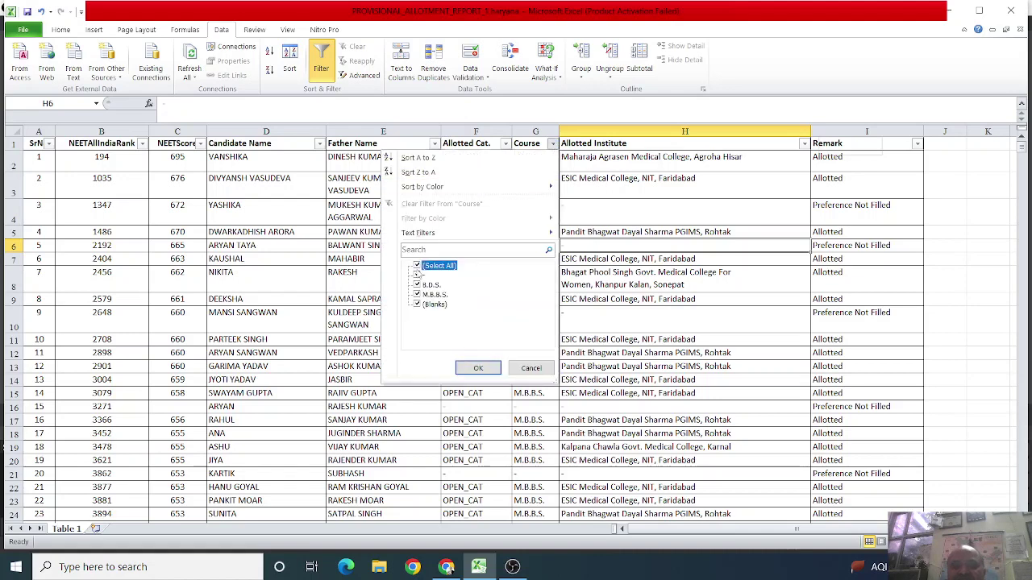
{"action": "left_click", "coordinate": [417, 295]}
{"action": "left_click", "coordinate": [478, 368]}
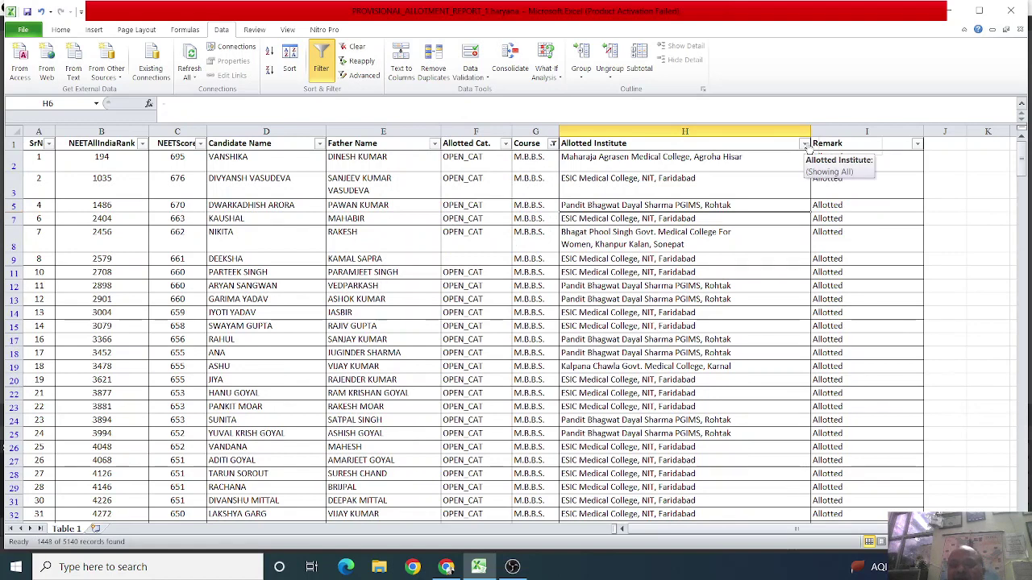
Step: Filter the Allotted Institute column to show only Adesh Medical College & Hospital, Shahbad (M), Kurukshetra
{"action": "left_click", "coordinate": [803, 144]}
{"action": "left_click", "coordinate": [668, 266]}
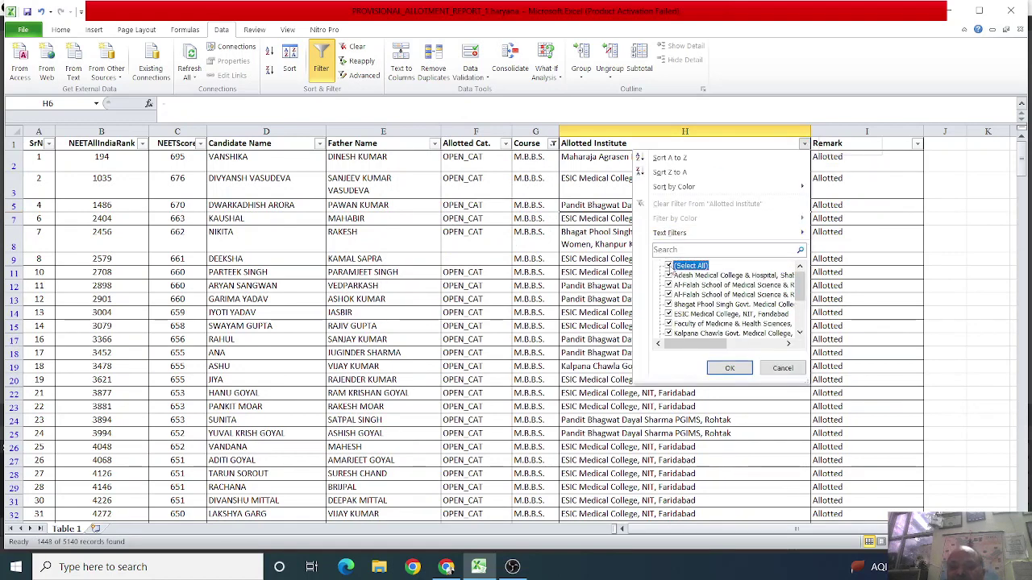
{"action": "left_click", "coordinate": [667, 276]}
{"action": "left_click", "coordinate": [729, 368]}
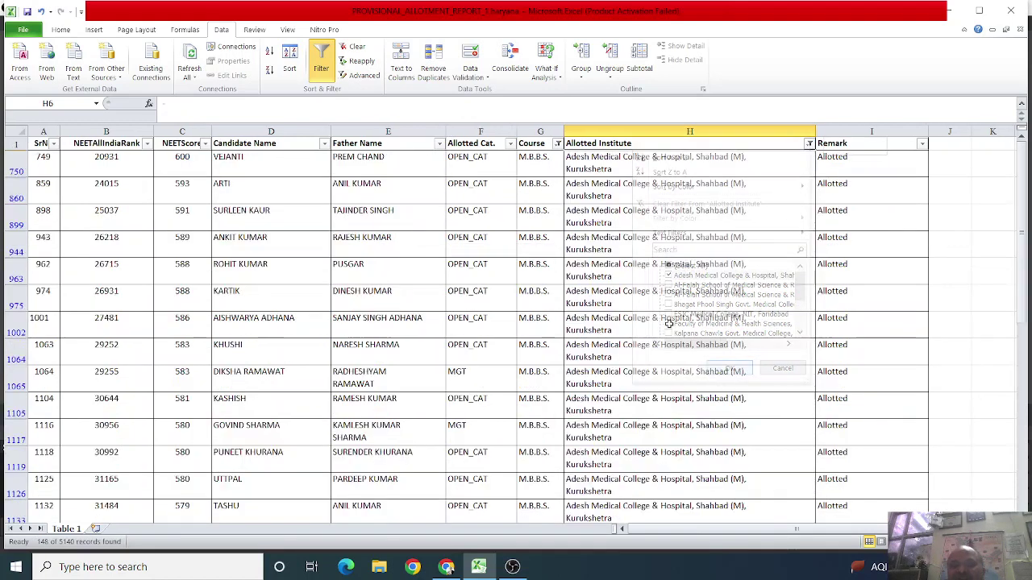
Step: Filter the Allotted Cat. column to show only MGT allotments
{"action": "left_click", "coordinate": [450, 198]}
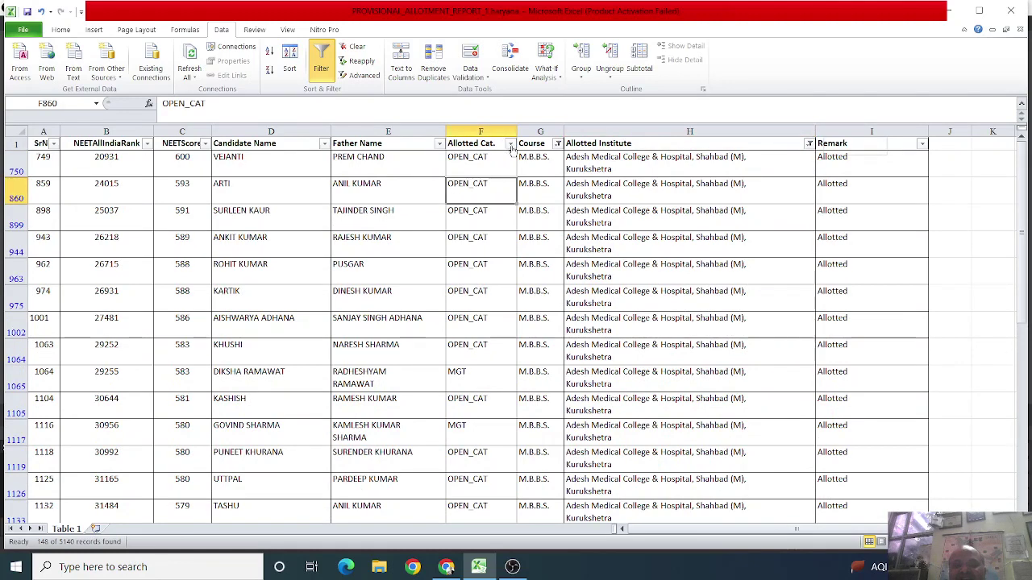
{"action": "left_click", "coordinate": [510, 144]}
{"action": "left_click", "coordinate": [382, 267]}
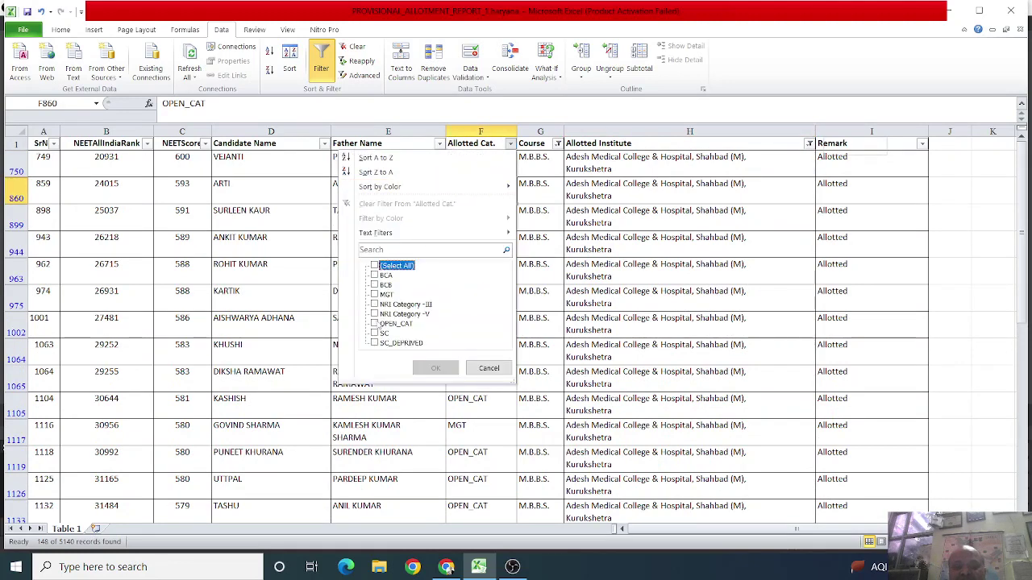
{"action": "left_click", "coordinate": [375, 295]}
{"action": "left_click", "coordinate": [435, 367]}
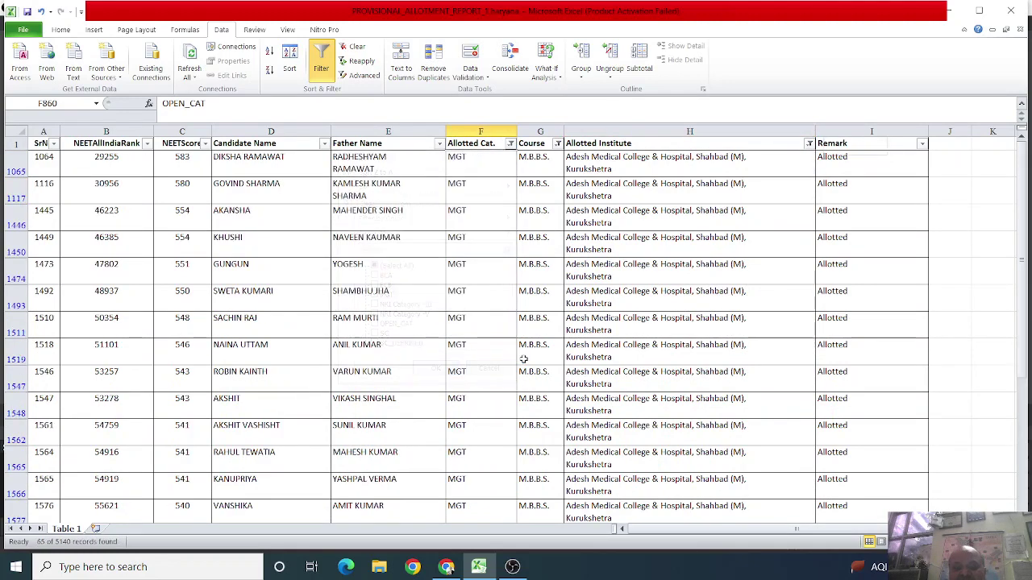
Step: Examine the NEET scores of the MGT allotments at Adesh Medical College from the first to the last candidate
{"action": "scroll", "coordinate": [487, 378], "scroll_direction": "down", "scroll_amount": 2}
{"action": "scroll", "coordinate": [487, 378], "scroll_direction": "up", "scroll_amount": 1}
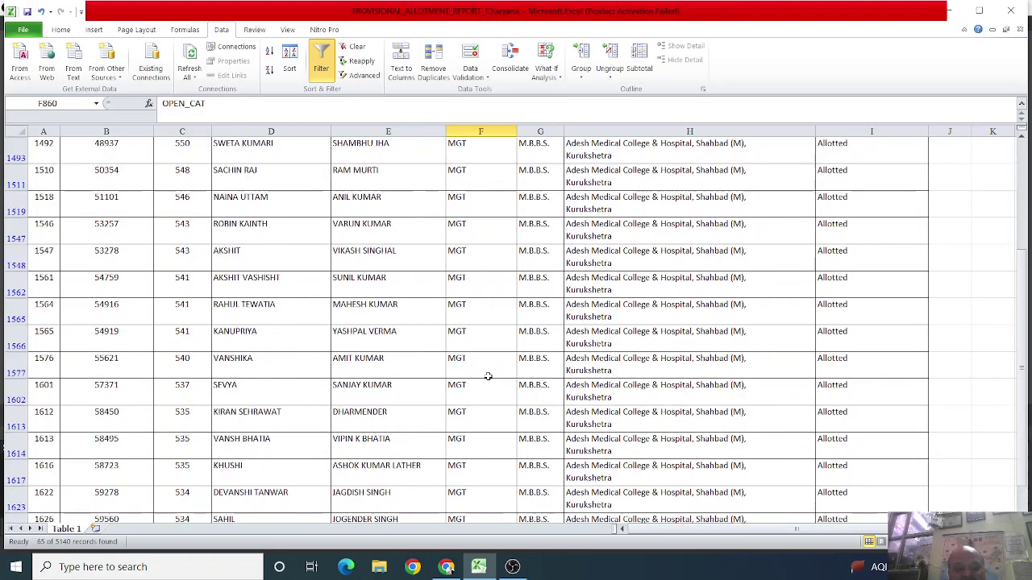
{"action": "left_click", "coordinate": [171, 255]}
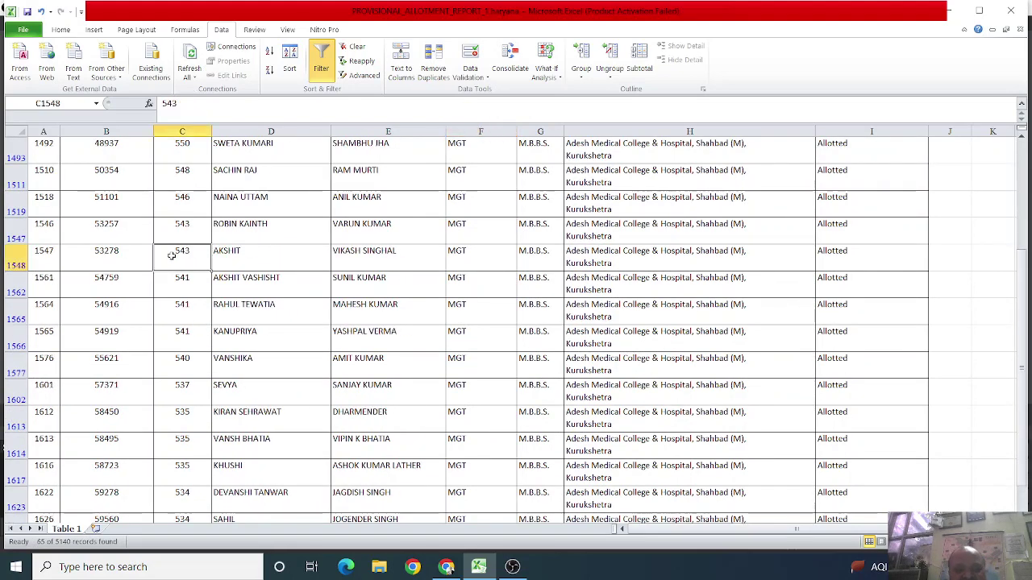
{"action": "left_click", "coordinate": [176, 359]}
{"action": "scroll", "coordinate": [176, 360], "scroll_direction": "down", "scroll_amount": 8}
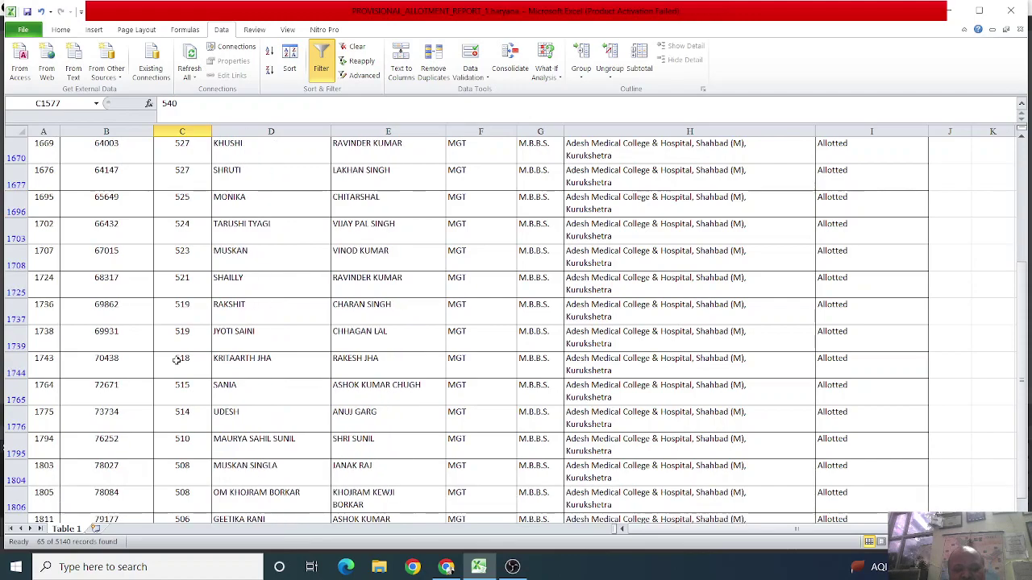
{"action": "scroll", "coordinate": [177, 360], "scroll_direction": "down", "scroll_amount": 8}
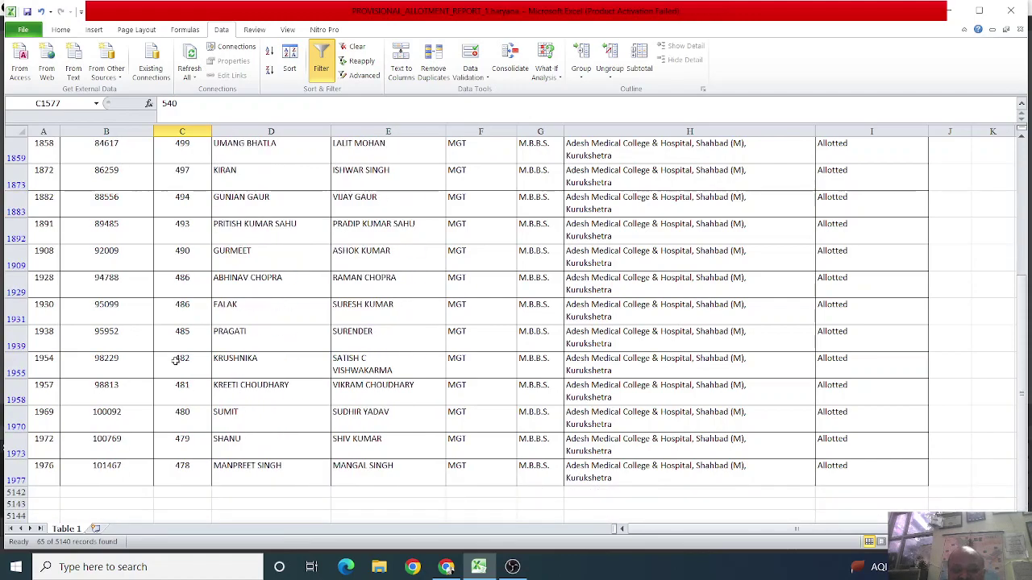
{"action": "scroll", "coordinate": [177, 360], "scroll_direction": "up", "scroll_amount": 15}
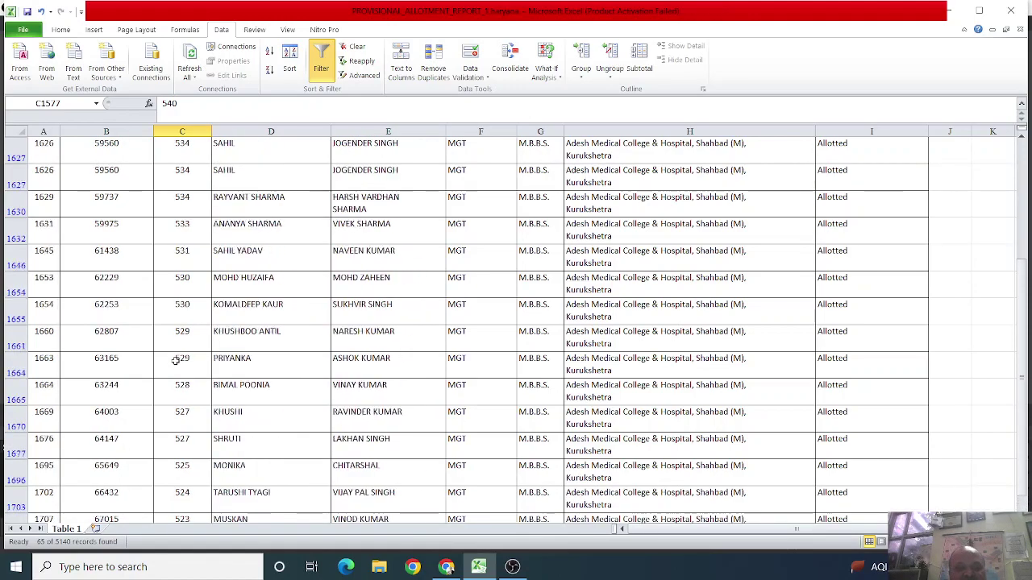
{"action": "scroll", "coordinate": [175, 360], "scroll_direction": "up", "scroll_amount": 2}
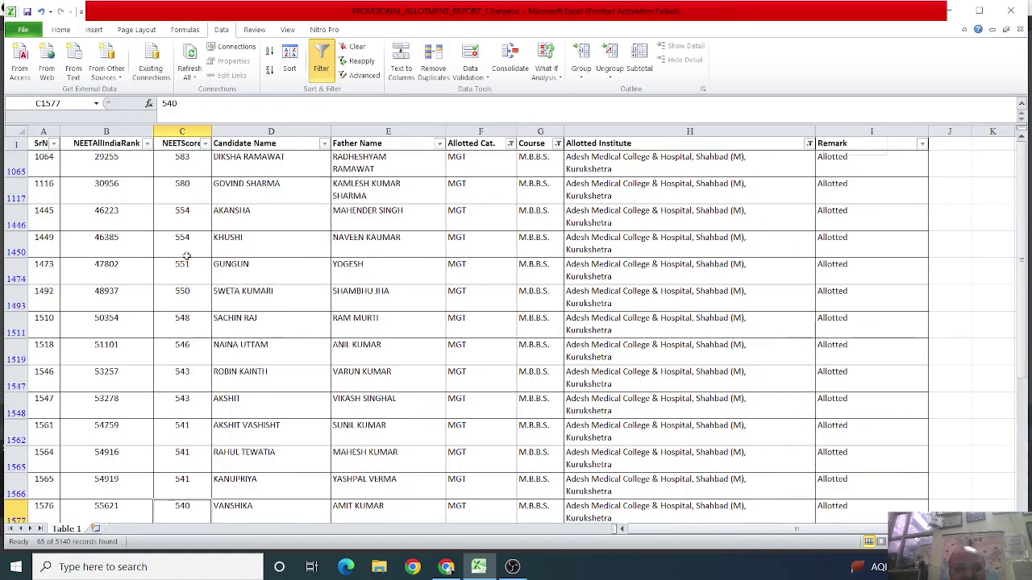
Step: Go through the MGT candidates' ranks and scores again, from the second listed candidate down to sheet row 1844
{"action": "left_click", "coordinate": [183, 186]}
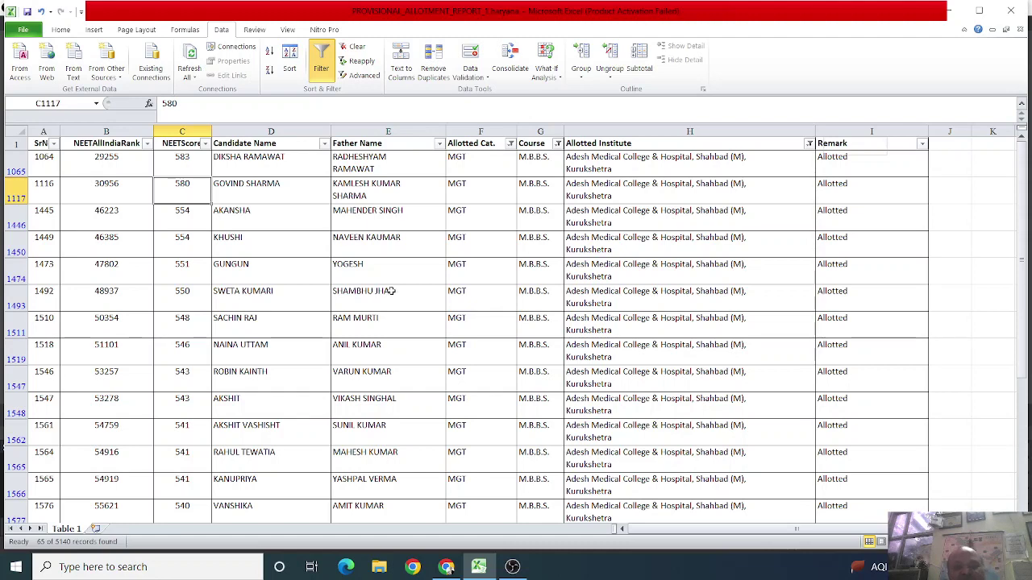
{"action": "scroll", "coordinate": [390, 291], "scroll_direction": "down", "scroll_amount": 4}
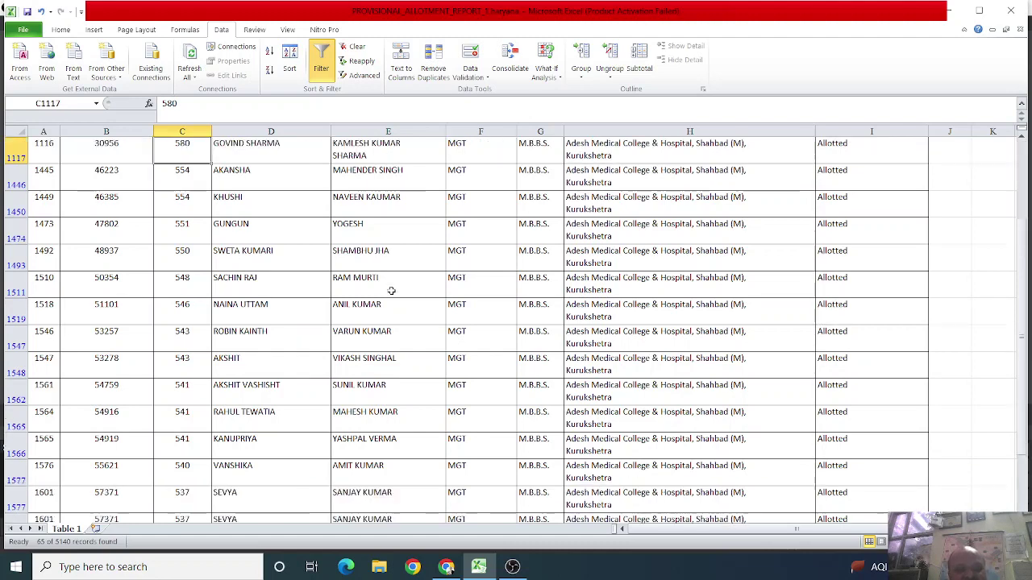
{"action": "scroll", "coordinate": [388, 293], "scroll_direction": "down", "scroll_amount": 5}
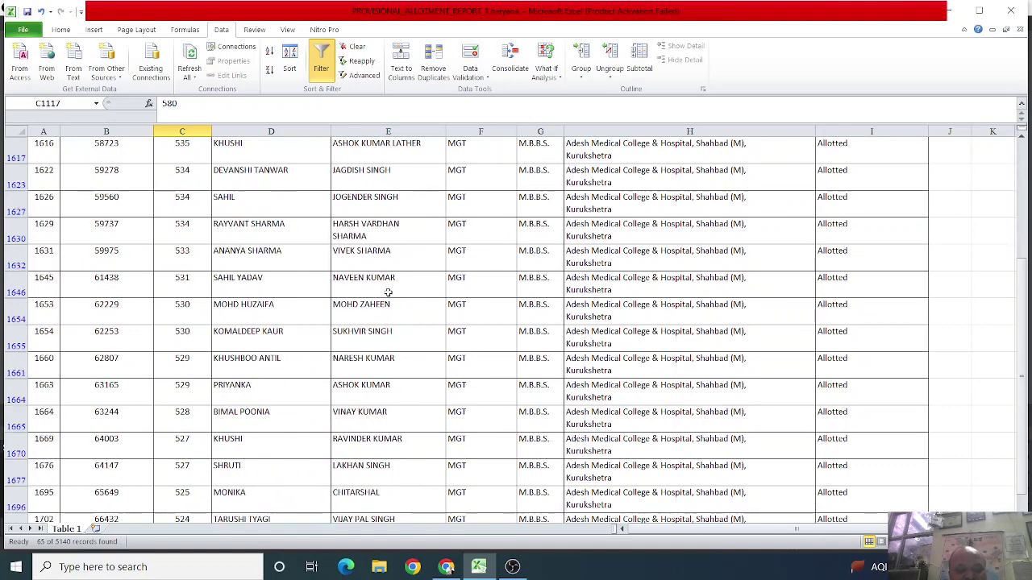
{"action": "scroll", "coordinate": [388, 293], "scroll_direction": "down", "scroll_amount": 1}
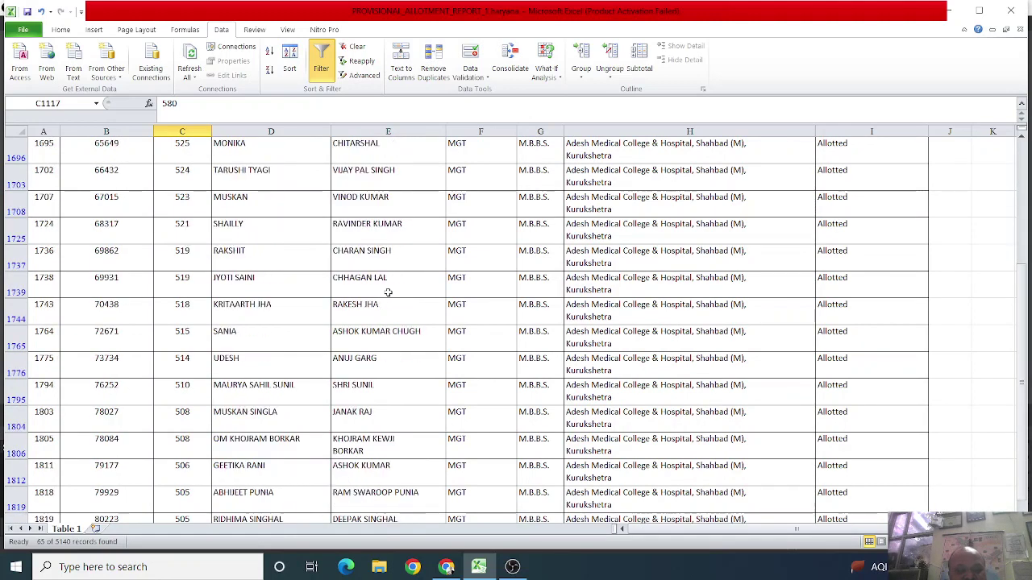
{"action": "scroll", "coordinate": [388, 292], "scroll_direction": "down", "scroll_amount": 1}
{"action": "scroll", "coordinate": [387, 292], "scroll_direction": "down", "scroll_amount": 1}
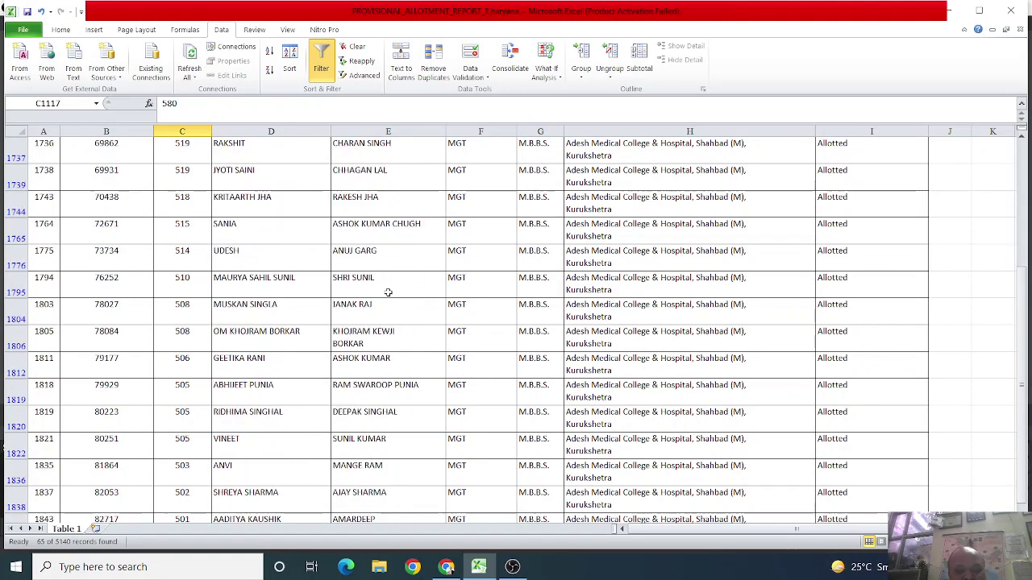
{"action": "scroll", "coordinate": [387, 293], "scroll_direction": "down", "scroll_amount": 1}
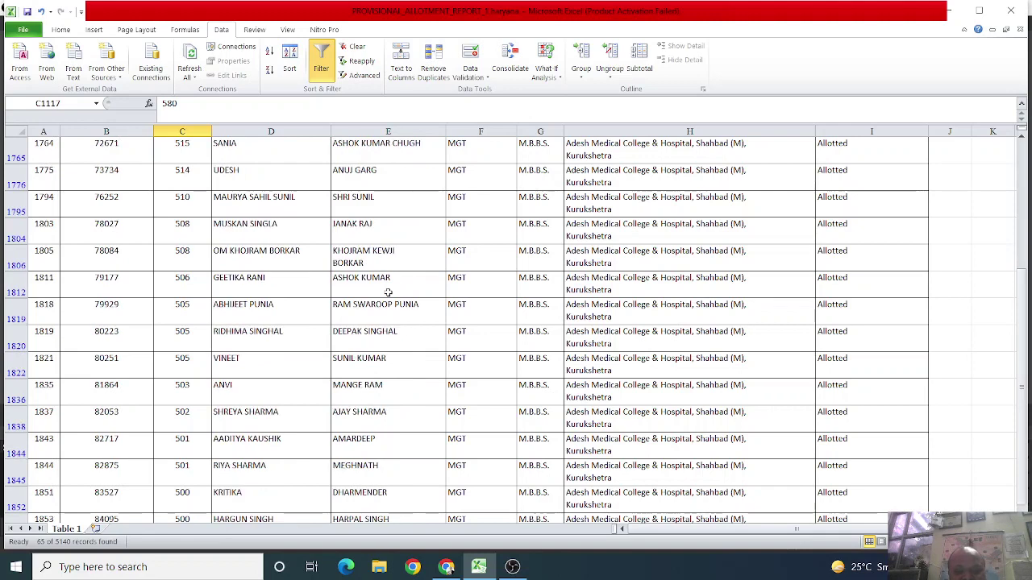
{"action": "left_click", "coordinate": [387, 293]}
{"action": "left_click", "coordinate": [363, 382]}
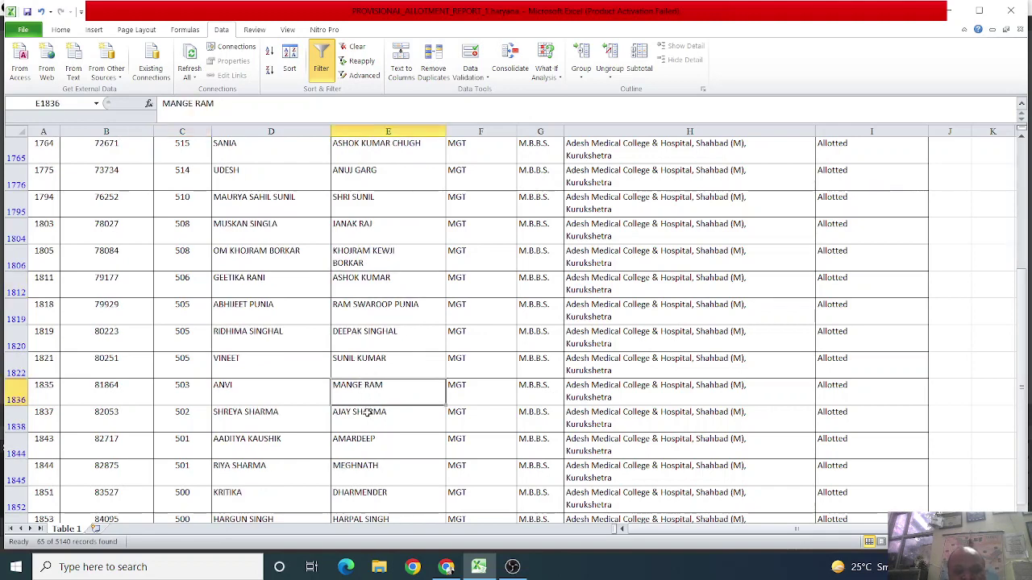
{"action": "left_click", "coordinate": [367, 412]}
{"action": "left_click", "coordinate": [373, 443]}
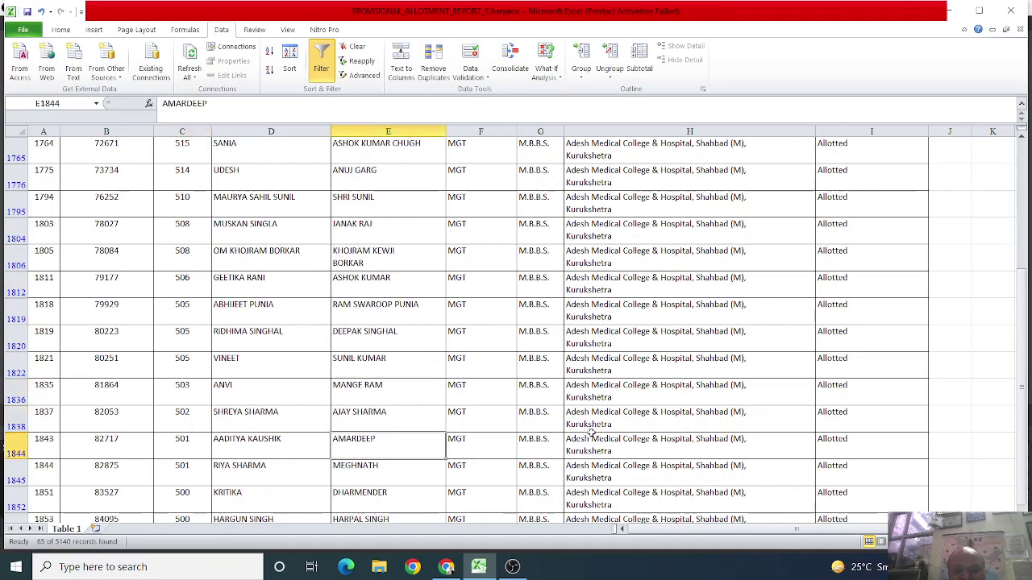
{"action": "left_click", "coordinate": [652, 444]}
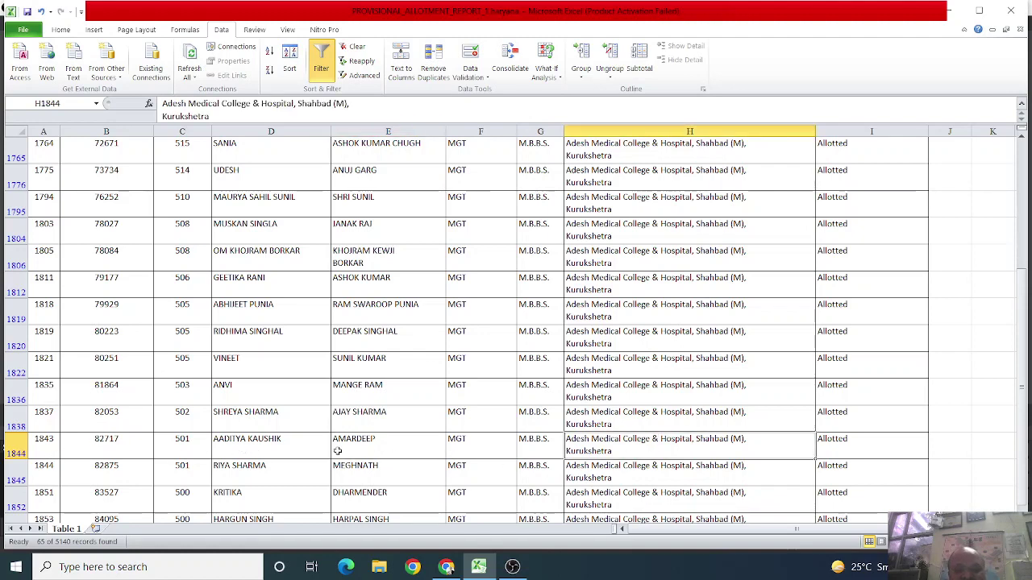
{"action": "scroll", "coordinate": [337, 451], "scroll_direction": "down", "scroll_amount": 1}
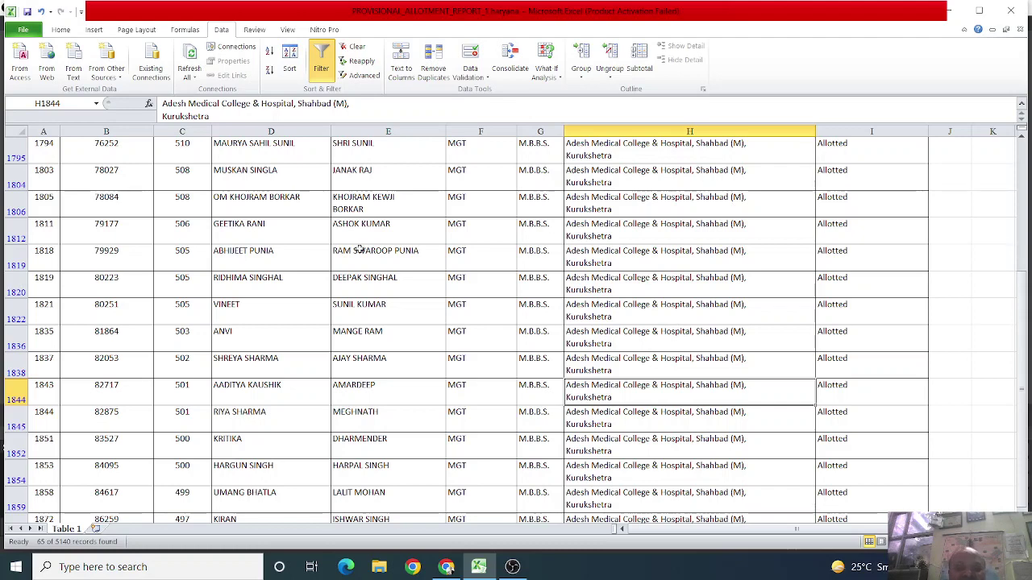
Step: Select the NEET scores in C1677 to C1737 to review the middle of the MGT list
{"action": "scroll", "coordinate": [358, 250], "scroll_direction": "up", "scroll_amount": 4}
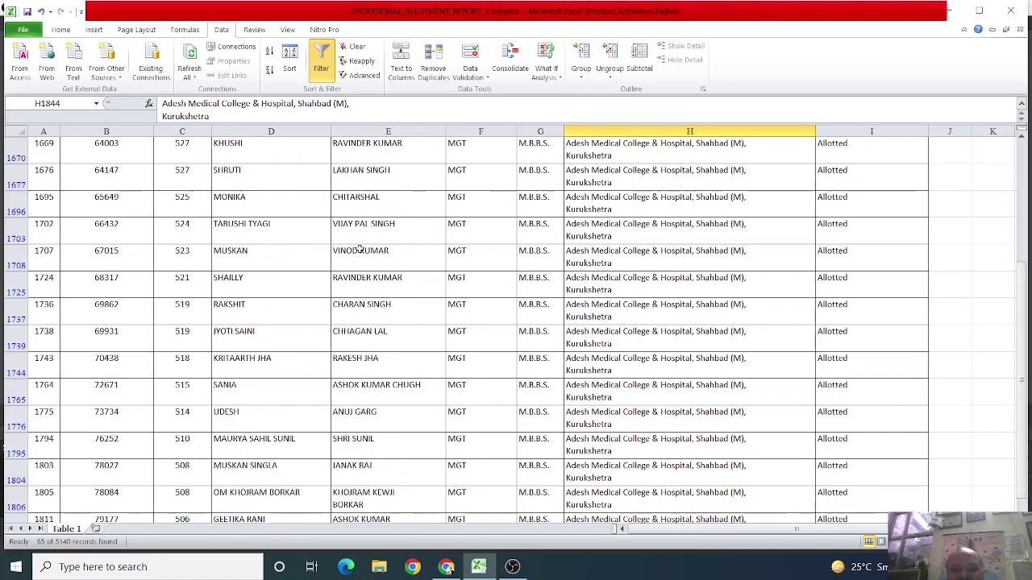
{"action": "left_click_drag", "start_coordinate": [179, 185], "coordinate": [278, 317]}
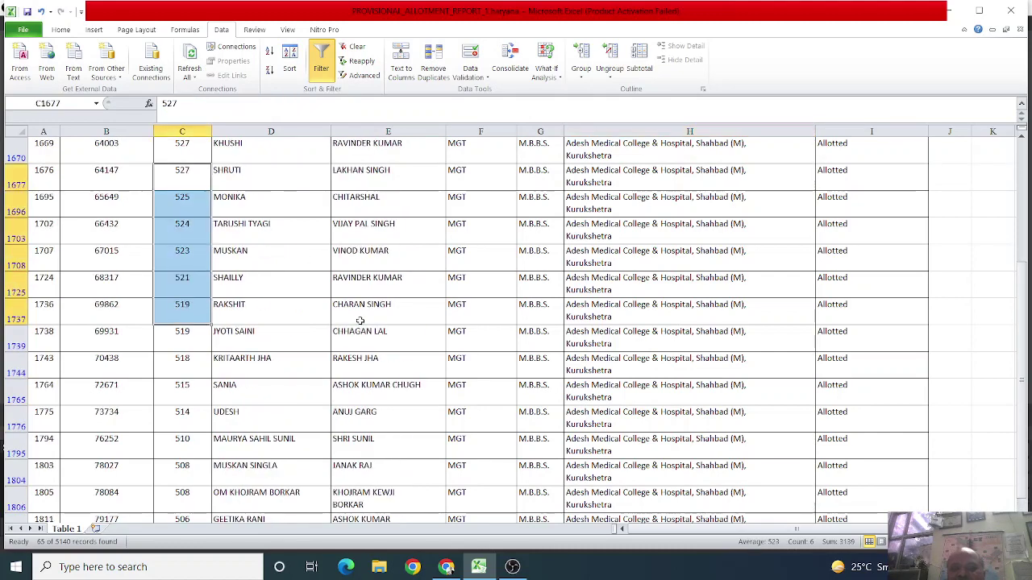
{"action": "scroll", "coordinate": [360, 321], "scroll_direction": "up", "scroll_amount": 7}
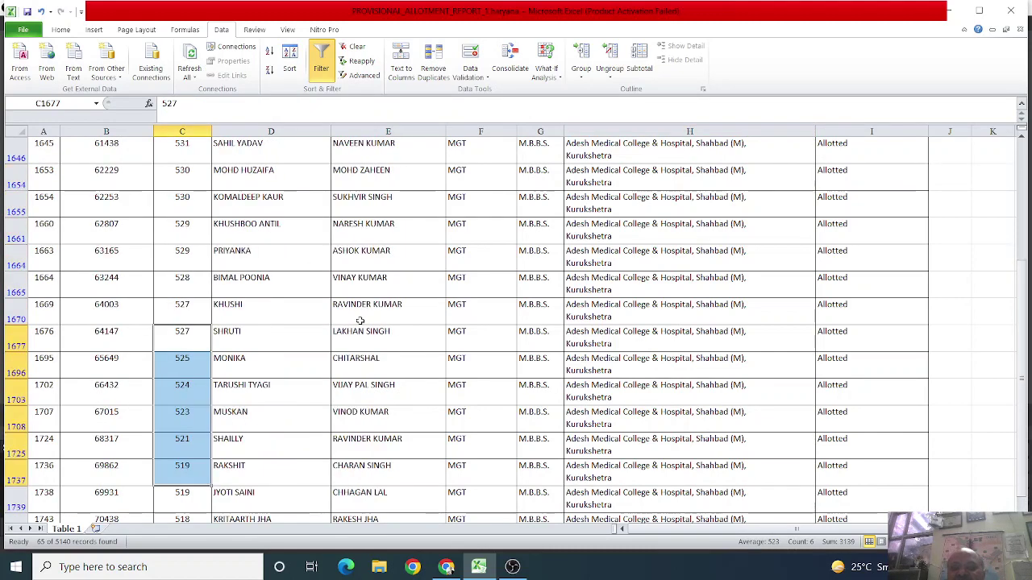
{"action": "scroll", "coordinate": [360, 321], "scroll_direction": "up", "scroll_amount": 2}
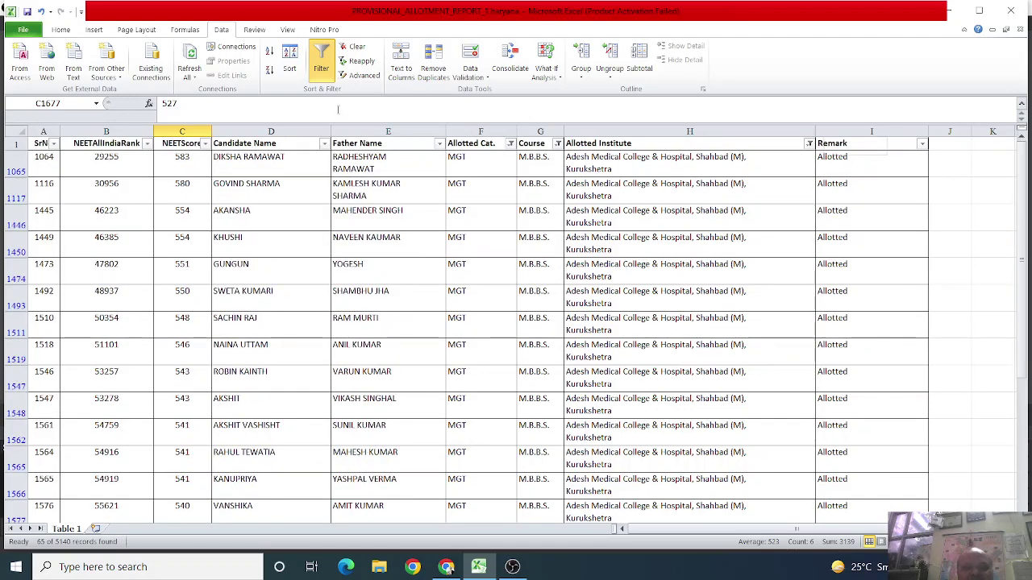
Step: Clear every filter from the allotment table and re-enable filtering on its header row
{"action": "left_click", "coordinate": [320, 63]}
{"action": "left_click", "coordinate": [371, 208]}
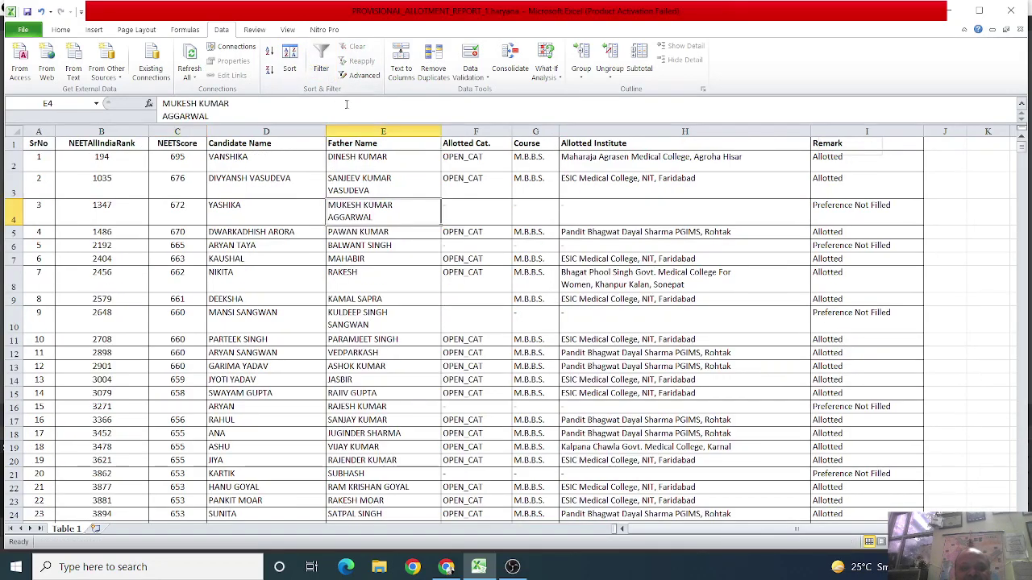
{"action": "left_click", "coordinate": [321, 63]}
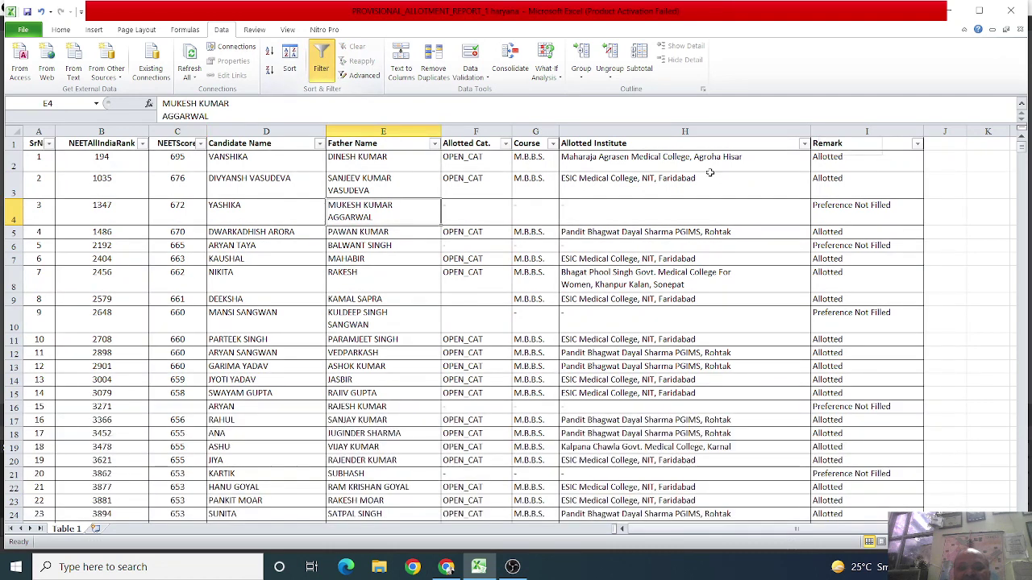
Step: Filter the Course column to show only M.B.B.S. allotments
{"action": "left_click", "coordinate": [552, 143]}
{"action": "left_click", "coordinate": [427, 266]}
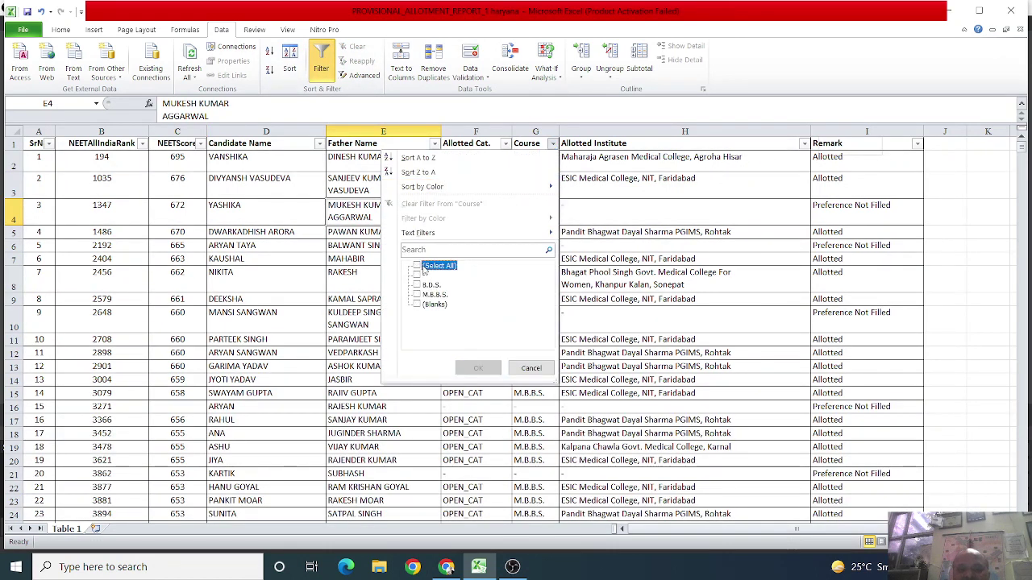
{"action": "left_click", "coordinate": [432, 295]}
{"action": "left_click", "coordinate": [478, 367]}
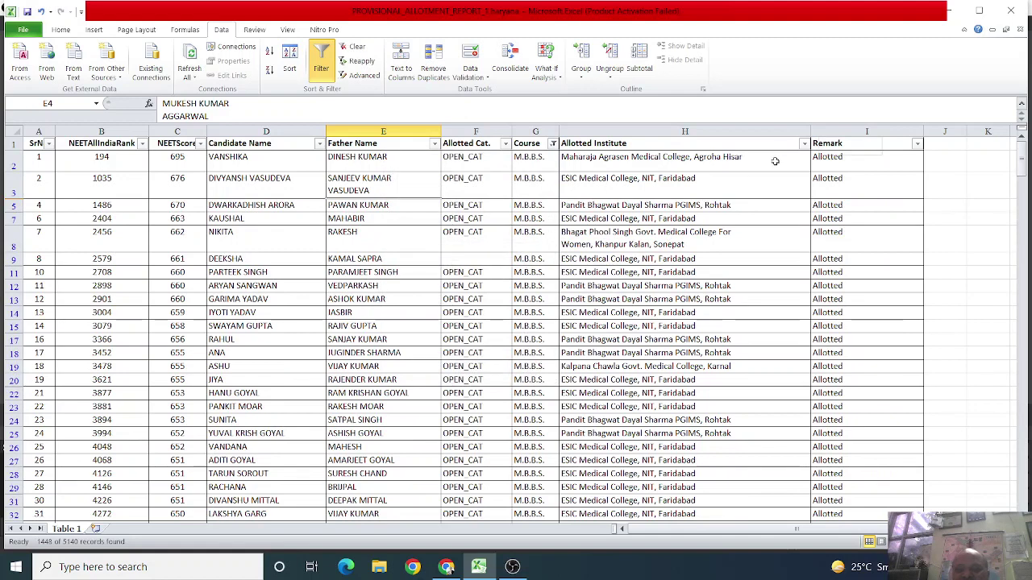
{"action": "left_click", "coordinate": [803, 143]}
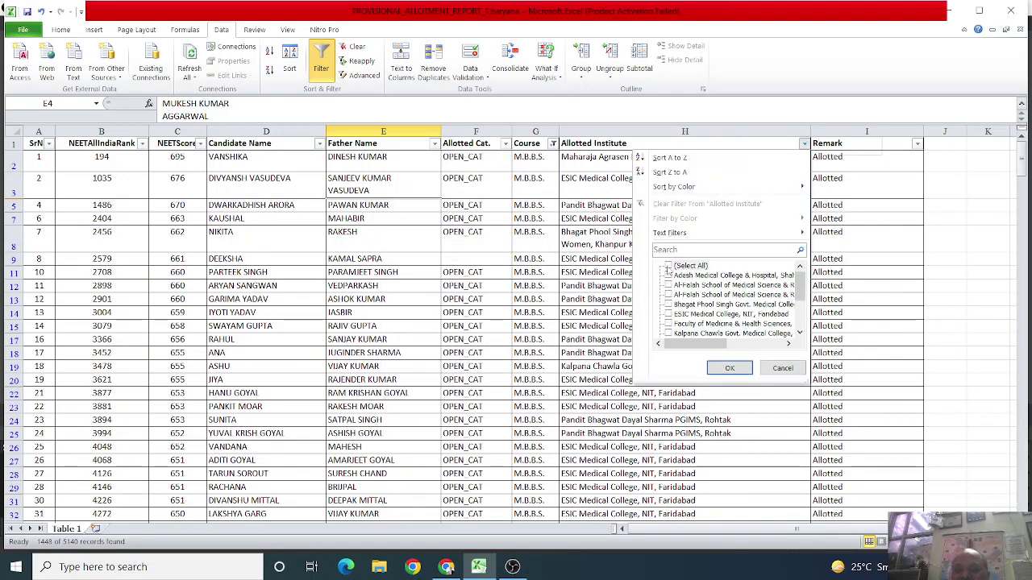
{"action": "left_click", "coordinate": [668, 266]}
{"action": "left_click", "coordinate": [782, 368]}
Step: Turn off filtering for the allotment table so the full list is shown
{"action": "left_click", "coordinate": [468, 272]}
{"action": "left_click", "coordinate": [320, 70]}
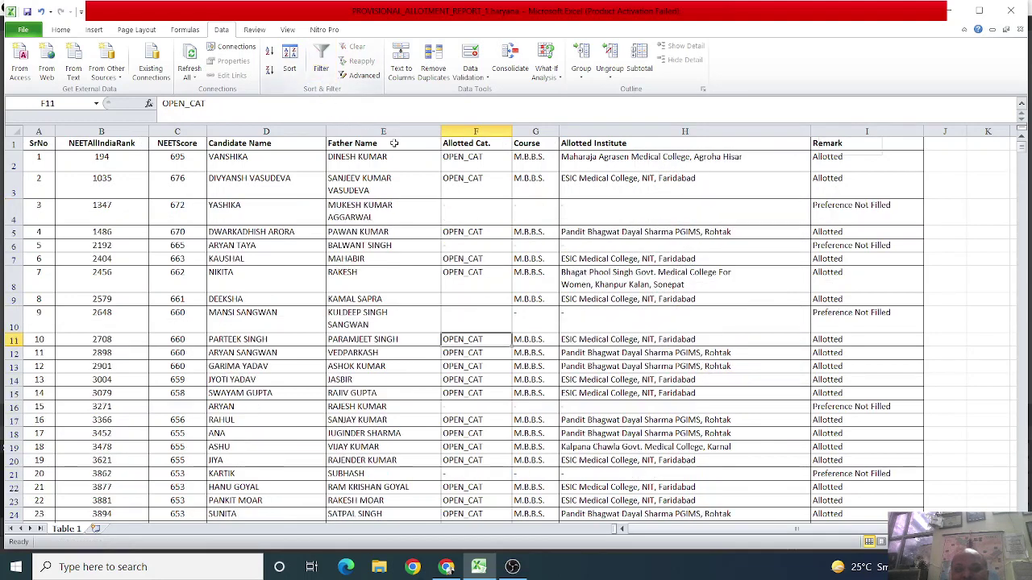
Step: Examine the allotted institutes of the top-ranked candidates in the unfiltered list
{"action": "left_click", "coordinate": [636, 299]}
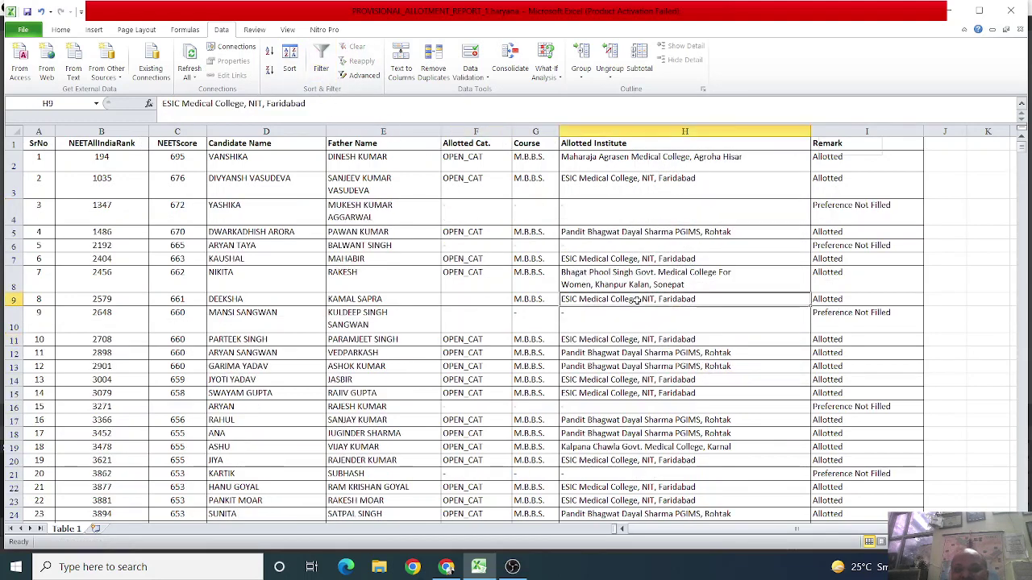
{"action": "left_click", "coordinate": [673, 216]}
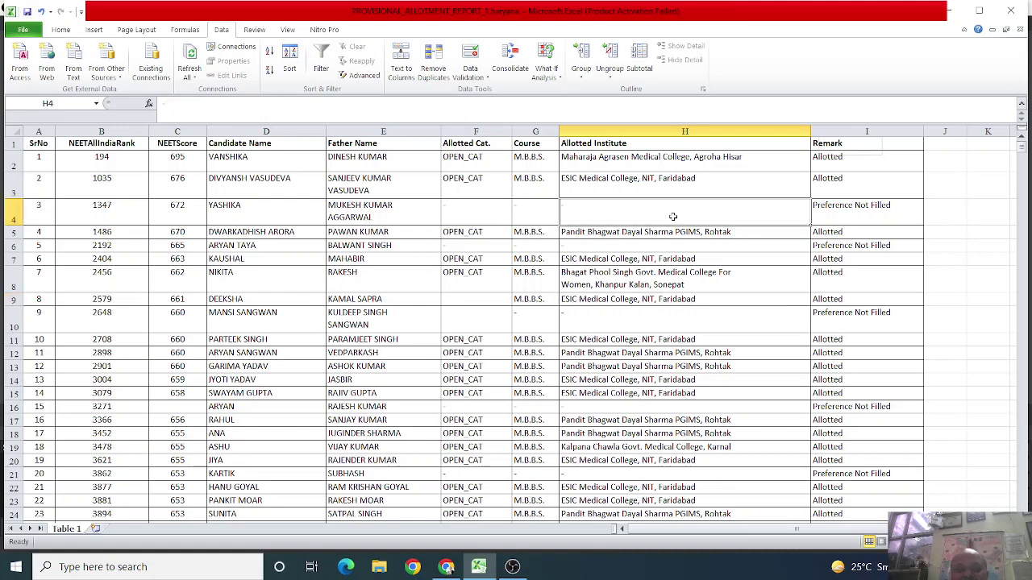
{"action": "left_click", "coordinate": [664, 159]}
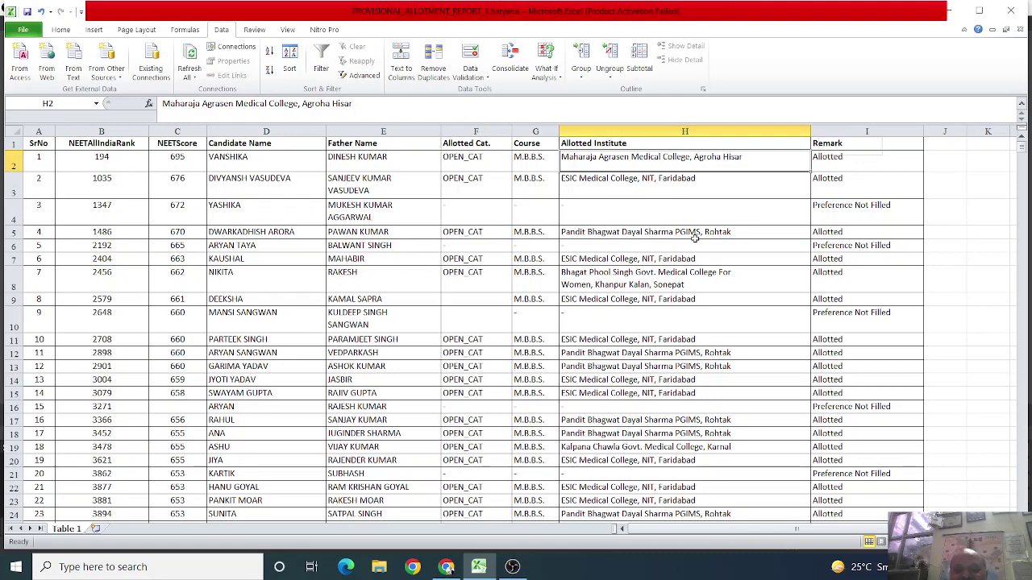
{"action": "left_click", "coordinate": [689, 190]}
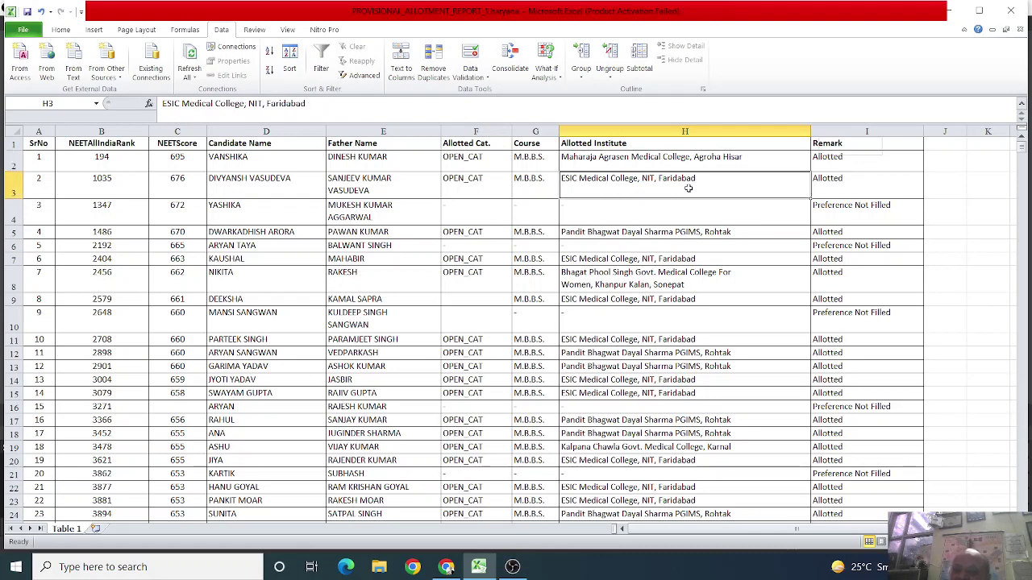
{"action": "left_click", "coordinate": [654, 234]}
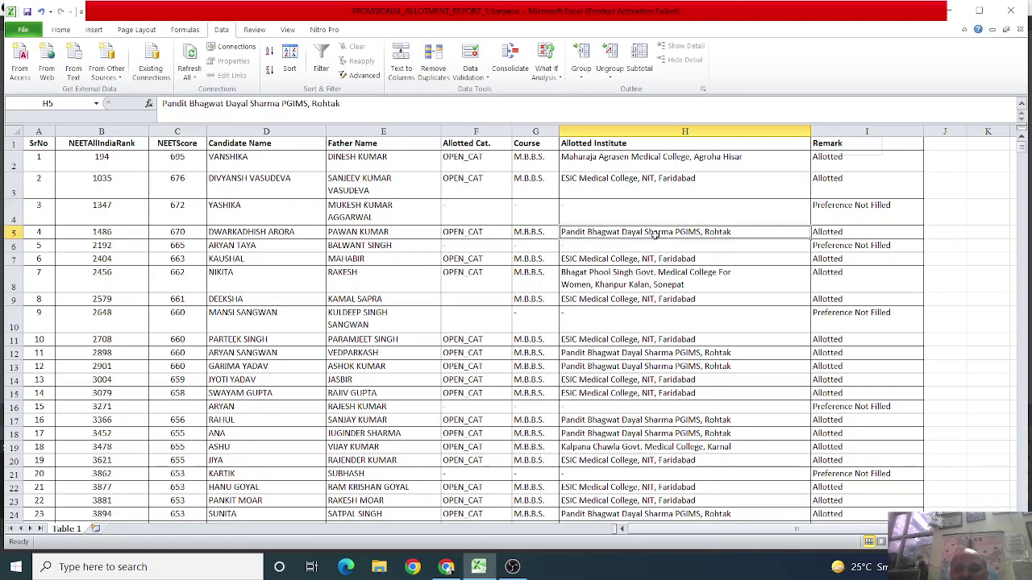
{"action": "left_click", "coordinate": [633, 258]}
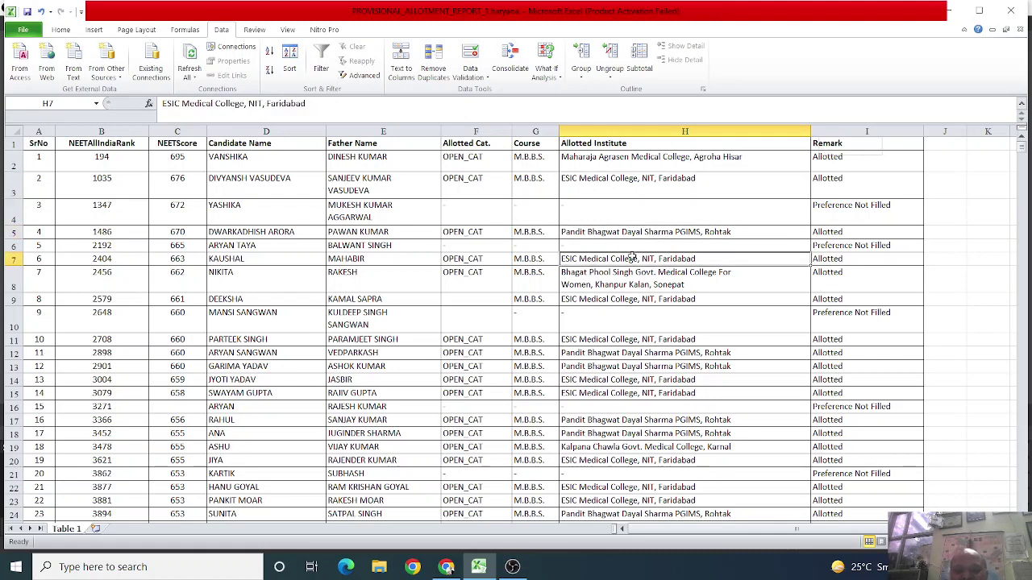
Step: Examine which institutes were allotted to the candidates with serial numbers 7 to 18
{"action": "left_click", "coordinate": [633, 284]}
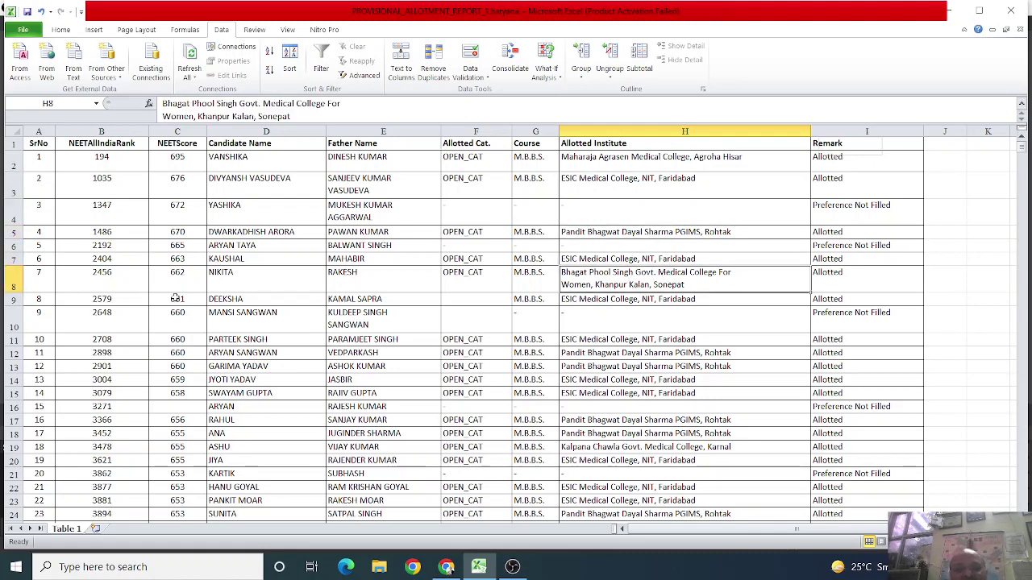
{"action": "left_click", "coordinate": [220, 286]}
{"action": "left_click", "coordinate": [416, 275]}
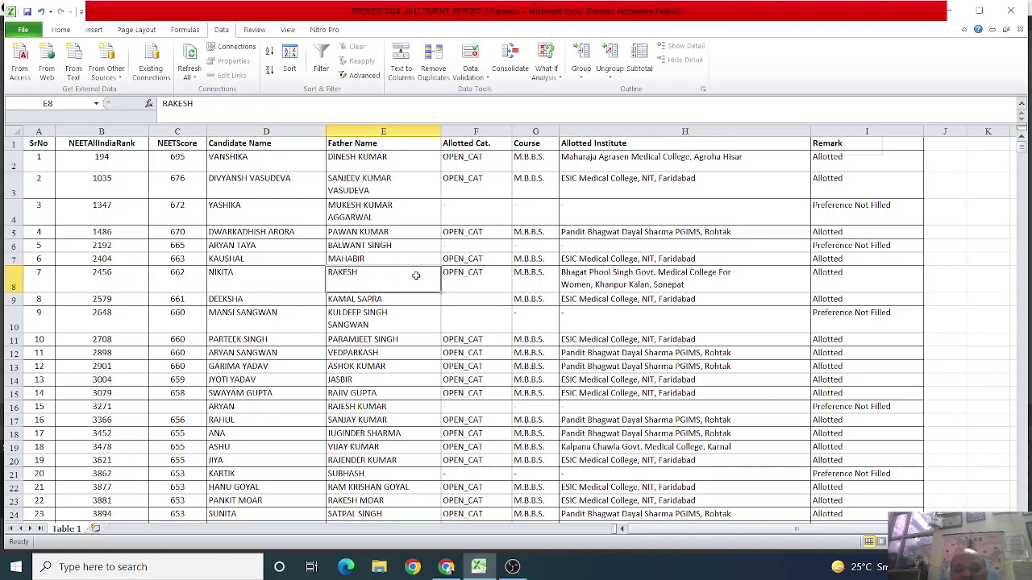
{"action": "left_click", "coordinate": [279, 279]}
{"action": "left_click", "coordinate": [650, 284]}
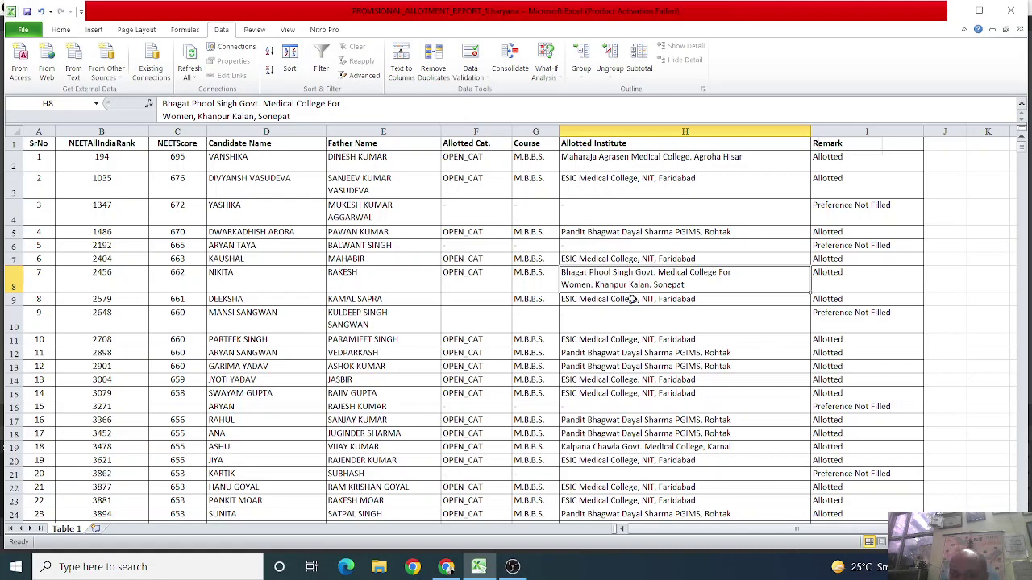
{"action": "left_click", "coordinate": [619, 352]}
{"action": "left_click", "coordinate": [620, 339]}
{"action": "left_click", "coordinate": [616, 371]}
{"action": "key", "text": "Down"}
{"action": "key", "text": "Down"}
{"action": "key", "text": "Down"}
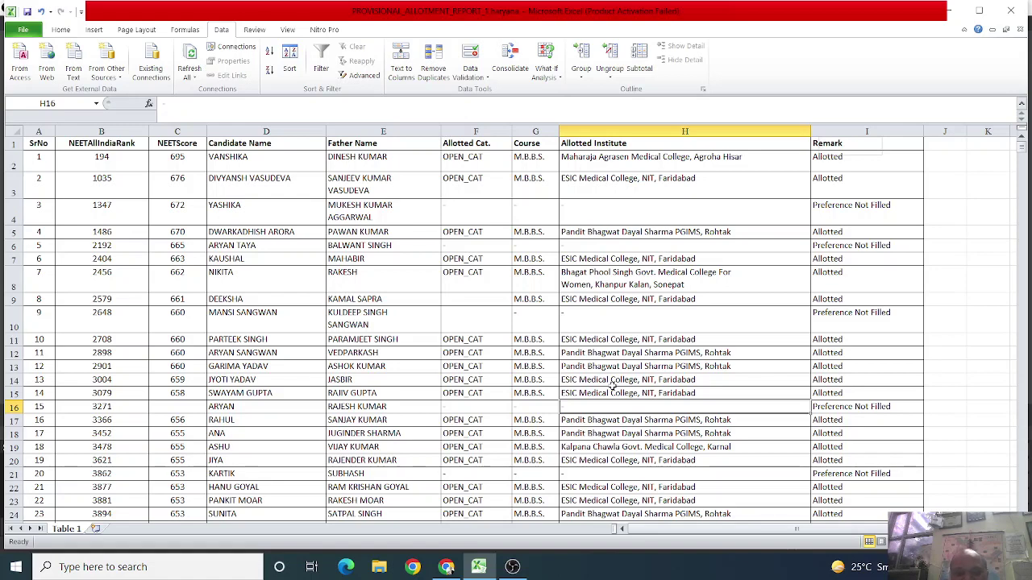
{"action": "left_click", "coordinate": [629, 435]}
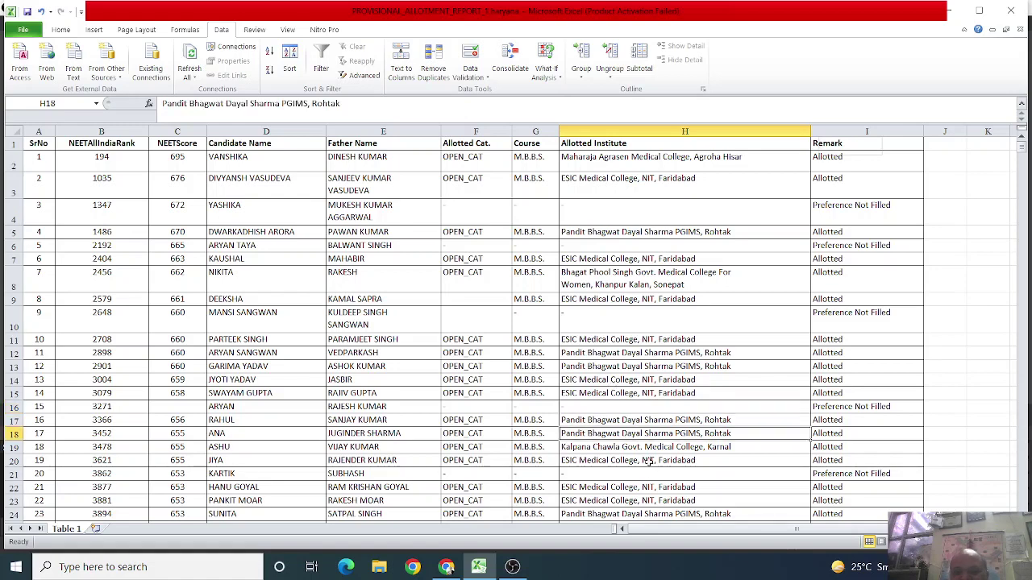
{"action": "left_click", "coordinate": [679, 419]}
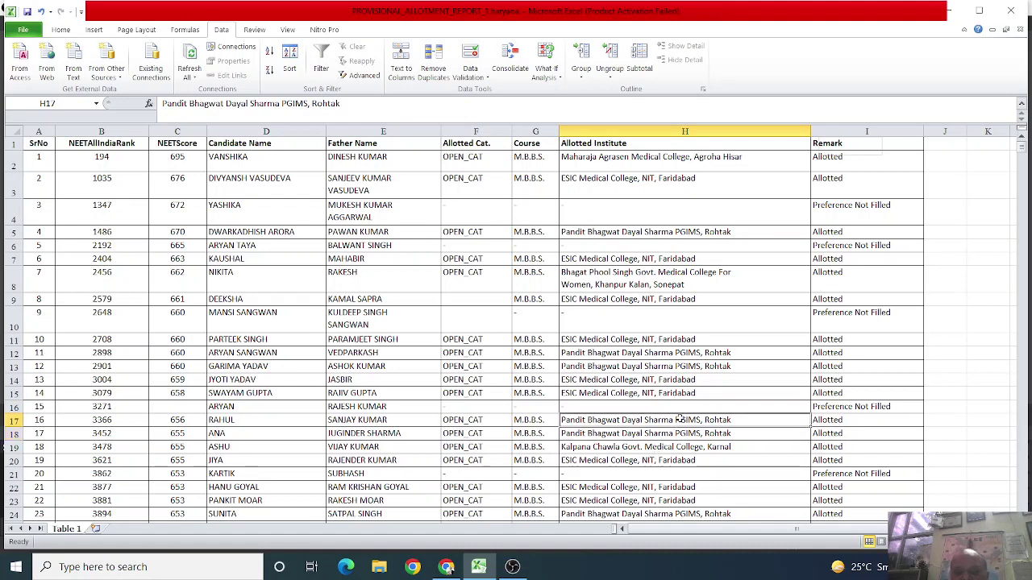
{"action": "scroll", "coordinate": [679, 419], "scroll_direction": "down", "scroll_amount": 1}
{"action": "left_click", "coordinate": [666, 386]}
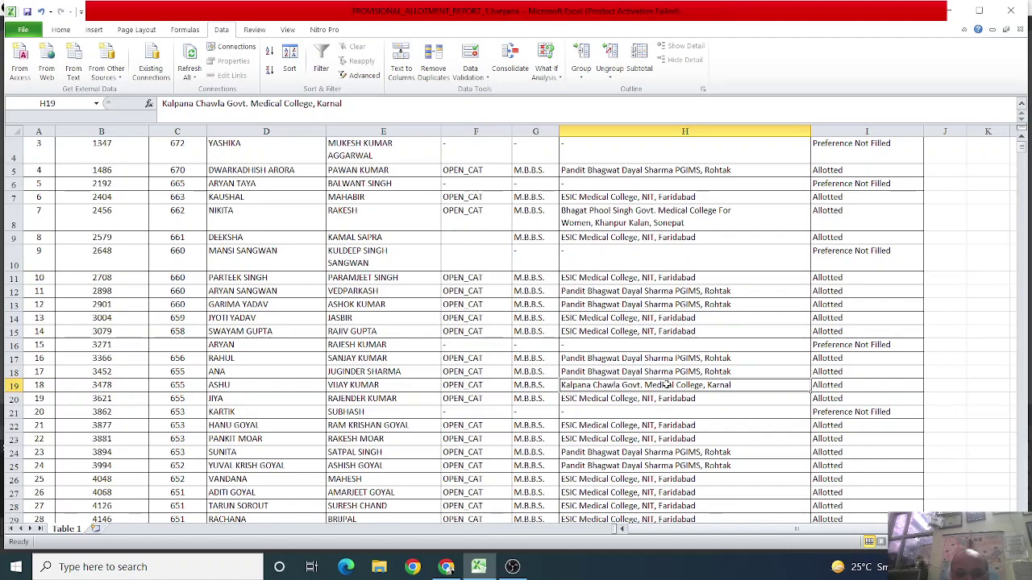
Step: Review the allotted institutes and categories further down the unfiltered list, past serial number 112
{"action": "scroll", "coordinate": [666, 385], "scroll_direction": "down", "scroll_amount": 4}
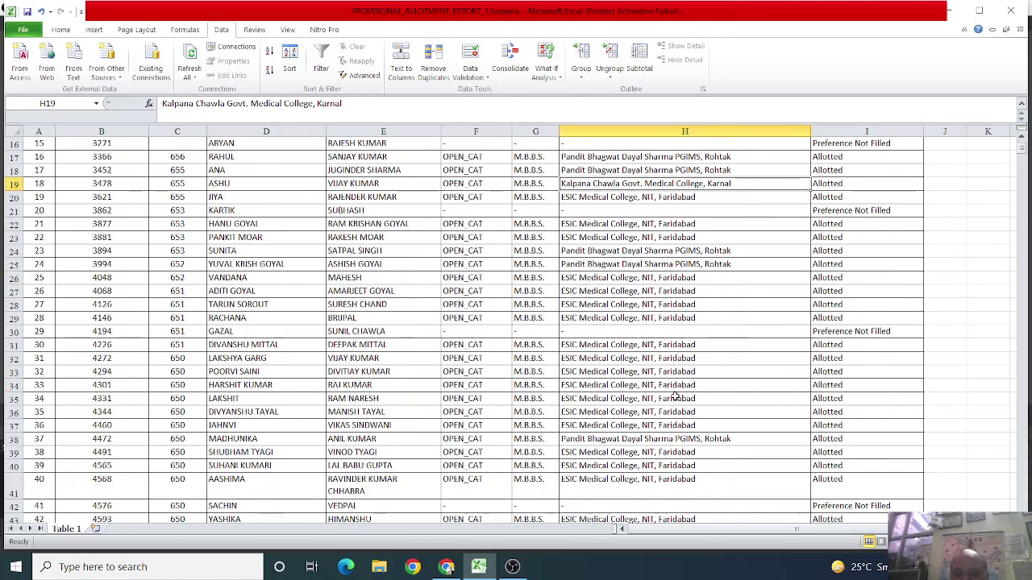
{"action": "scroll", "coordinate": [628, 344], "scroll_direction": "down", "scroll_amount": 5}
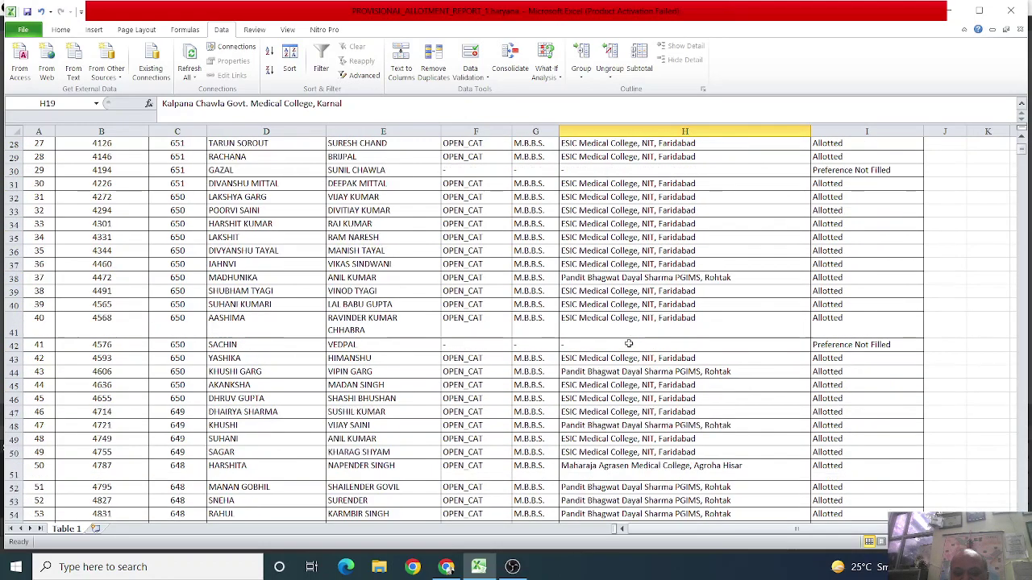
{"action": "scroll", "coordinate": [628, 344], "scroll_direction": "down", "scroll_amount": 9}
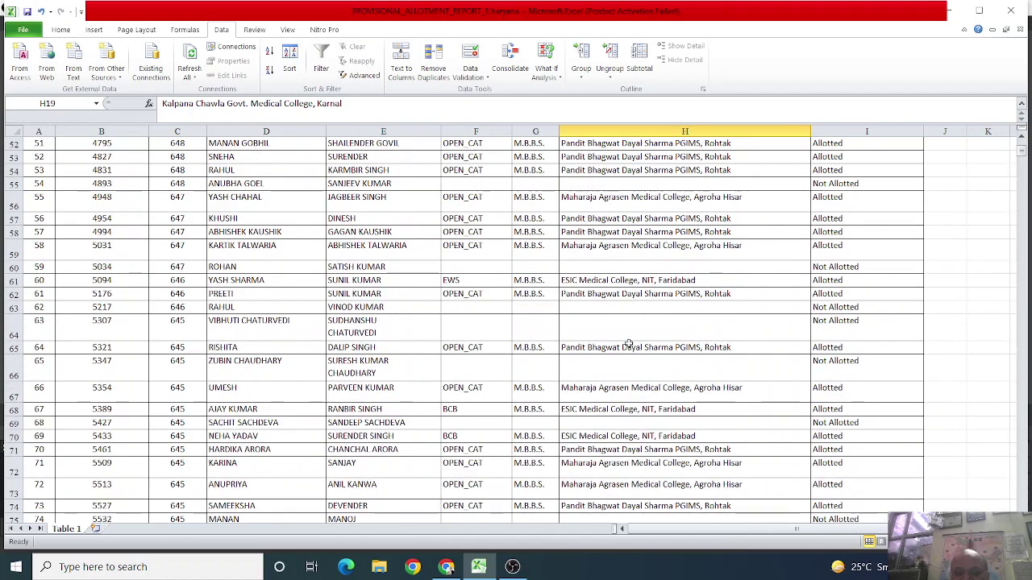
{"action": "scroll", "coordinate": [629, 344], "scroll_direction": "down", "scroll_amount": 9}
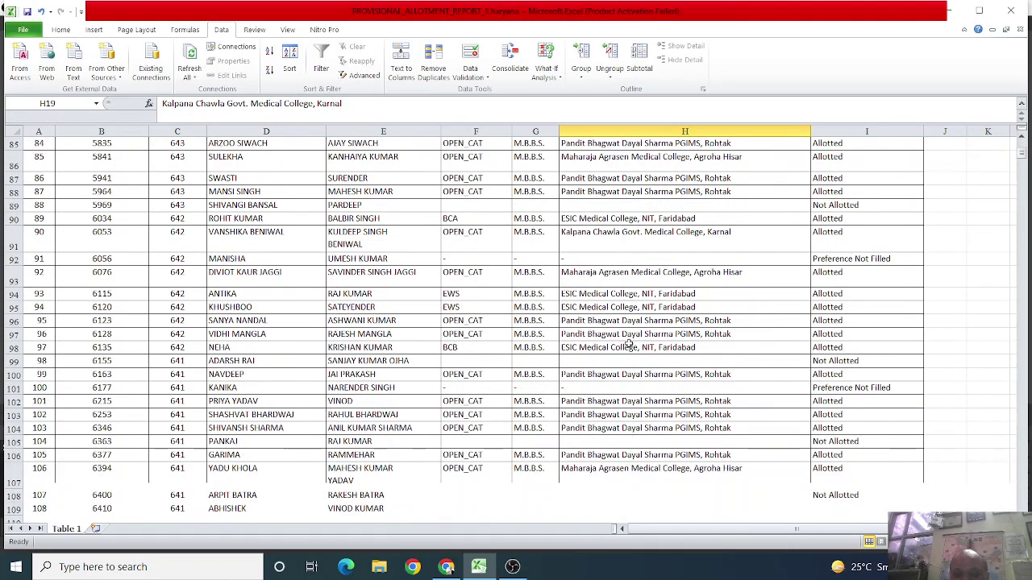
{"action": "scroll", "coordinate": [628, 344], "scroll_direction": "down", "scroll_amount": 2}
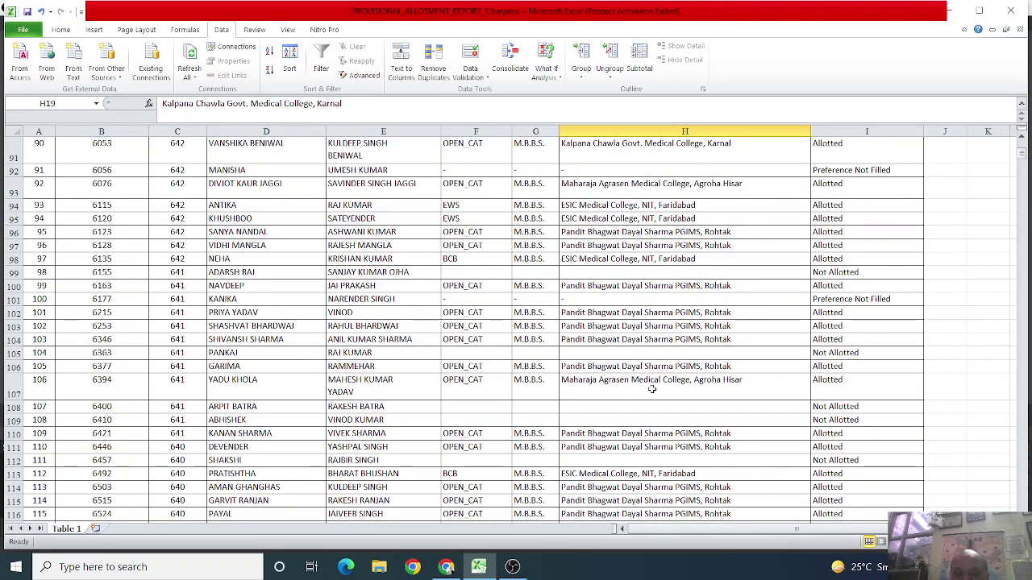
{"action": "scroll", "coordinate": [651, 387], "scroll_direction": "down", "scroll_amount": 2}
{"action": "left_click", "coordinate": [651, 370]}
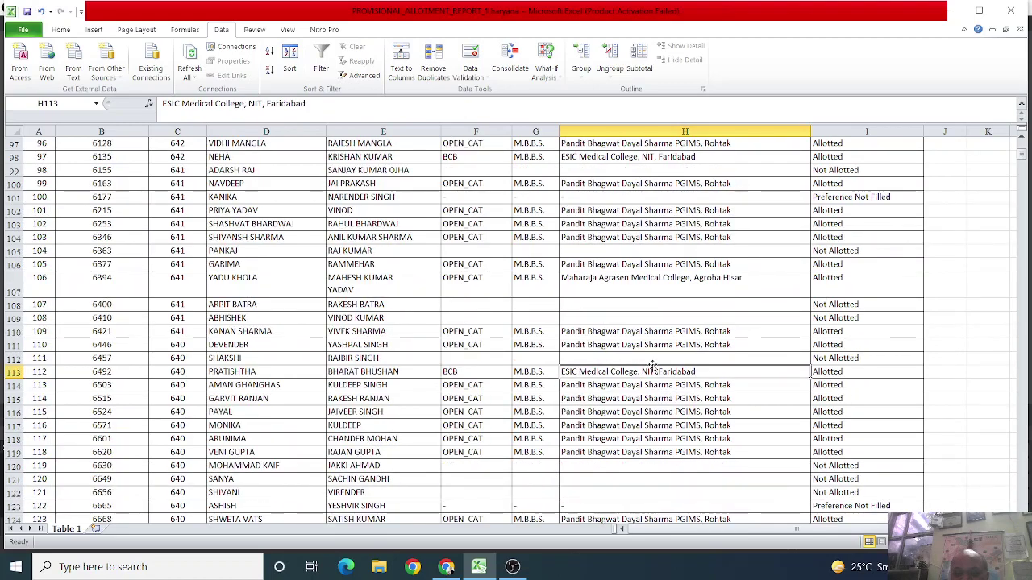
{"action": "left_click", "coordinate": [672, 281]}
{"action": "scroll", "coordinate": [672, 281], "scroll_direction": "down", "scroll_amount": 3}
Step: Re-enable filtering on the allotment table's header row and show only M.B.B.S. entries in the Course column
{"action": "scroll", "coordinate": [671, 281], "scroll_direction": "up", "scroll_amount": 13}
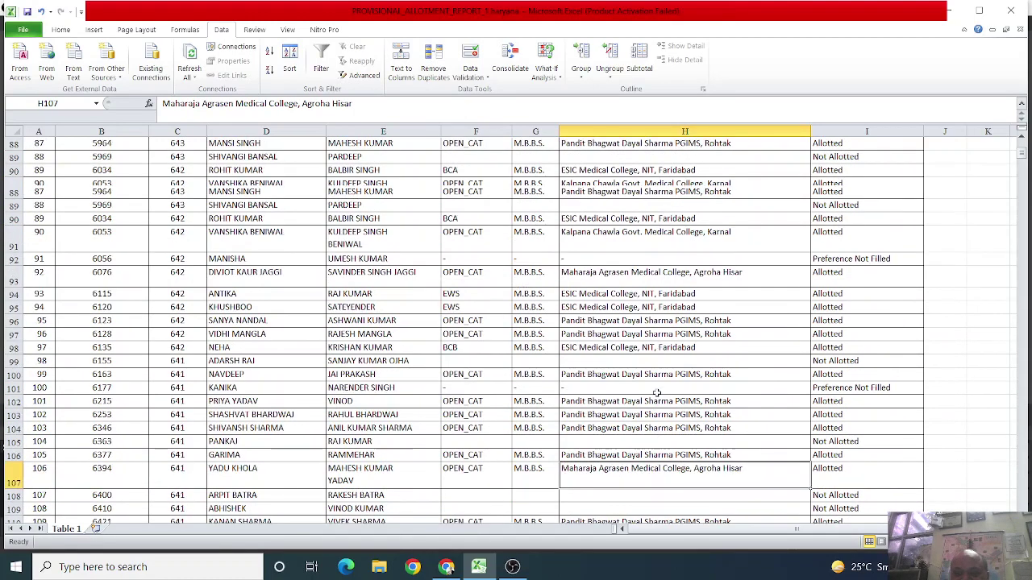
{"action": "left_click_drag", "start_coordinate": [1020, 156], "coordinate": [1019, 138]}
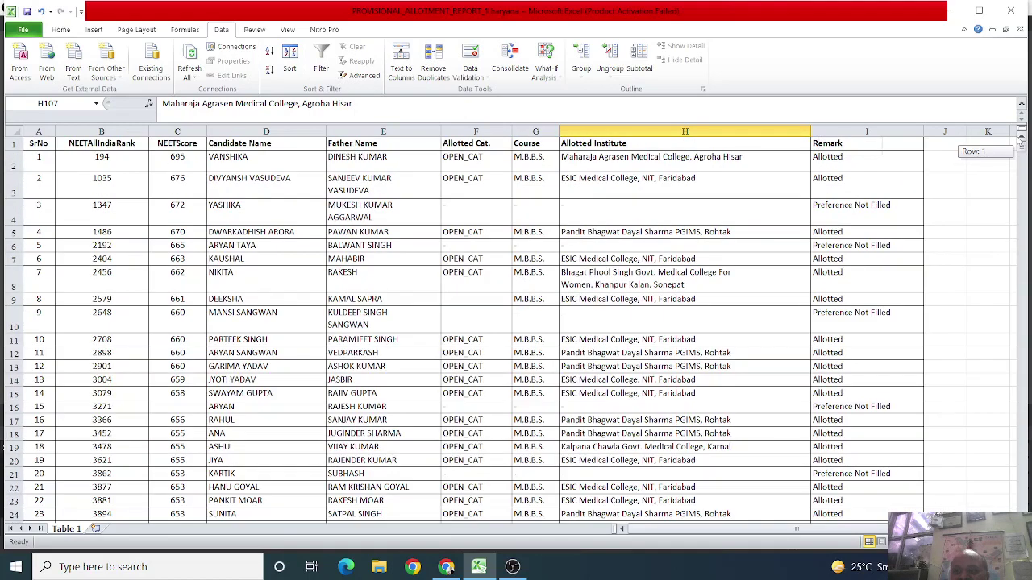
{"action": "left_click", "coordinate": [320, 58]}
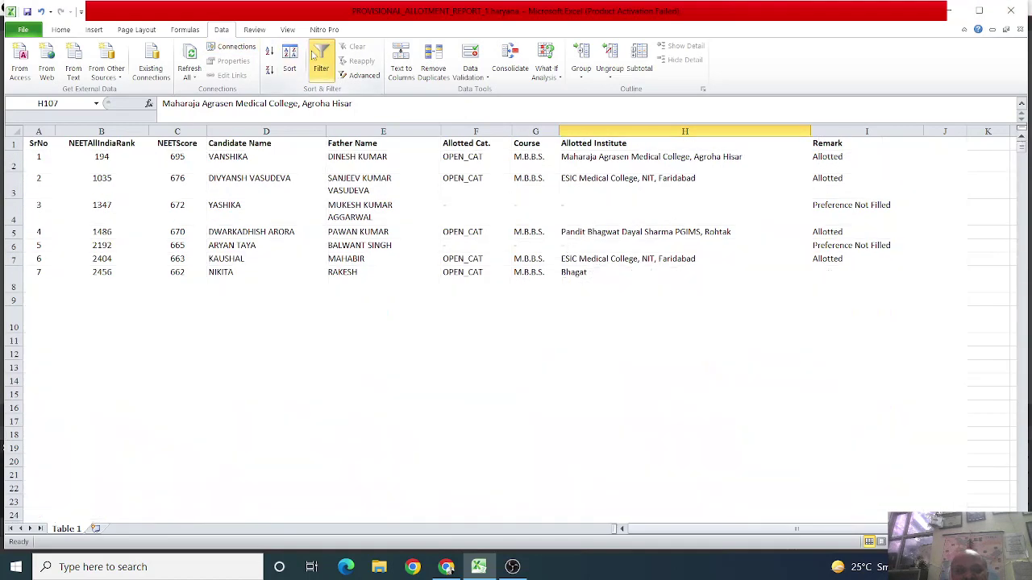
{"action": "left_click", "coordinate": [564, 185]}
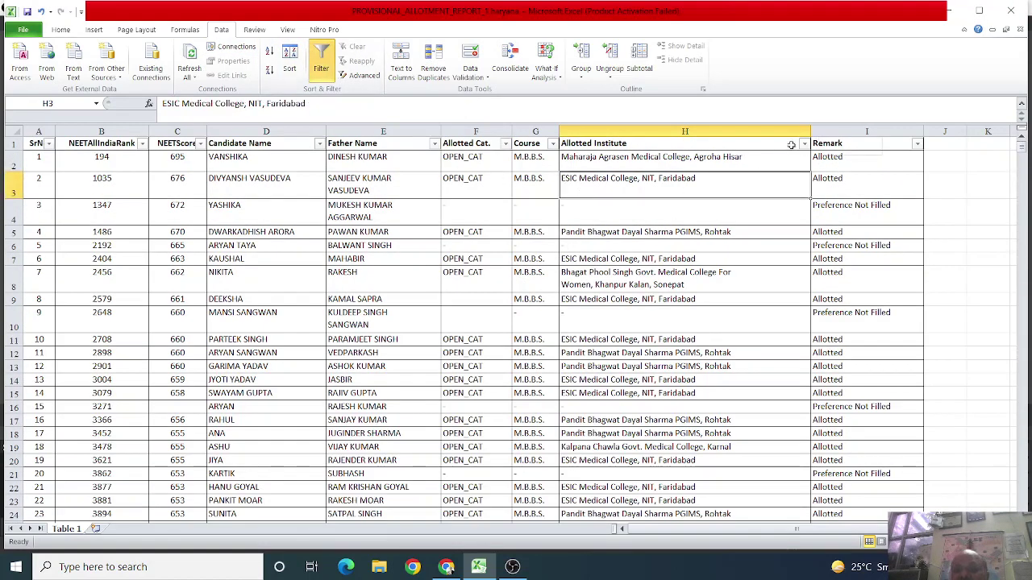
{"action": "left_click", "coordinate": [805, 143]}
{"action": "left_click", "coordinate": [544, 201]}
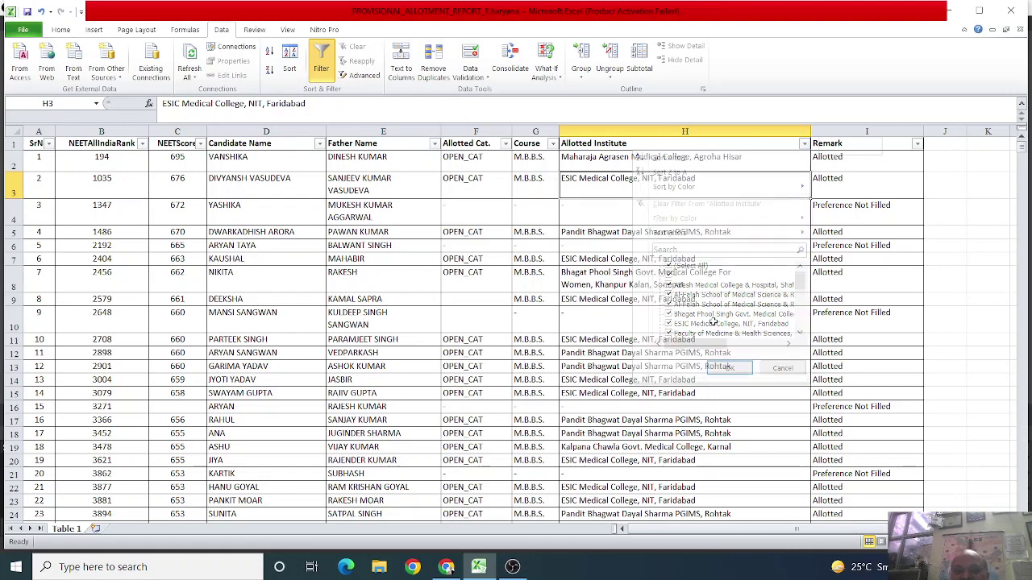
{"action": "left_click", "coordinate": [552, 144]}
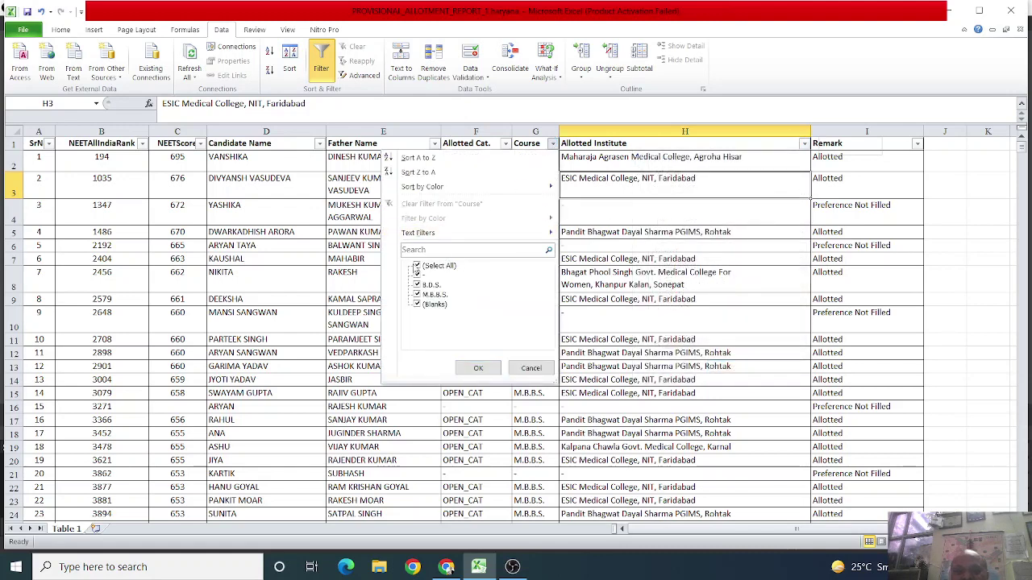
{"action": "left_click", "coordinate": [417, 266]}
{"action": "left_click", "coordinate": [417, 295]}
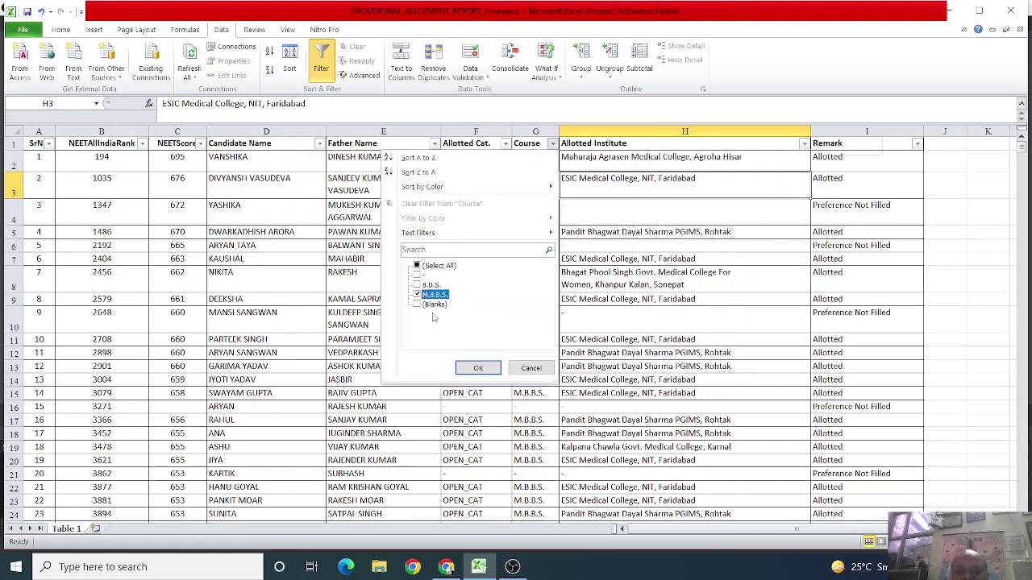
{"action": "left_click", "coordinate": [478, 367]}
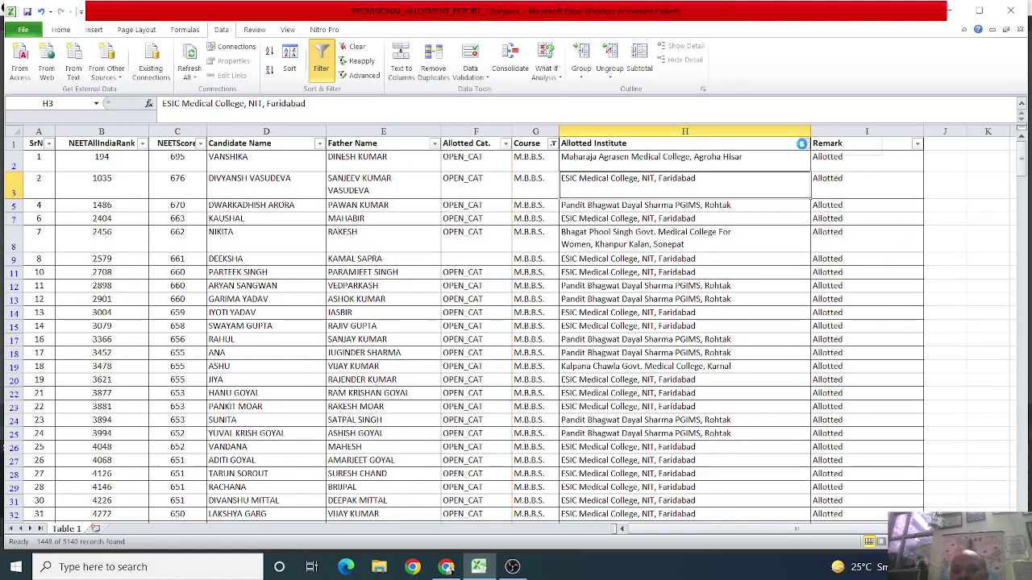
Step: Filter the Allotted Institute column to show only Maharaja Agrasen Medical College, Agroha Hisar
{"action": "left_click", "coordinate": [804, 143]}
{"action": "left_click", "coordinate": [668, 267]}
{"action": "scroll", "coordinate": [666, 295], "scroll_direction": "down", "scroll_amount": 2}
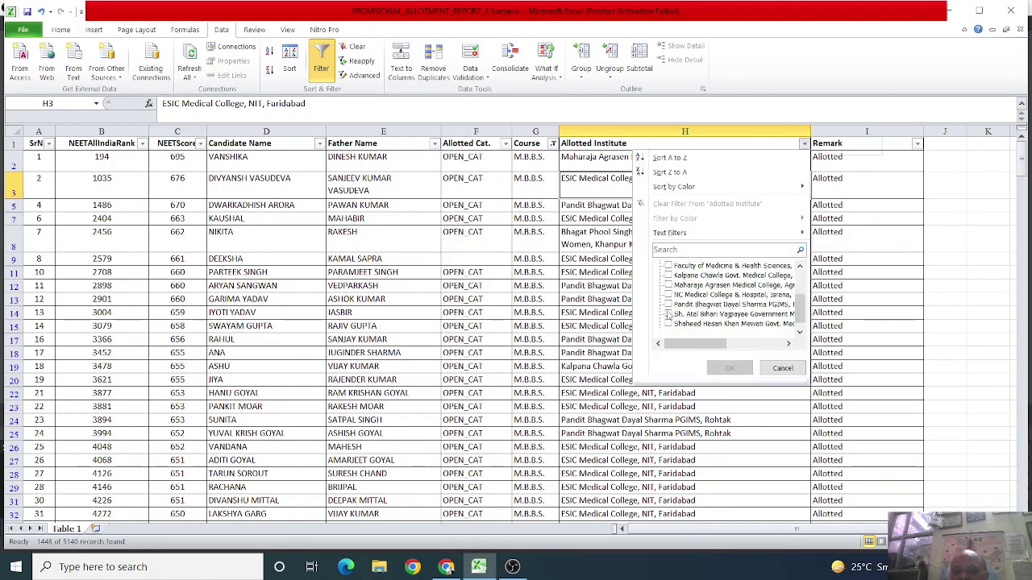
{"action": "left_click", "coordinate": [667, 285]}
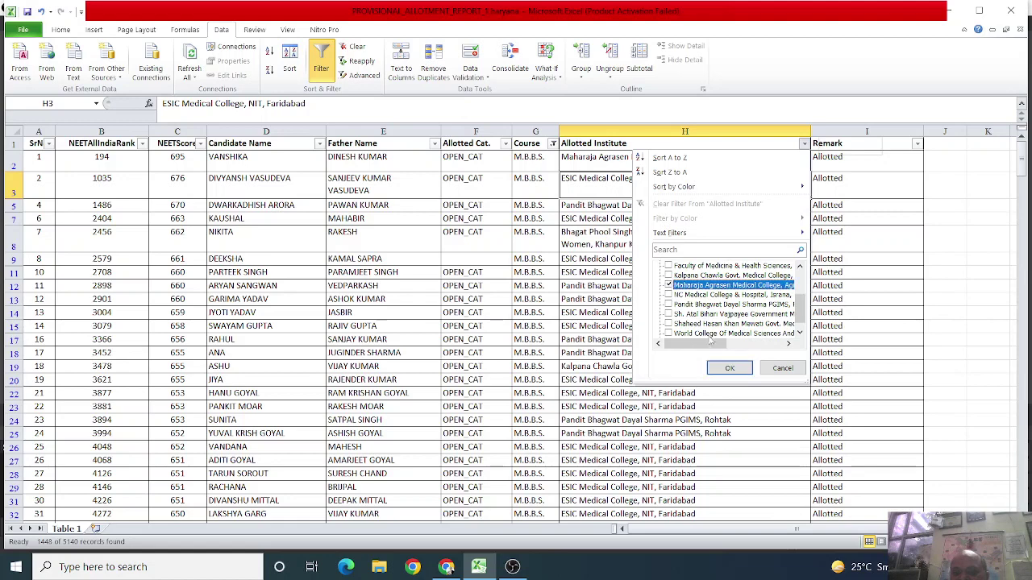
{"action": "left_click", "coordinate": [726, 367]}
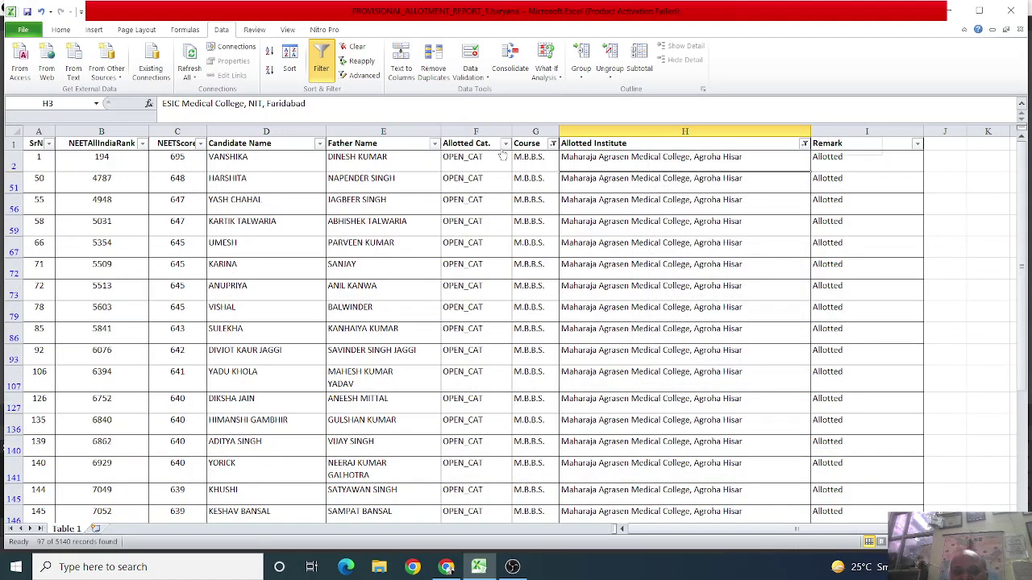
Step: Filter the Allotted Cat. column to OPEN_CAT and check the NEET score of the last listed candidate
{"action": "left_click", "coordinate": [506, 143]}
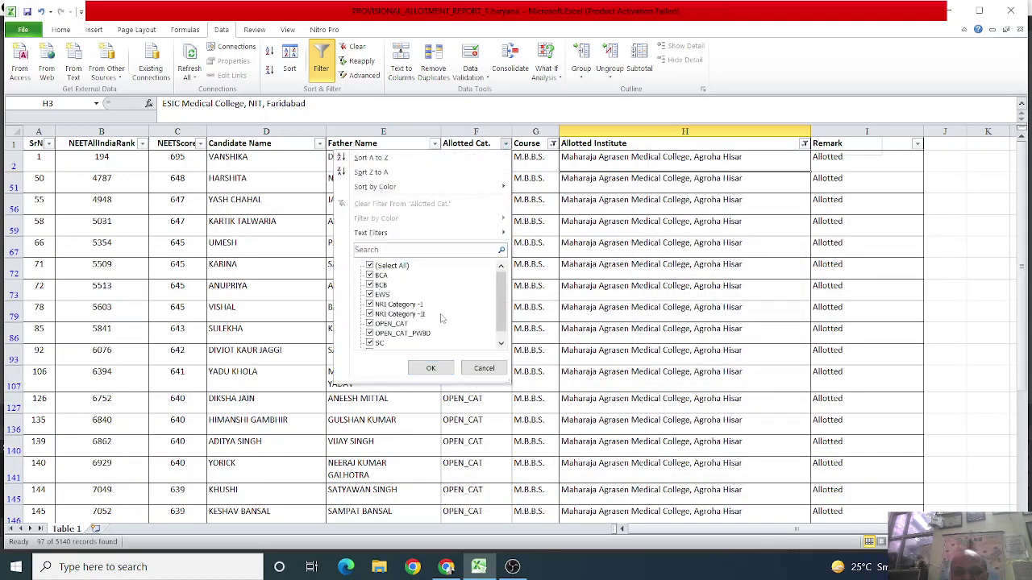
{"action": "left_click", "coordinate": [370, 266]}
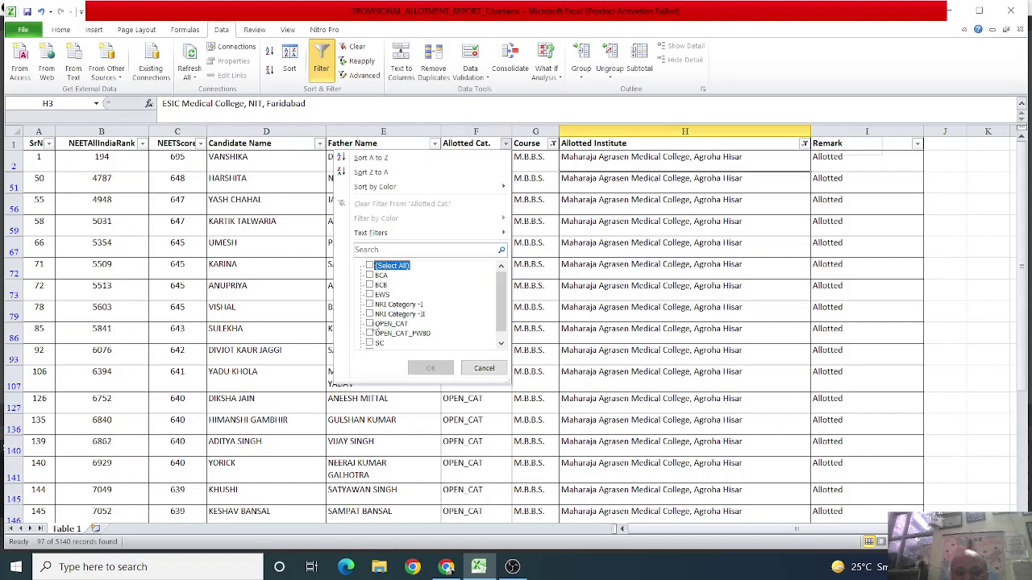
{"action": "left_click", "coordinate": [369, 323]}
{"action": "left_click", "coordinate": [431, 368]}
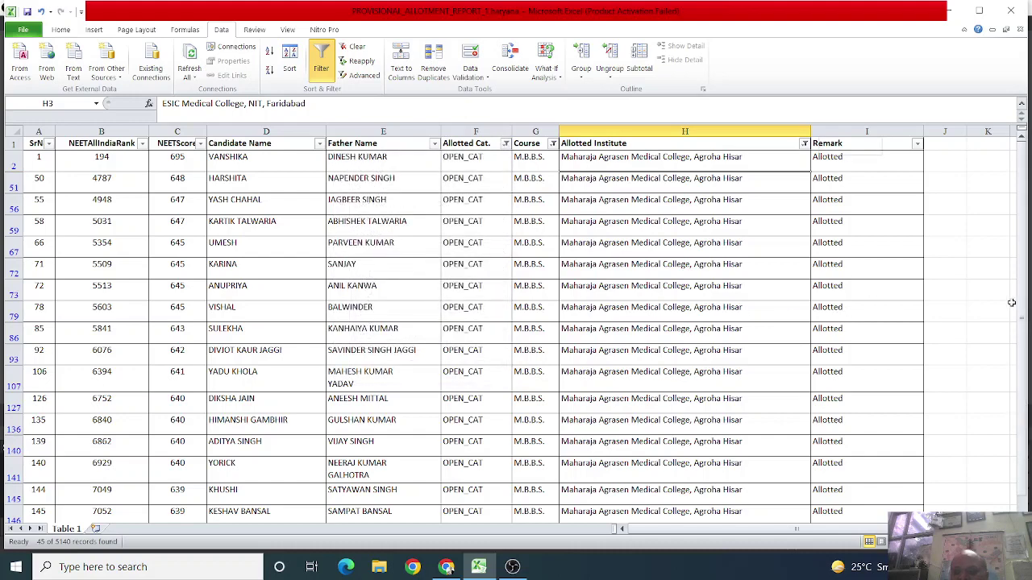
{"action": "scroll", "coordinate": [1021, 320], "scroll_direction": "down", "scroll_amount": 10}
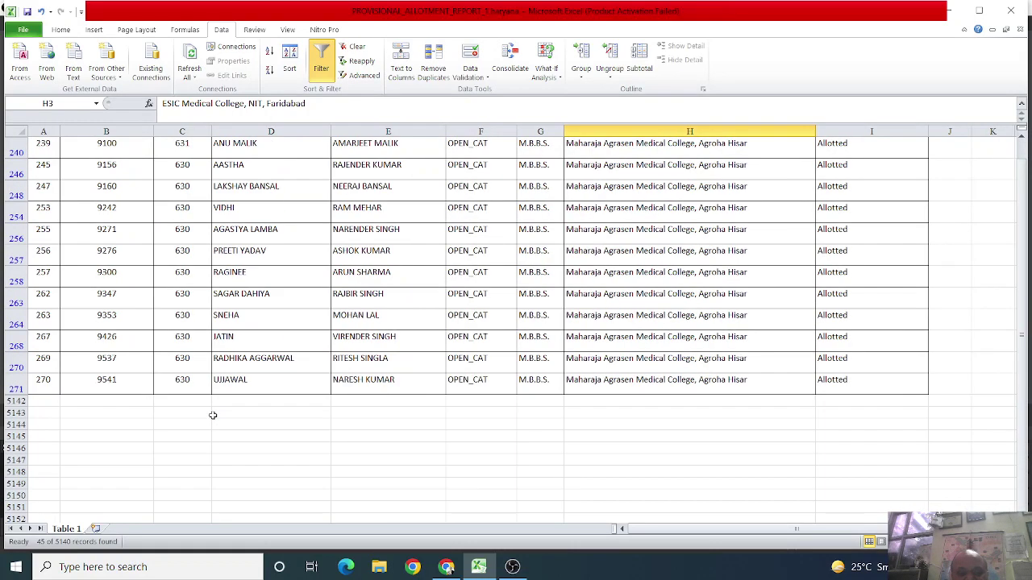
{"action": "left_click", "coordinate": [183, 382]}
Step: Switch the Allotted Cat. filter to SC_DEPRIVED only and check the last listed candidate's NEET score
{"action": "scroll", "coordinate": [510, 331], "scroll_direction": "up", "scroll_amount": 4}
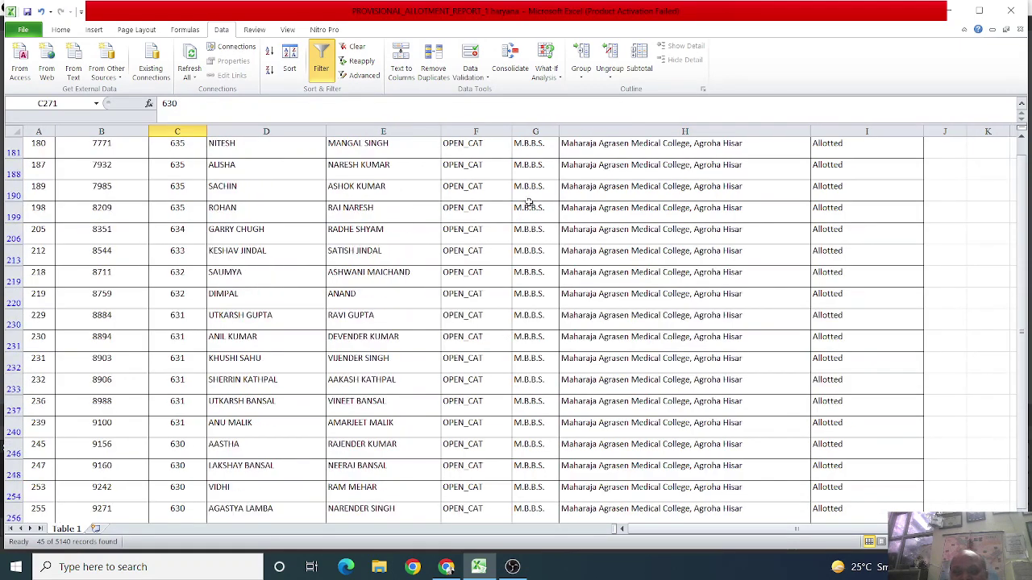
{"action": "scroll", "coordinate": [528, 201], "scroll_direction": "up", "scroll_amount": 9}
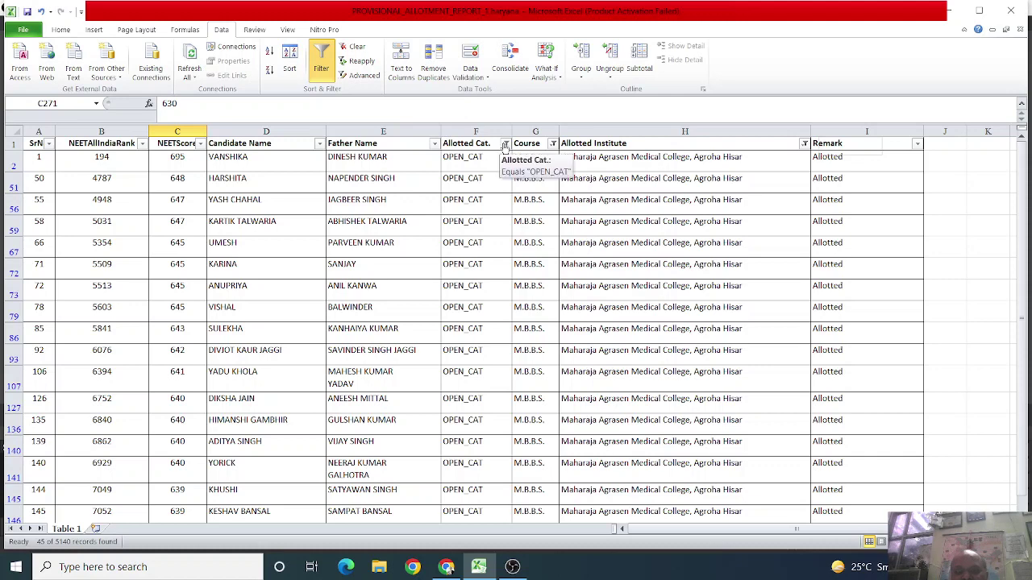
{"action": "left_click", "coordinate": [505, 144]}
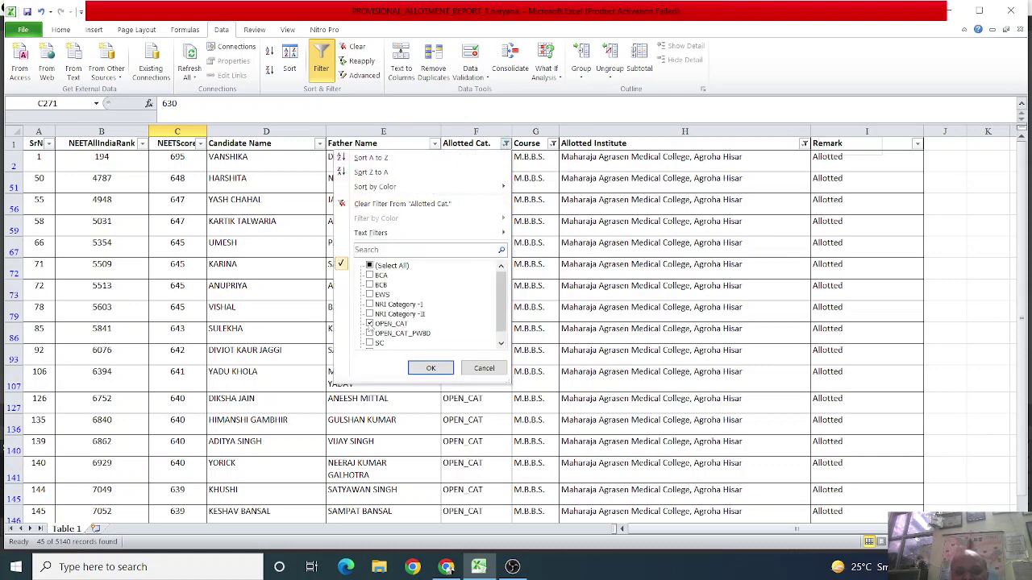
{"action": "left_click", "coordinate": [369, 323]}
{"action": "scroll", "coordinate": [367, 333], "scroll_direction": "down", "scroll_amount": 1}
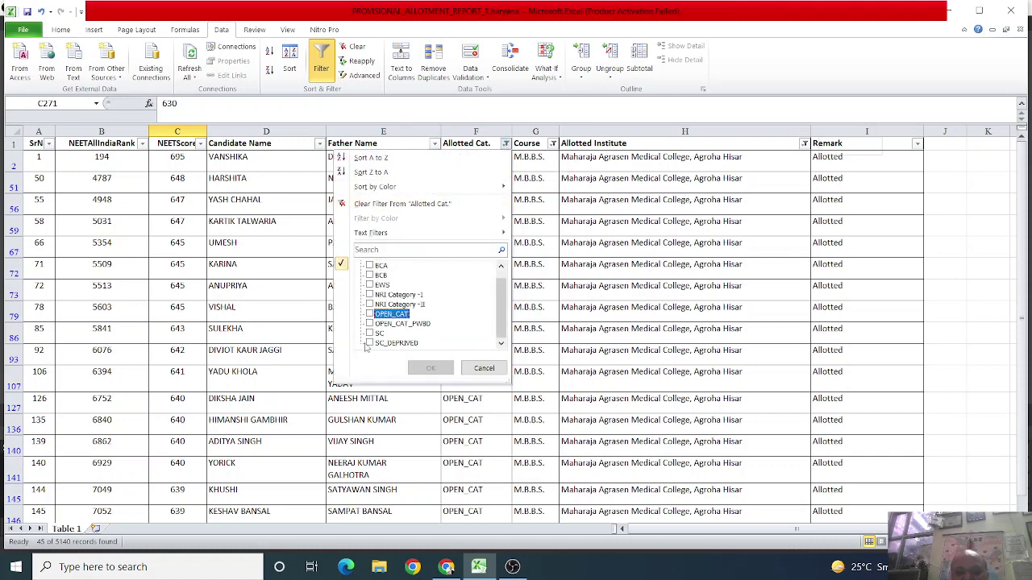
{"action": "left_click", "coordinate": [369, 343]}
{"action": "left_click", "coordinate": [430, 367]}
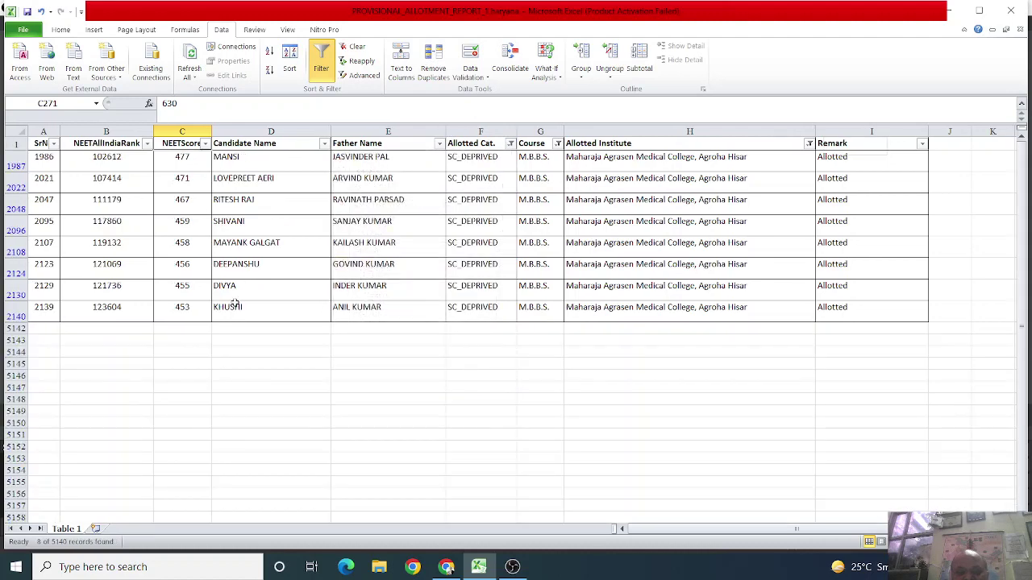
{"action": "left_click", "coordinate": [179, 310]}
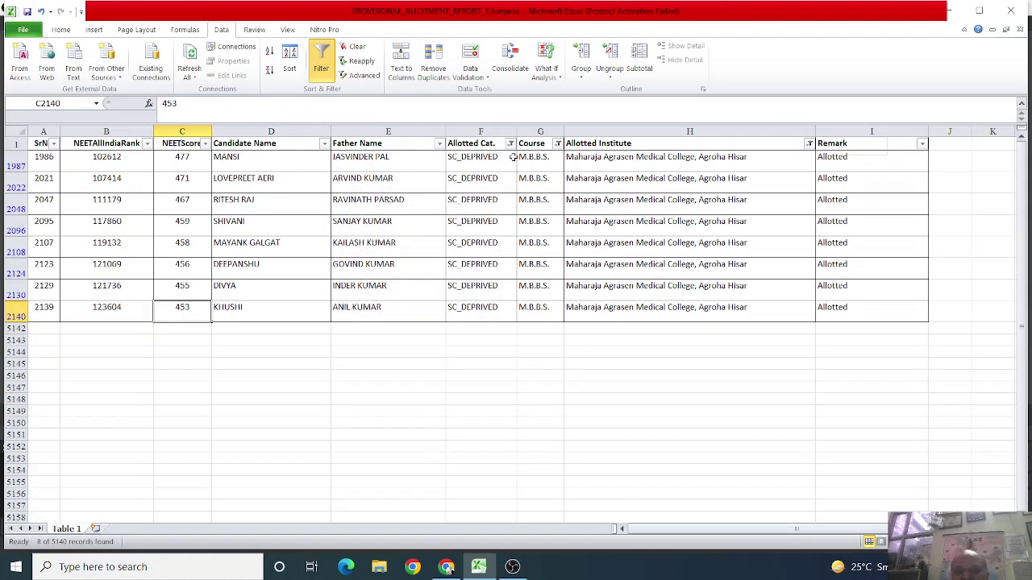
Step: Switch the Allotted Cat. filter to SC only for Maharaja Agrasen Medical College
{"action": "left_click", "coordinate": [506, 143]}
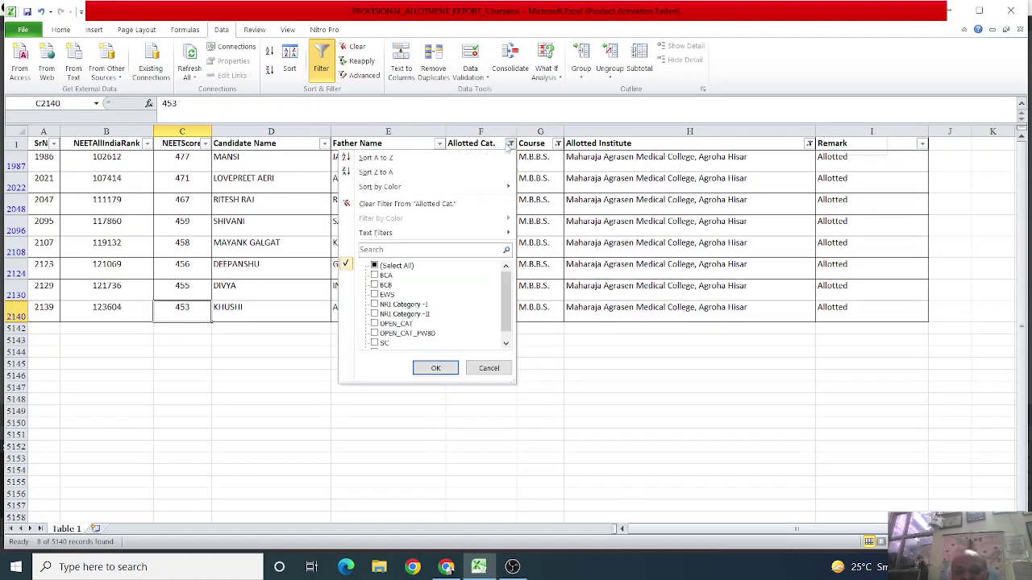
{"action": "left_click", "coordinate": [504, 343]}
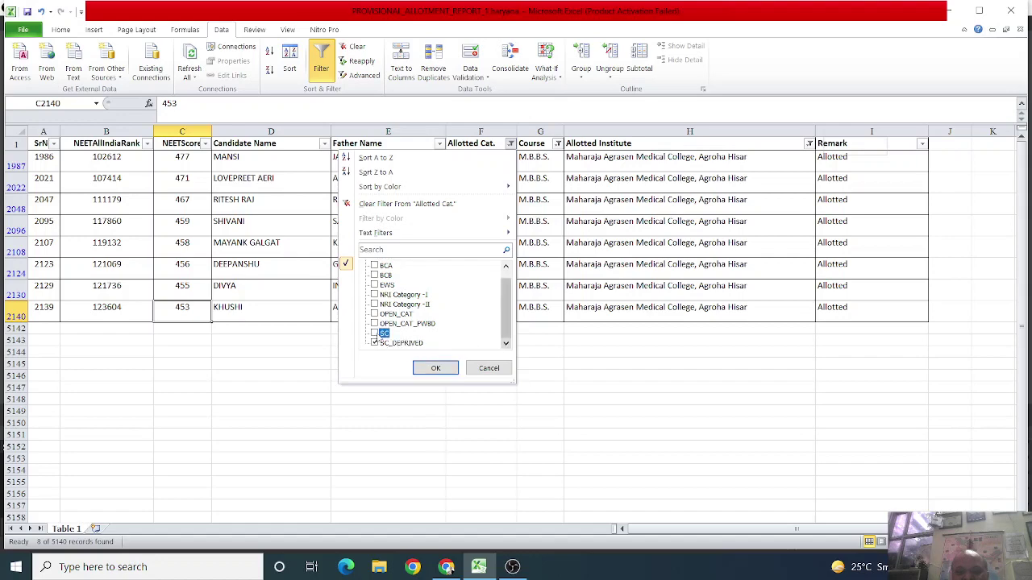
{"action": "left_click", "coordinate": [374, 333]}
{"action": "left_click", "coordinate": [374, 343]}
{"action": "left_click", "coordinate": [435, 367]}
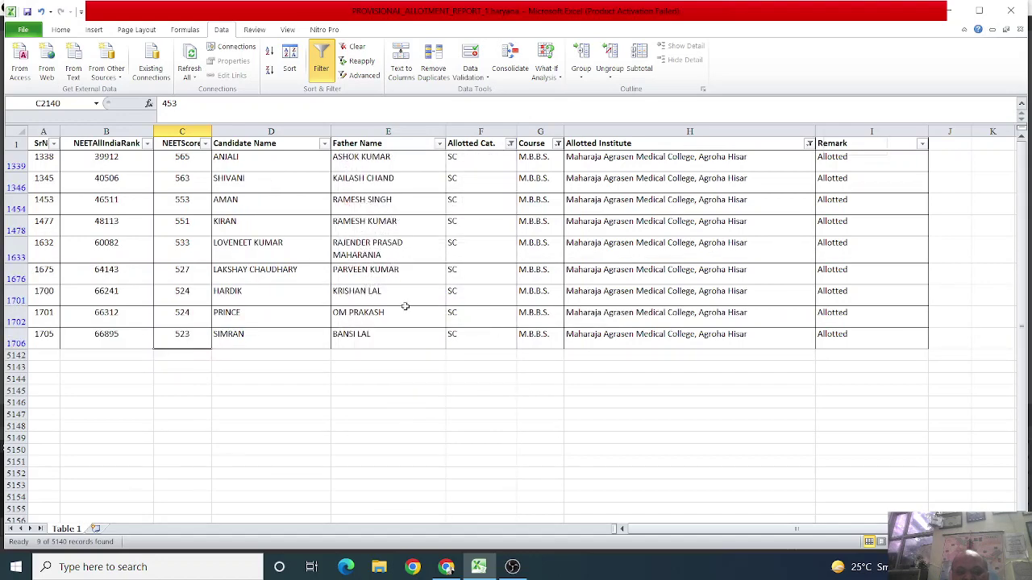
Step: Replace SC with EWS in the Allotted Cat. filter so only EWS allotments are listed
{"action": "left_click", "coordinate": [511, 144]}
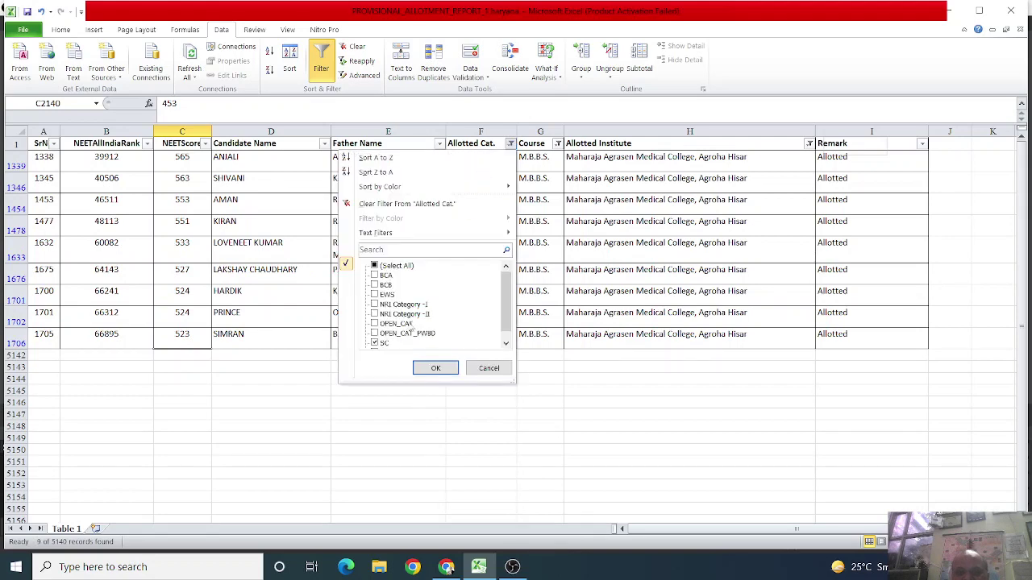
{"action": "left_click", "coordinate": [375, 343]}
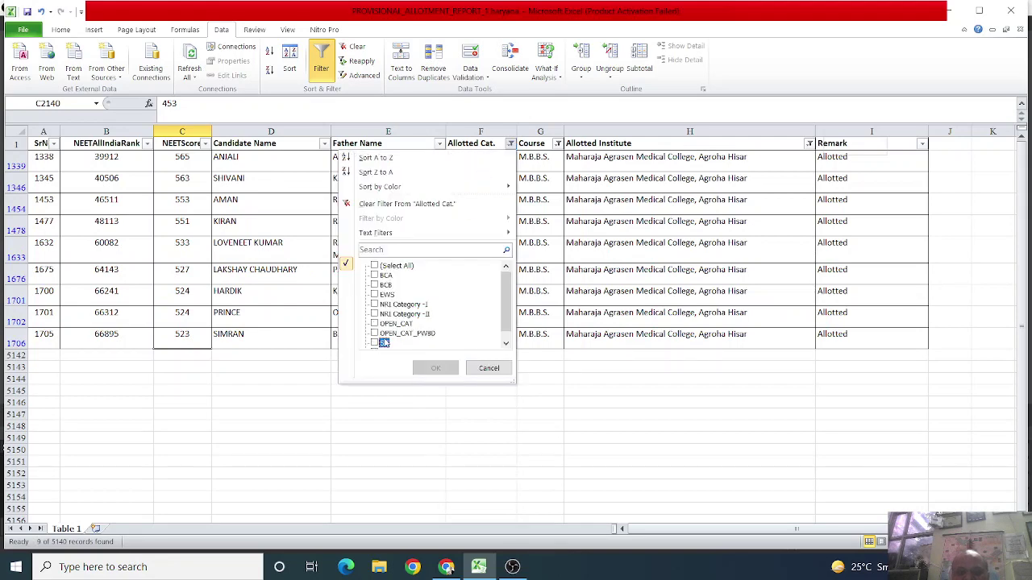
{"action": "scroll", "coordinate": [384, 344], "scroll_direction": "down", "scroll_amount": 1}
{"action": "left_click", "coordinate": [374, 284]}
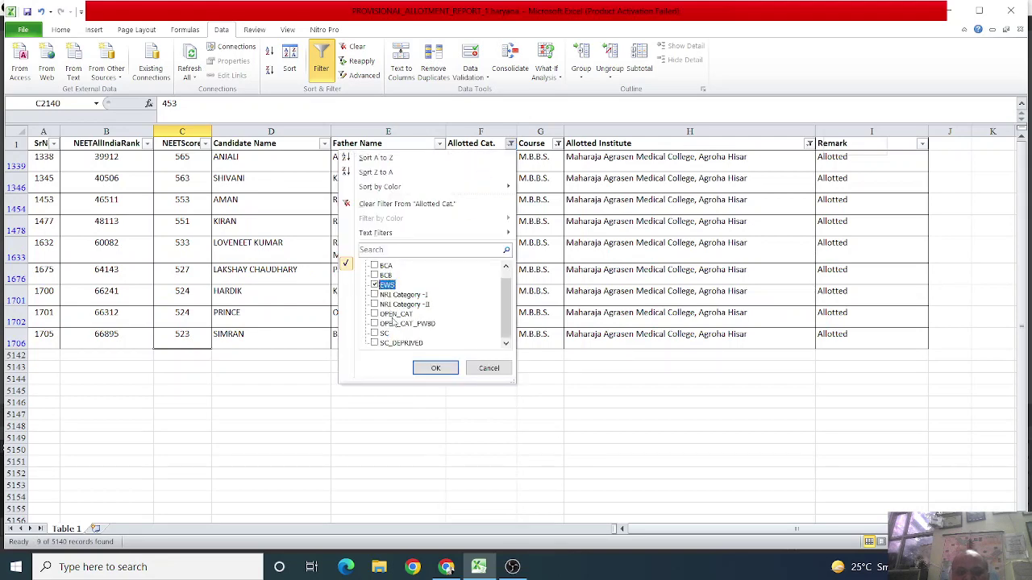
{"action": "left_click", "coordinate": [434, 367]}
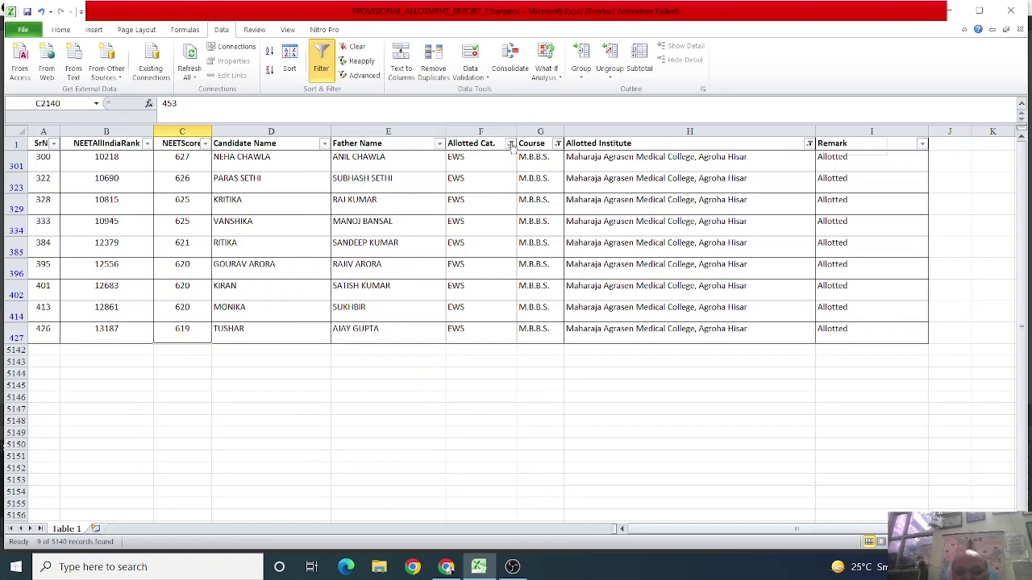
Step: Change the Allotted Cat. filter from EWS to BCA only
{"action": "left_click", "coordinate": [510, 144]}
{"action": "left_click", "coordinate": [375, 294]}
{"action": "scroll", "coordinate": [388, 328], "scroll_direction": "down", "scroll_amount": 1}
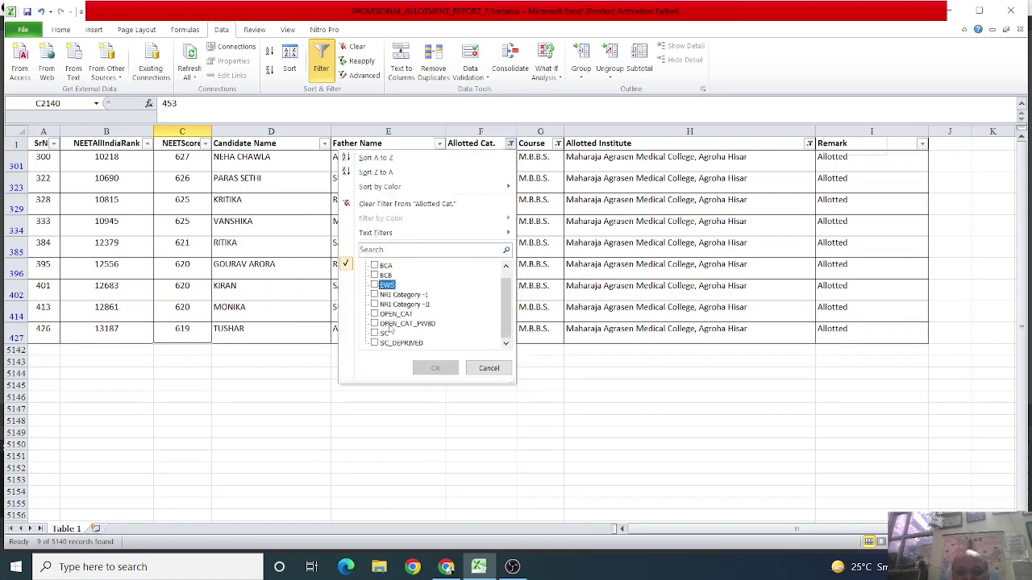
{"action": "left_click", "coordinate": [374, 266]}
{"action": "left_click", "coordinate": [435, 368]}
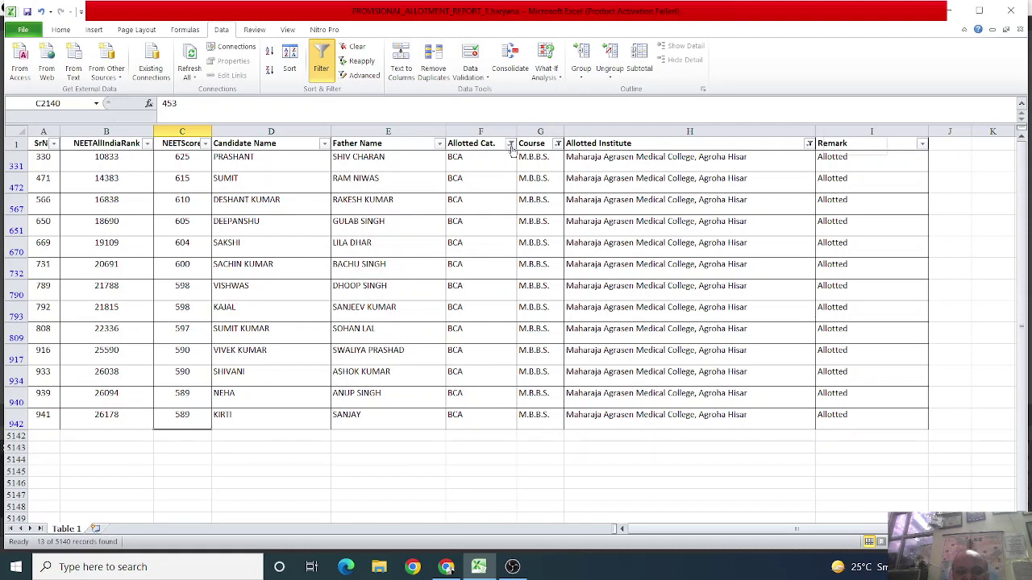
Step: Set the Allotted Cat. filter to BCB only and review the listed candidates' scores
{"action": "left_click", "coordinate": [510, 144]}
{"action": "left_click", "coordinate": [375, 275]}
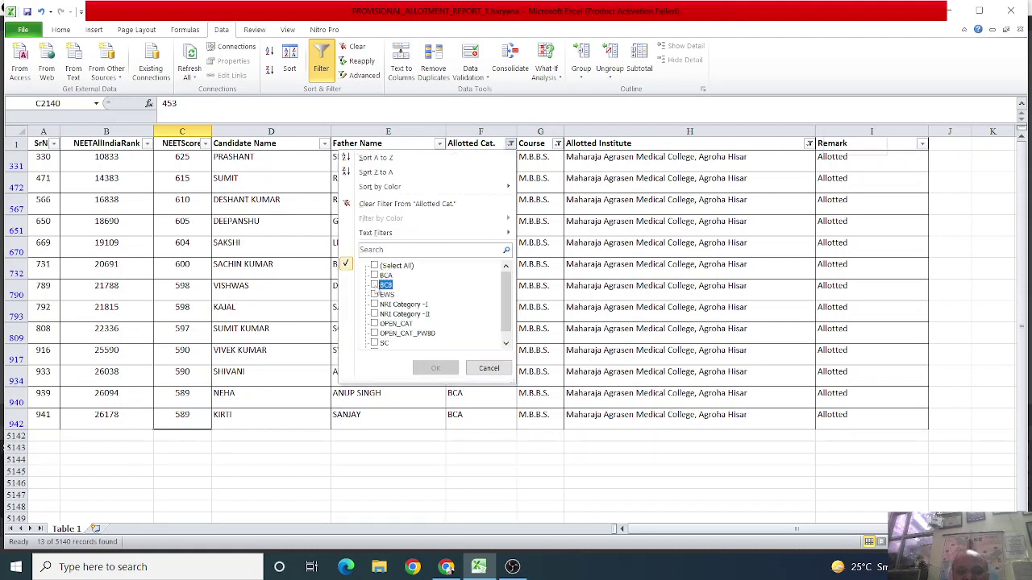
{"action": "left_click", "coordinate": [375, 284]}
{"action": "left_click", "coordinate": [433, 367]}
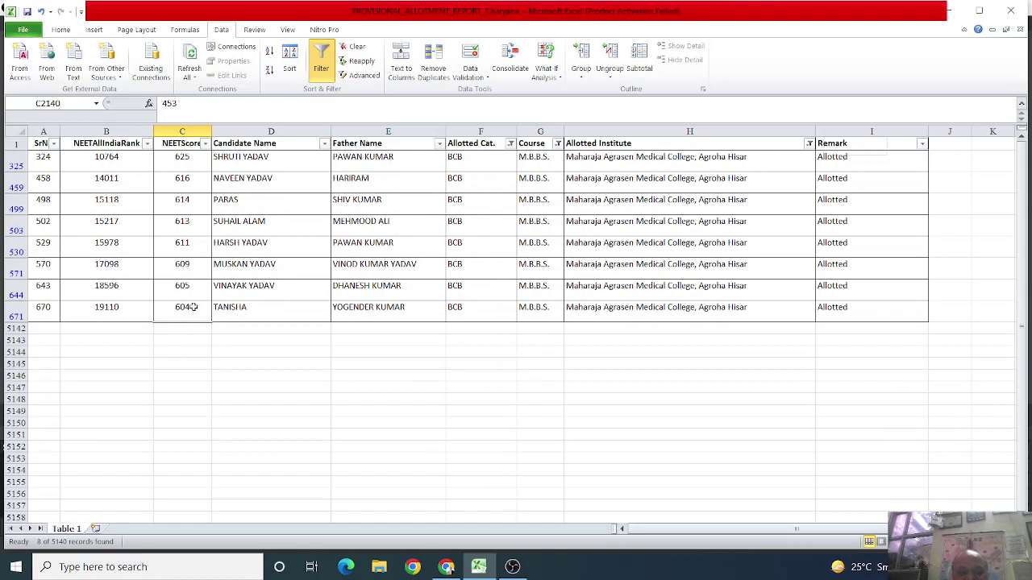
{"action": "left_click", "coordinate": [307, 269]}
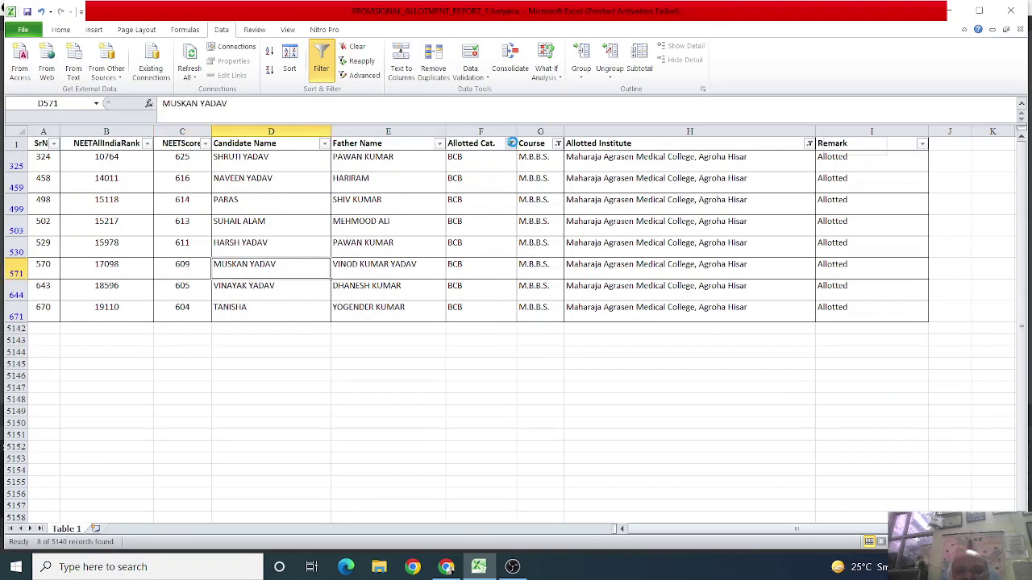
Step: Return the Allotted Cat. filter to BCA only and check the last listed candidate's NEET score
{"action": "left_click", "coordinate": [511, 142]}
{"action": "left_click", "coordinate": [374, 285]}
{"action": "left_click", "coordinate": [374, 275]}
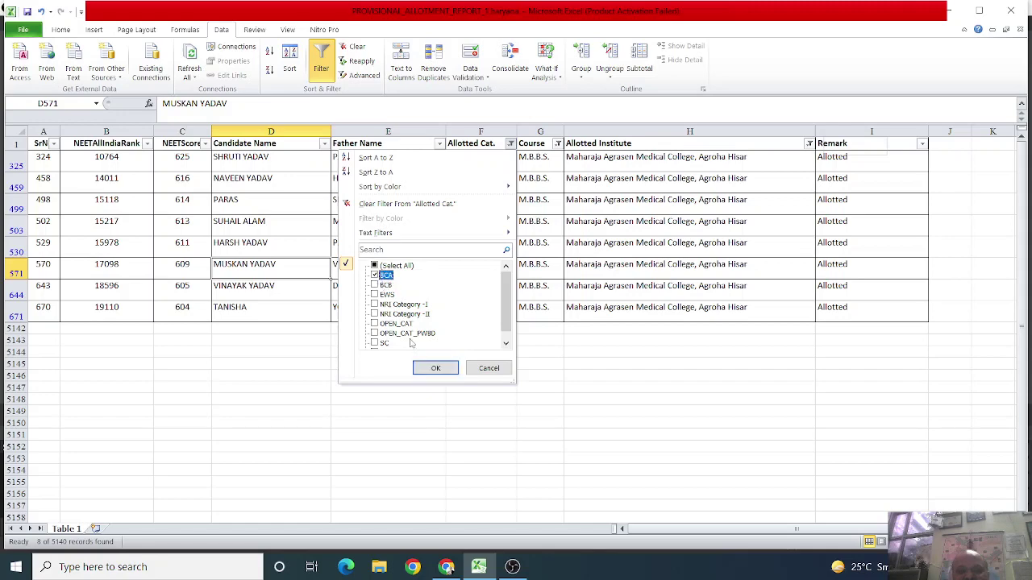
{"action": "left_click", "coordinate": [435, 368]}
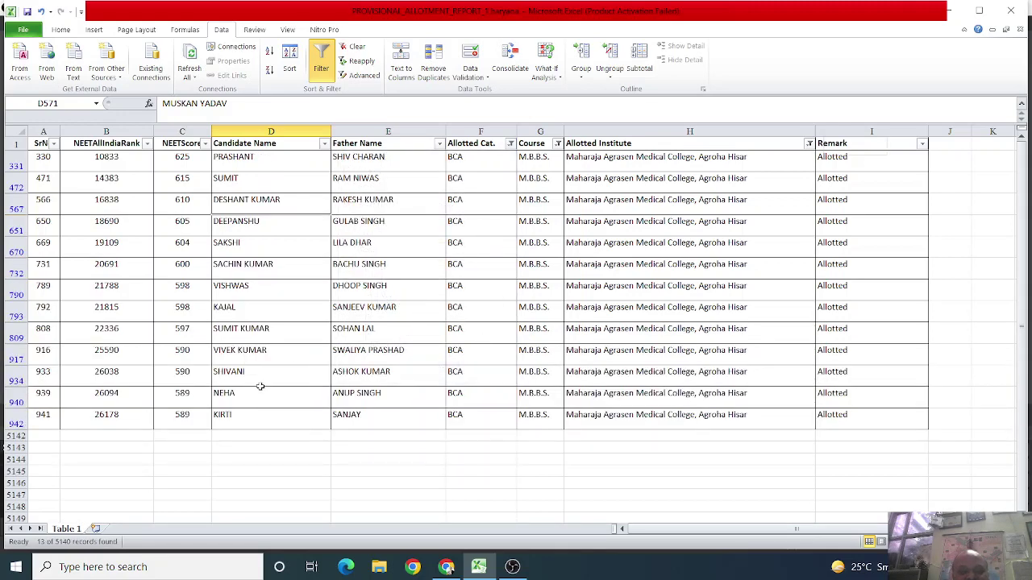
{"action": "left_click", "coordinate": [184, 416]}
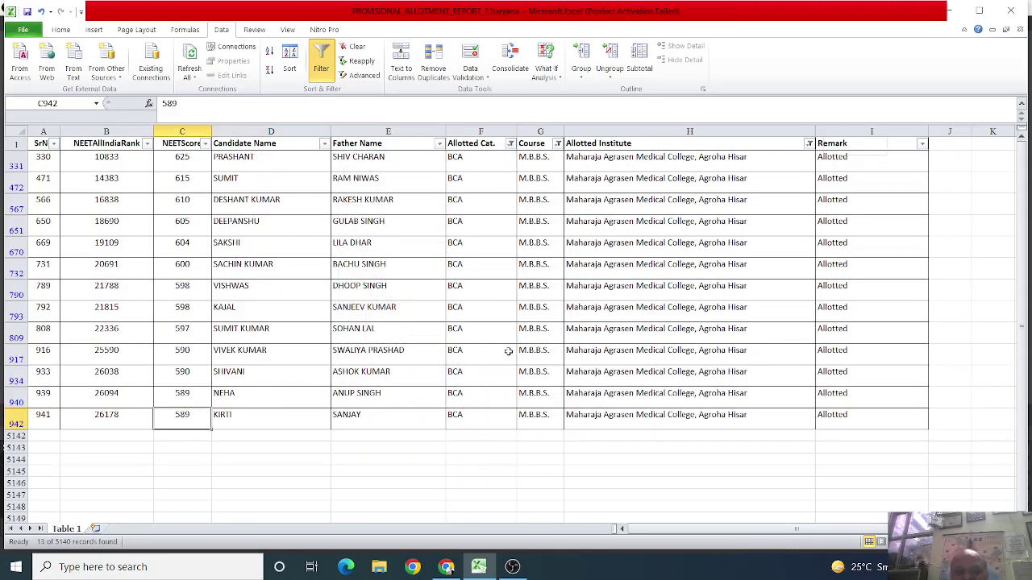
Step: Extend the Allotted Institute filter with Bhagat Phool Singh, ESIC, Kalpana Chawla, Pandit Bhagwat Dayal Sharma PGIMS and Sh. Atal Bihari Vajpayee, keeping Maharaja Agrasen
{"action": "left_click", "coordinate": [645, 227]}
{"action": "left_click", "coordinate": [650, 301]}
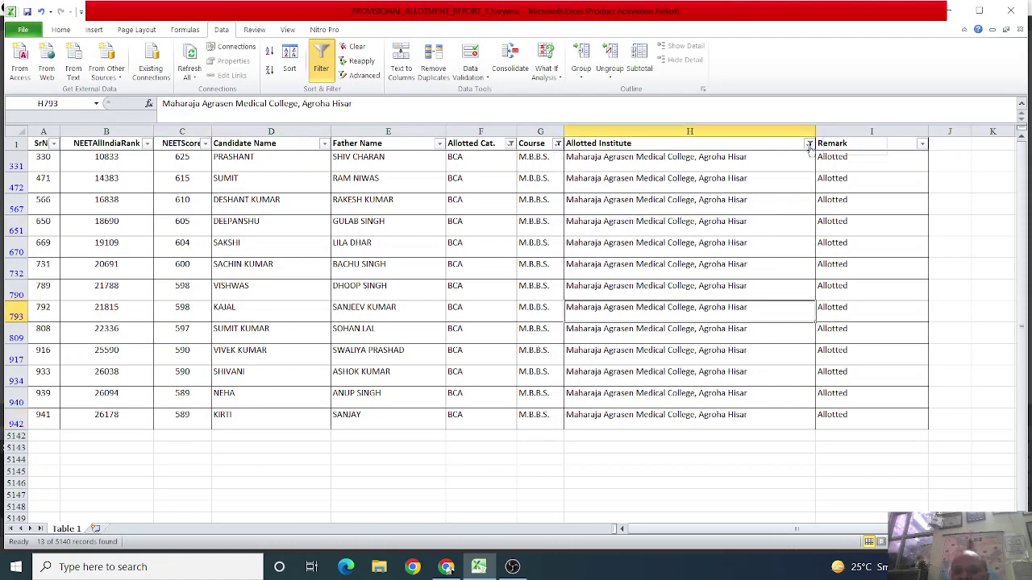
{"action": "left_click", "coordinate": [808, 144]}
{"action": "left_click", "coordinate": [674, 315]}
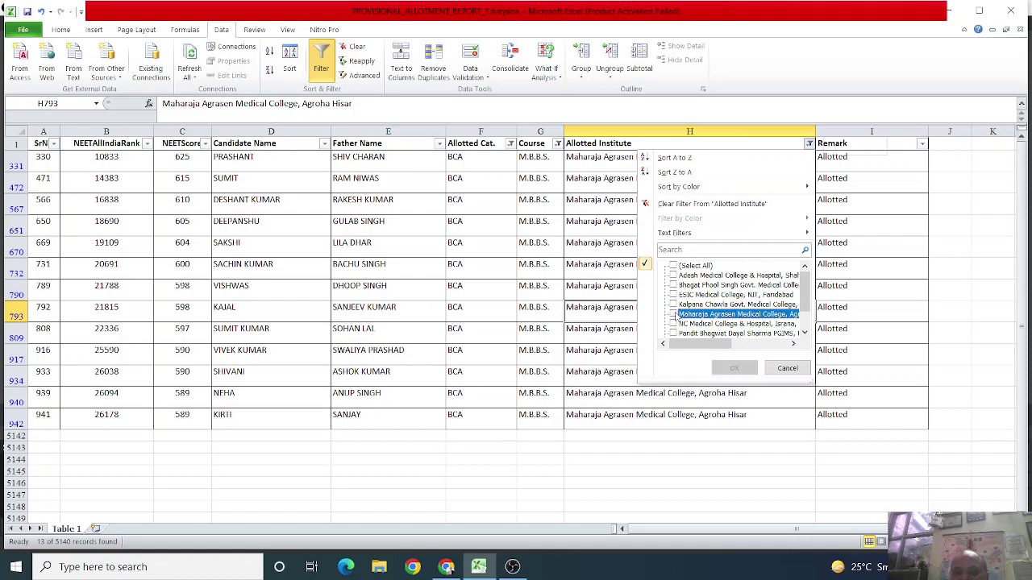
{"action": "left_click", "coordinate": [673, 314]}
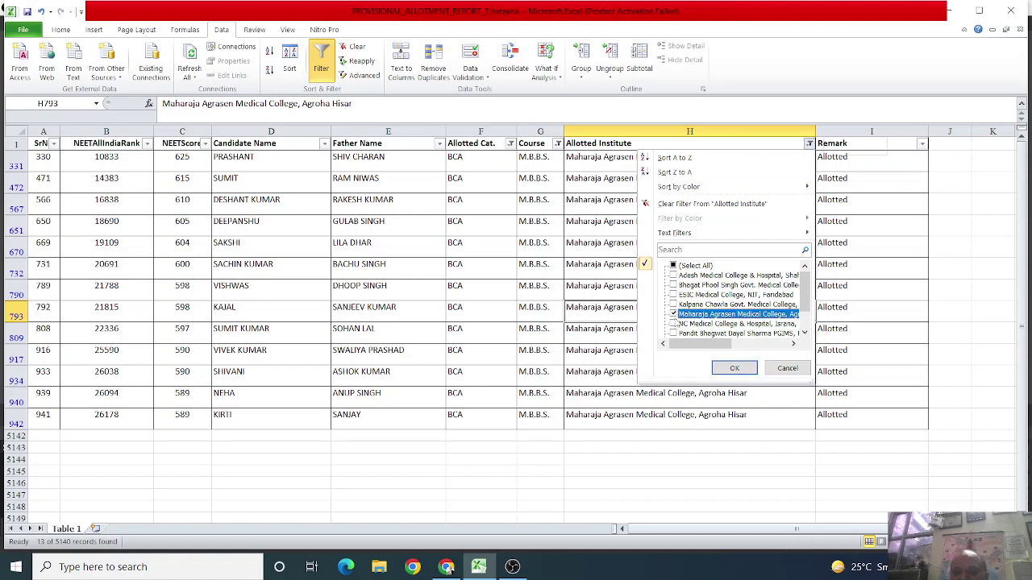
{"action": "left_click", "coordinate": [673, 285]}
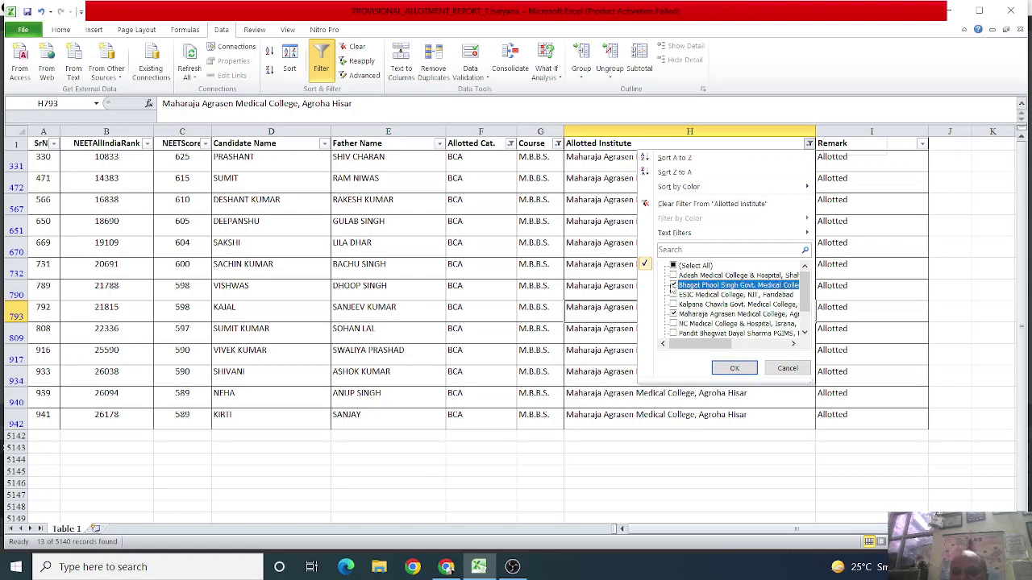
{"action": "left_click", "coordinate": [673, 295]}
{"action": "left_click", "coordinate": [673, 305]}
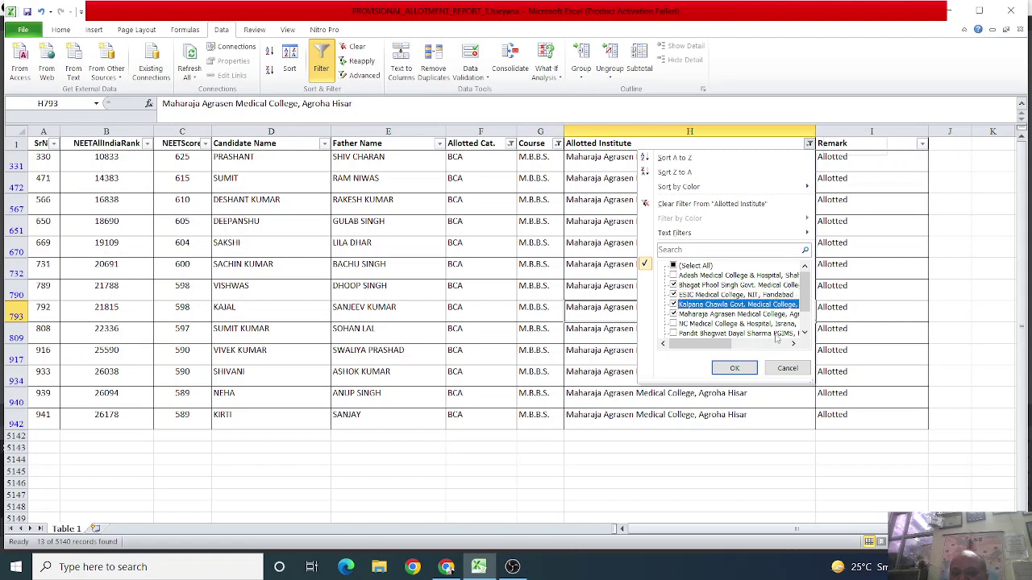
{"action": "left_click", "coordinate": [804, 332]}
{"action": "left_click", "coordinate": [804, 332]}
{"action": "left_click", "coordinate": [673, 314]}
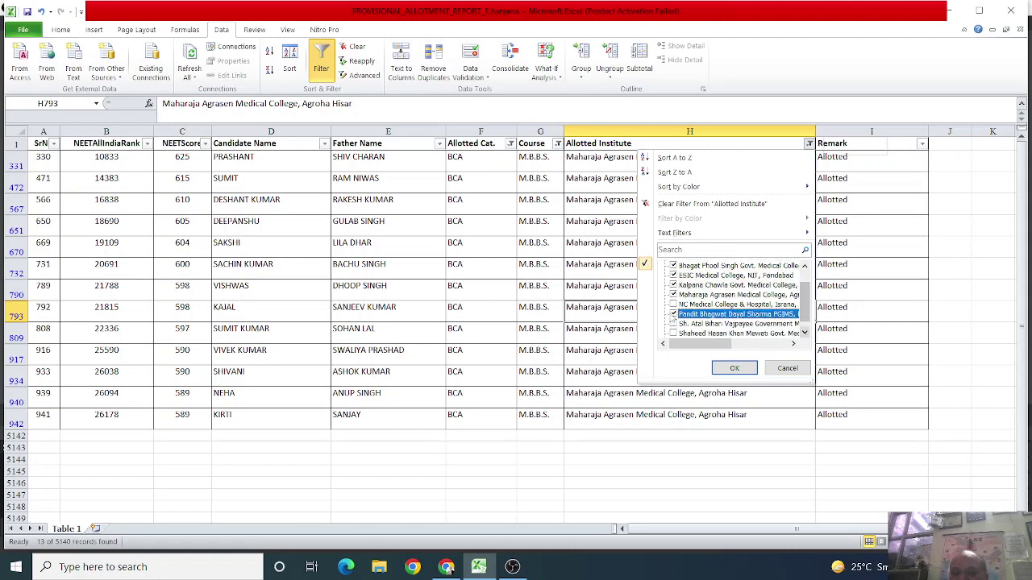
{"action": "left_click", "coordinate": [673, 323]}
{"action": "left_click", "coordinate": [735, 367]}
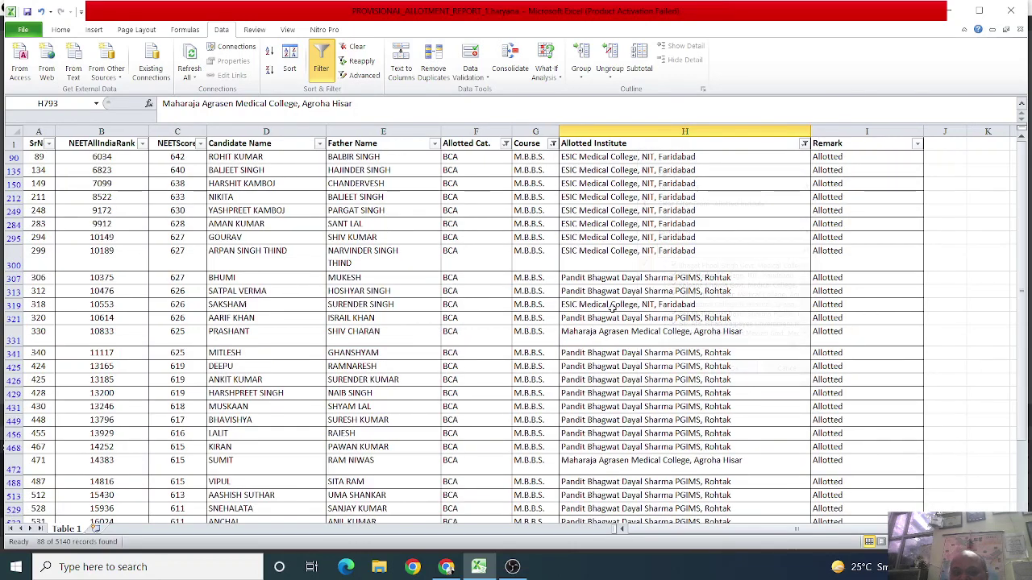
Step: Review the BCA allotments across the selected colleges, and switch the Allotted Cat. filter to OPEN_CAT only
{"action": "left_click", "coordinate": [506, 144]}
{"action": "key", "text": "Escape"}
{"action": "scroll", "coordinate": [610, 255], "scroll_direction": "down", "scroll_amount": 9}
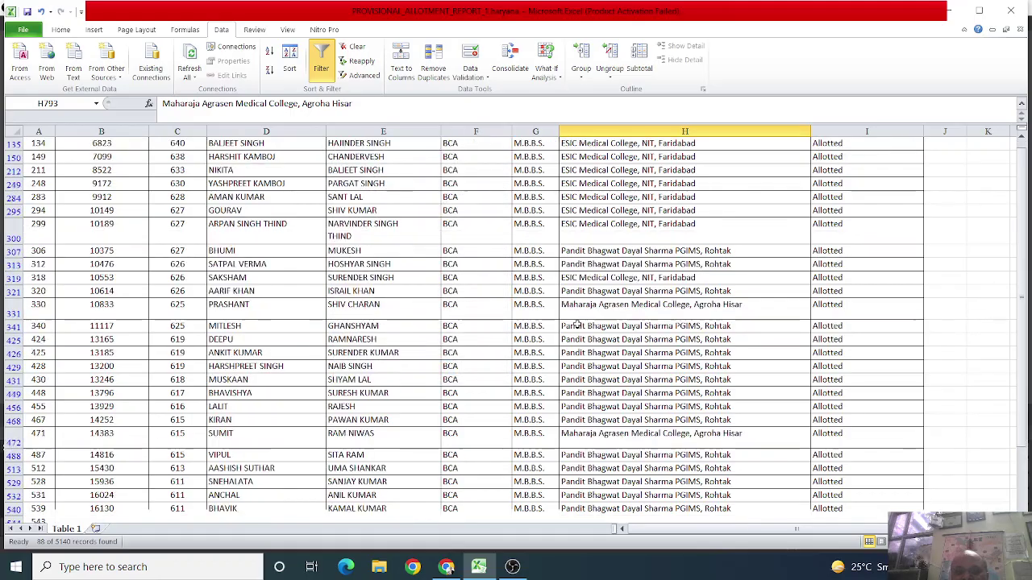
{"action": "scroll", "coordinate": [563, 314], "scroll_direction": "down", "scroll_amount": 10}
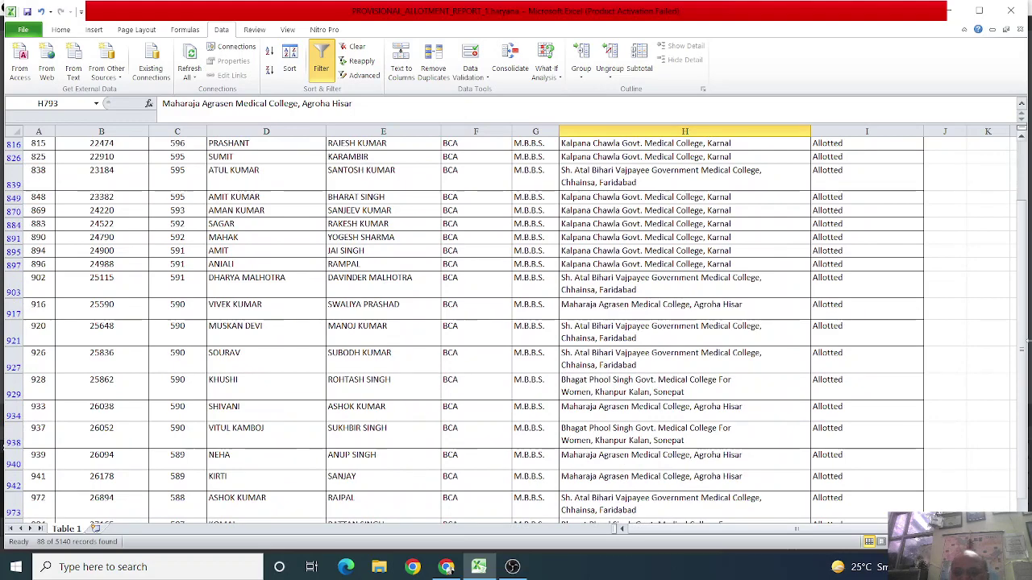
{"action": "left_click_drag", "start_coordinate": [1020, 355], "coordinate": [1020, 201]}
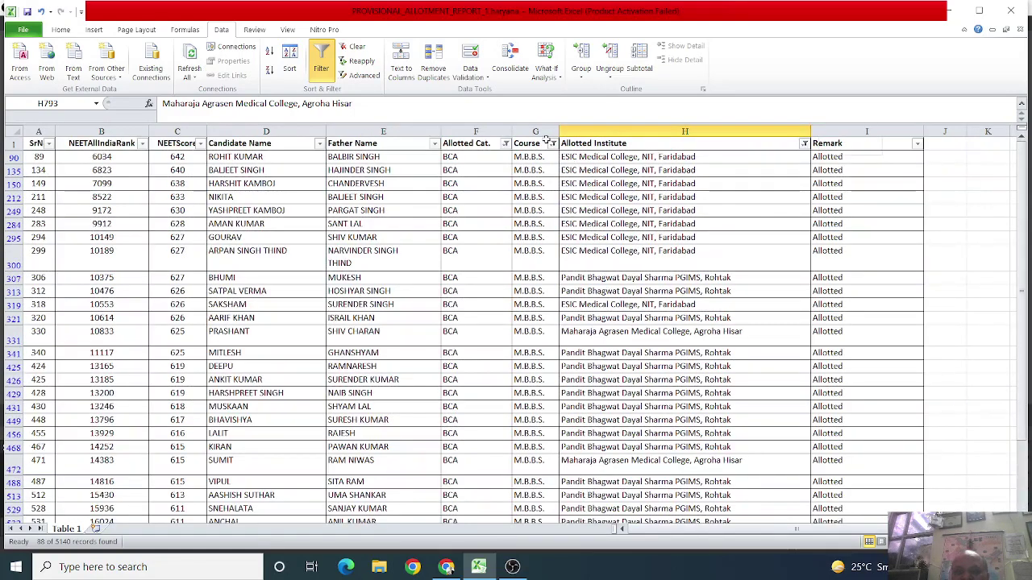
{"action": "left_click", "coordinate": [505, 142]}
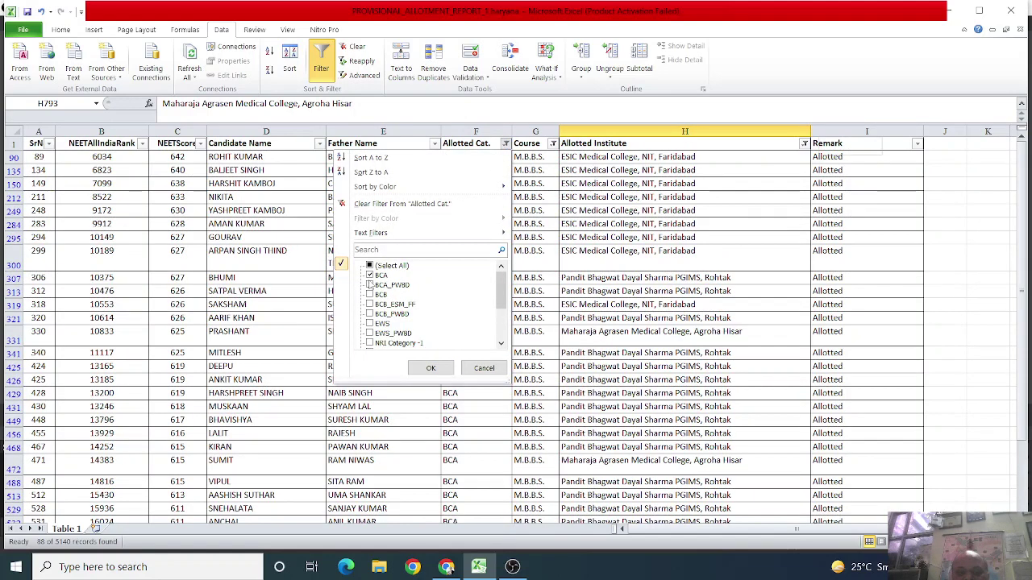
{"action": "left_click", "coordinate": [369, 275]}
{"action": "scroll", "coordinate": [379, 298], "scroll_direction": "down", "scroll_amount": 2}
{"action": "left_click", "coordinate": [370, 313]}
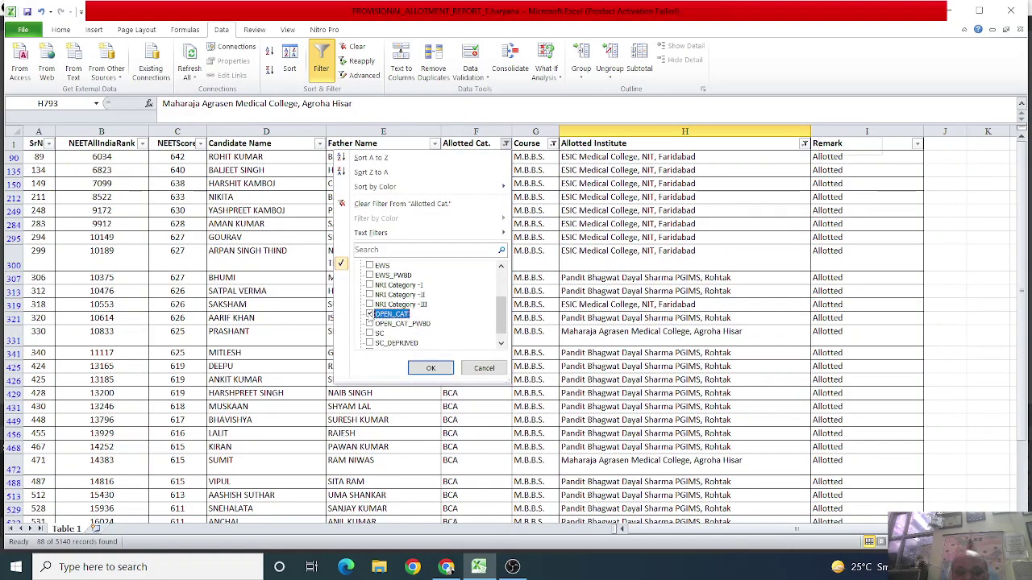
{"action": "left_click", "coordinate": [427, 368]}
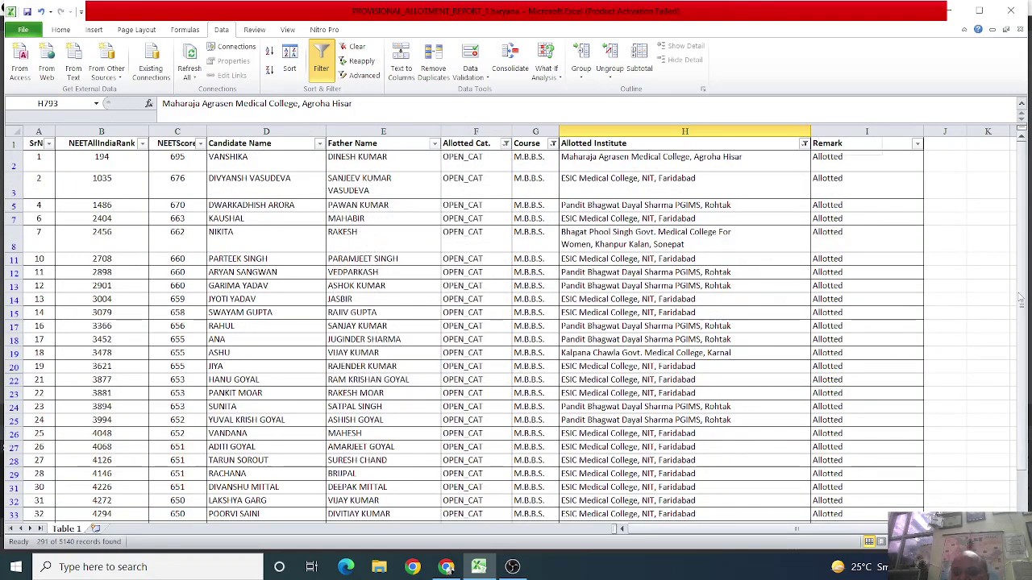
Step: Check the NEET score and allotted institute of the last candidate in the OPEN_CAT list
{"action": "left_click_drag", "start_coordinate": [1020, 298], "coordinate": [1021, 305]}
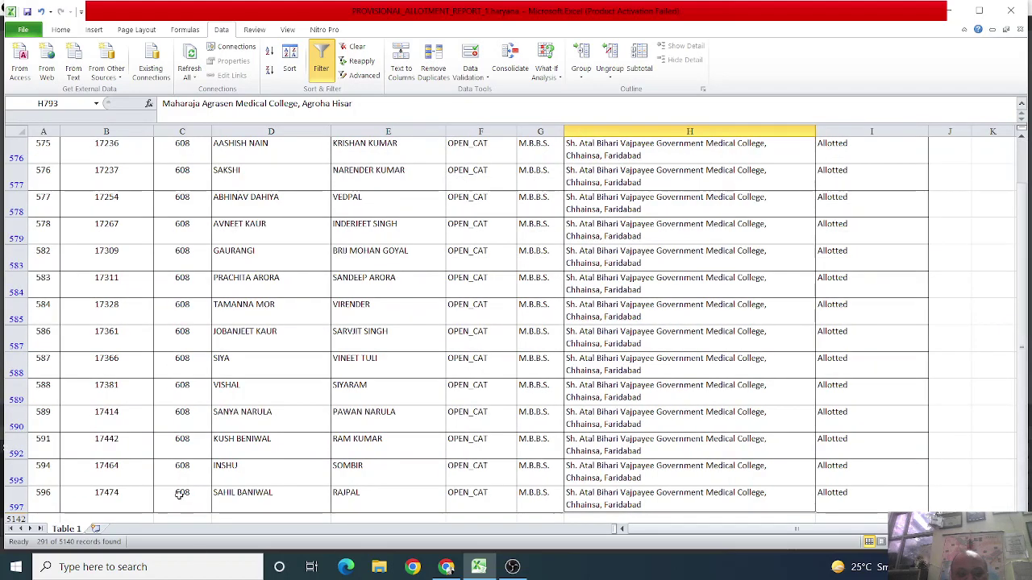
{"action": "left_click", "coordinate": [180, 494]}
{"action": "left_click", "coordinate": [636, 499]}
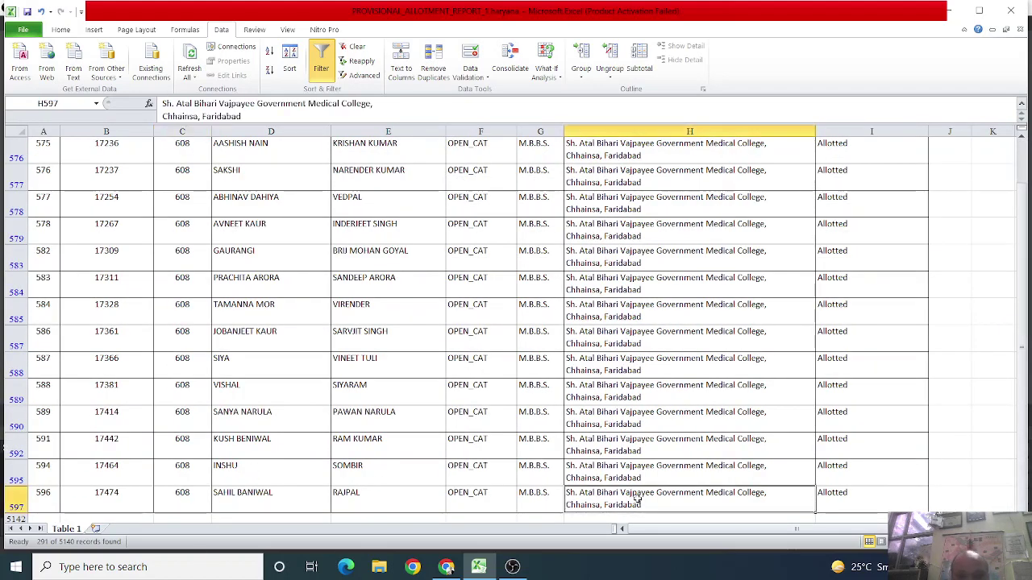
Step: Examine the OPEN_CAT rows further up the list to compare the NEET scores at which each college's allotments end
{"action": "scroll", "coordinate": [698, 362], "scroll_direction": "up", "scroll_amount": 10}
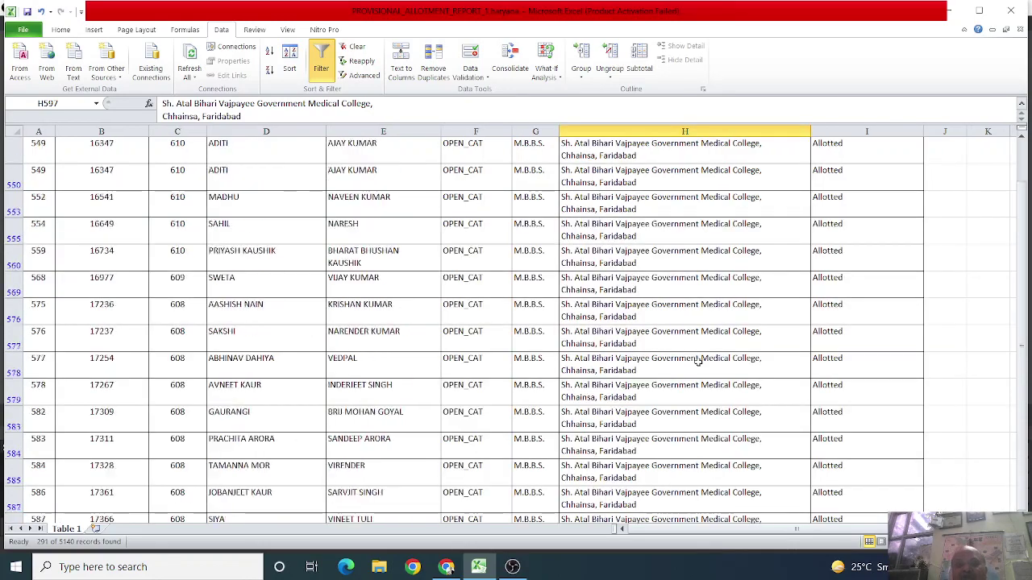
{"action": "scroll", "coordinate": [698, 362], "scroll_direction": "up", "scroll_amount": 20}
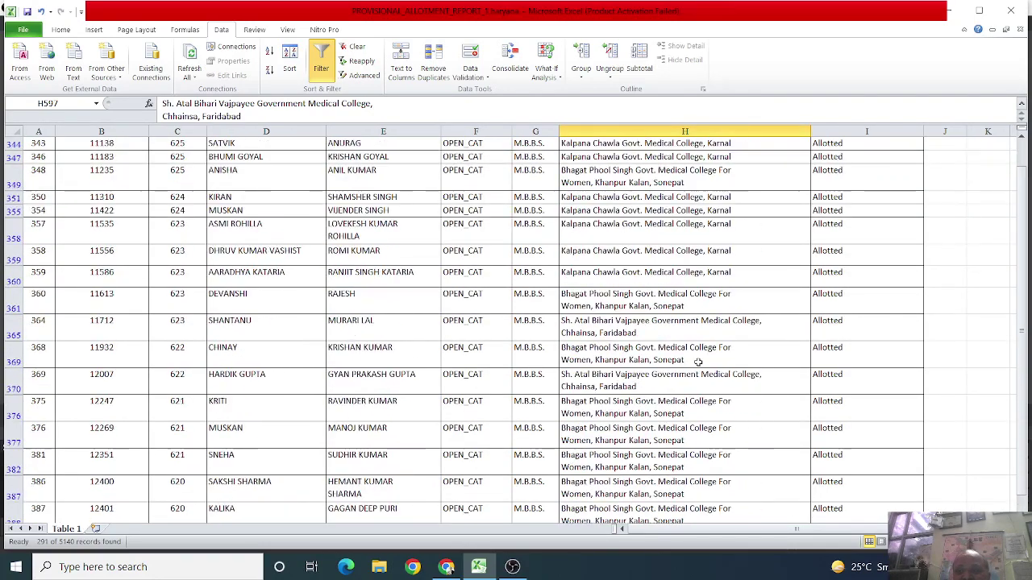
{"action": "scroll", "coordinate": [698, 362], "scroll_direction": "up", "scroll_amount": 7}
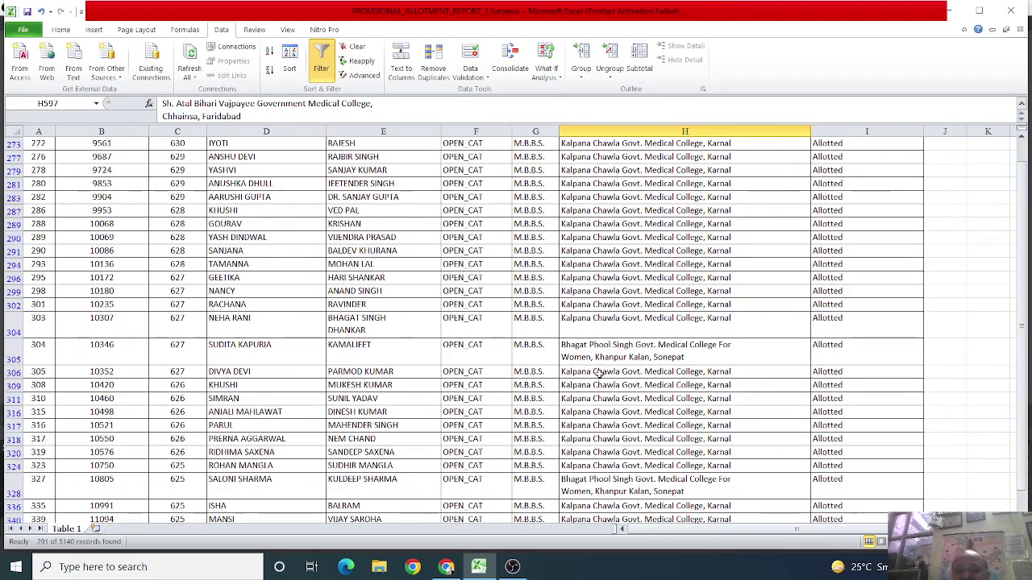
{"action": "scroll", "coordinate": [475, 345], "scroll_direction": "up", "scroll_amount": 15}
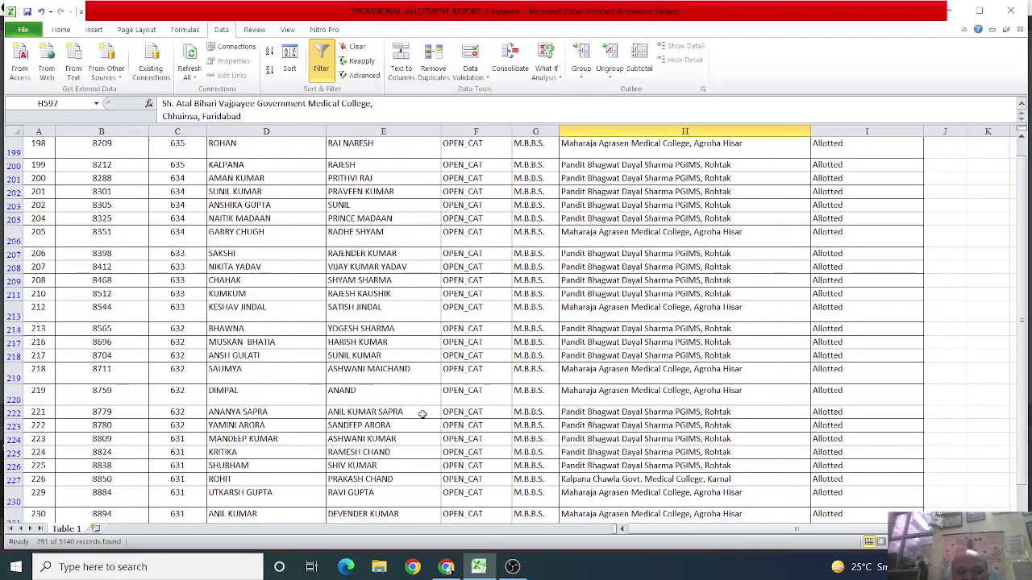
{"action": "left_click_drag", "start_coordinate": [644, 204], "coordinate": [645, 325]}
{"action": "scroll", "coordinate": [618, 341], "scroll_direction": "down", "scroll_amount": 9}
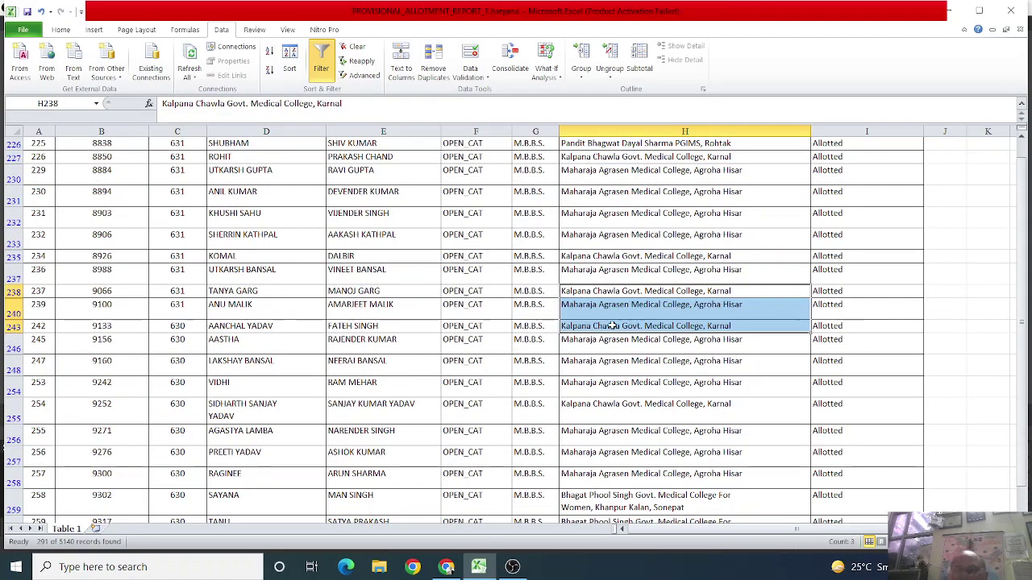
Step: Examine the remaining OPEN_CAT rows down to the end of the list to compare the NEET scores at which each college's allotments close
{"action": "left_click", "coordinate": [640, 442]}
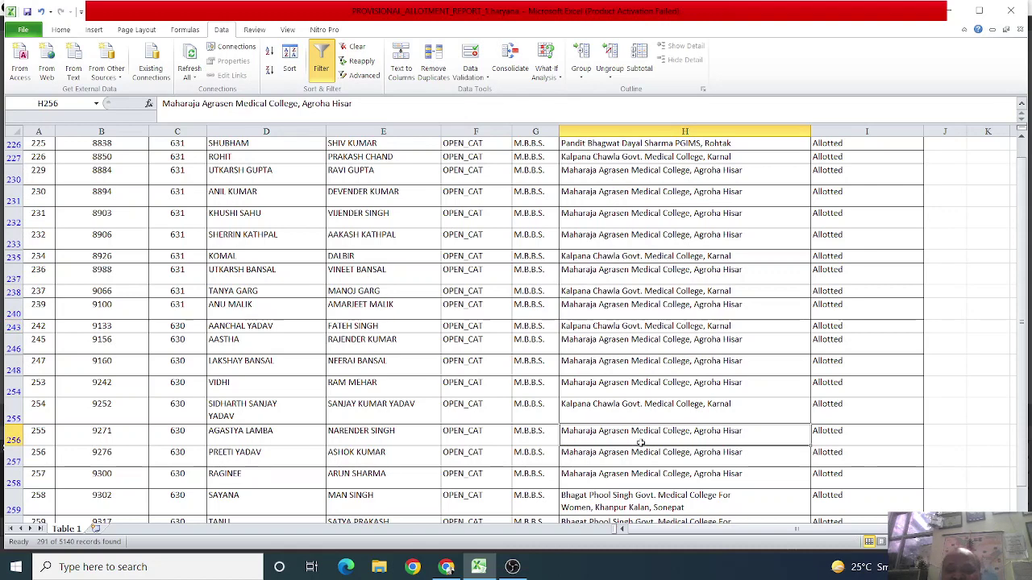
{"action": "scroll", "coordinate": [720, 338], "scroll_direction": "down", "scroll_amount": 13}
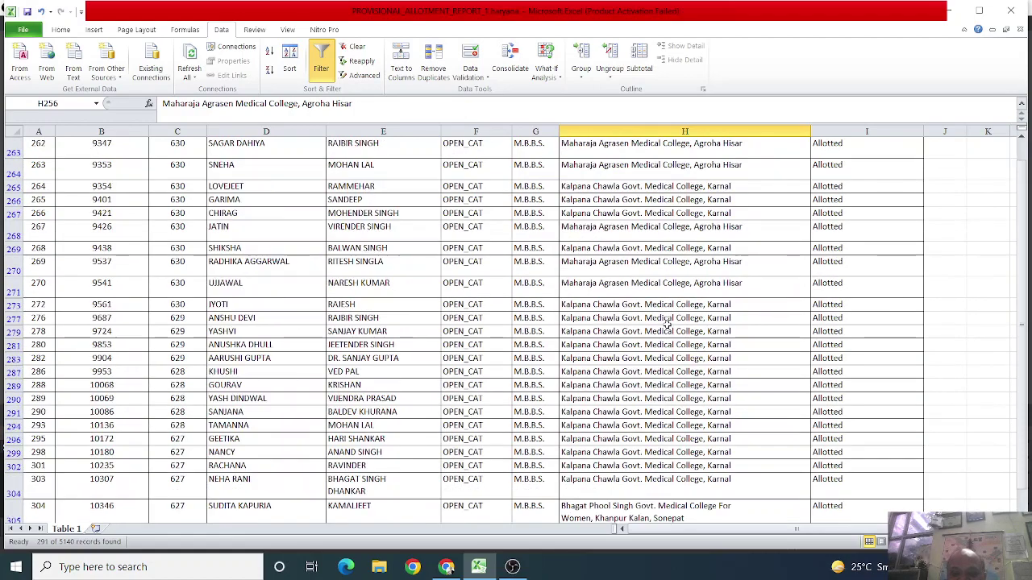
{"action": "scroll", "coordinate": [666, 325], "scroll_direction": "down", "scroll_amount": 10}
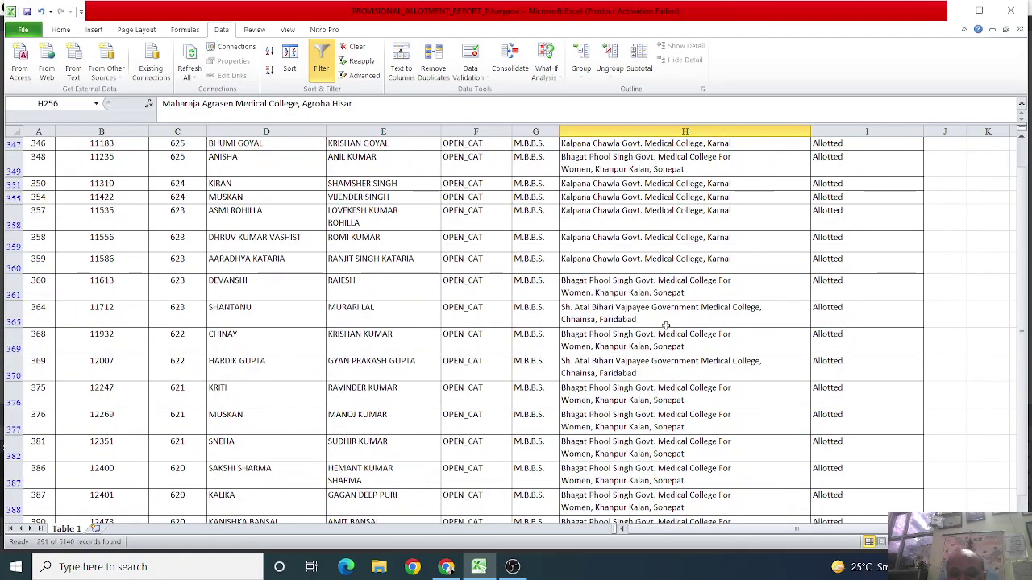
{"action": "scroll", "coordinate": [666, 325], "scroll_direction": "down", "scroll_amount": 2}
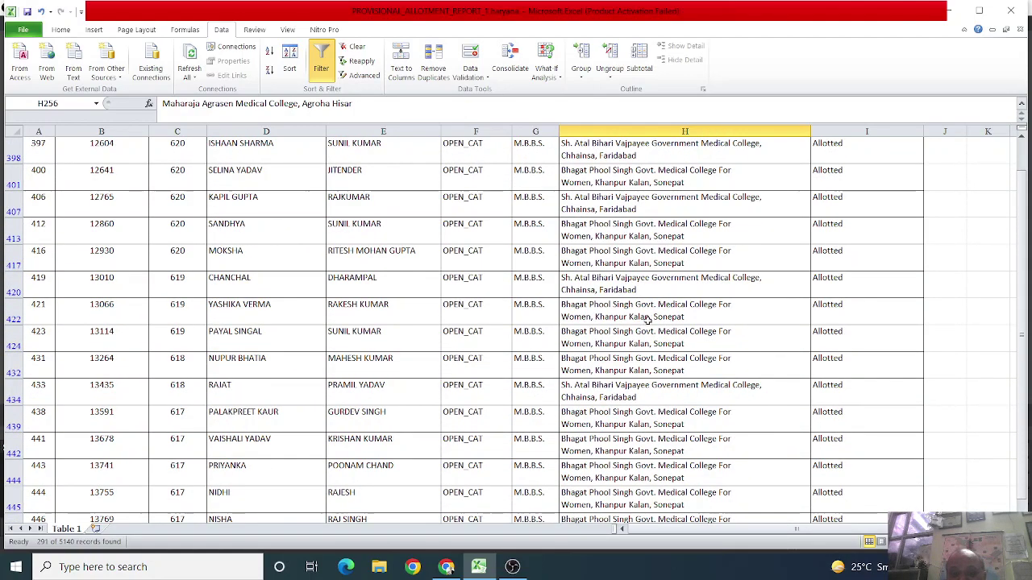
{"action": "scroll", "coordinate": [647, 320], "scroll_direction": "down", "scroll_amount": 3}
{"action": "scroll", "coordinate": [652, 322], "scroll_direction": "down", "scroll_amount": 2}
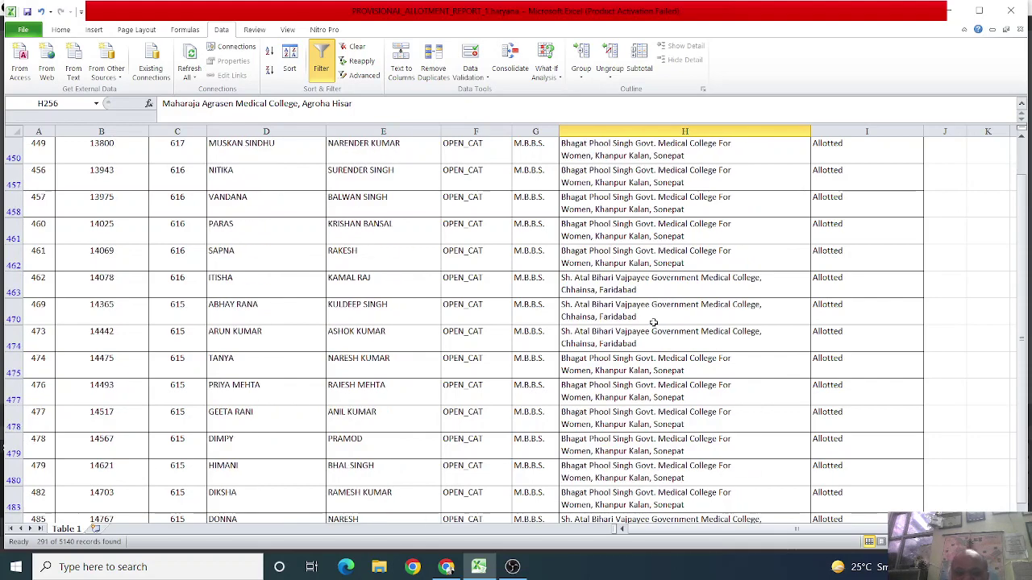
{"action": "scroll", "coordinate": [652, 323], "scroll_direction": "down", "scroll_amount": 10}
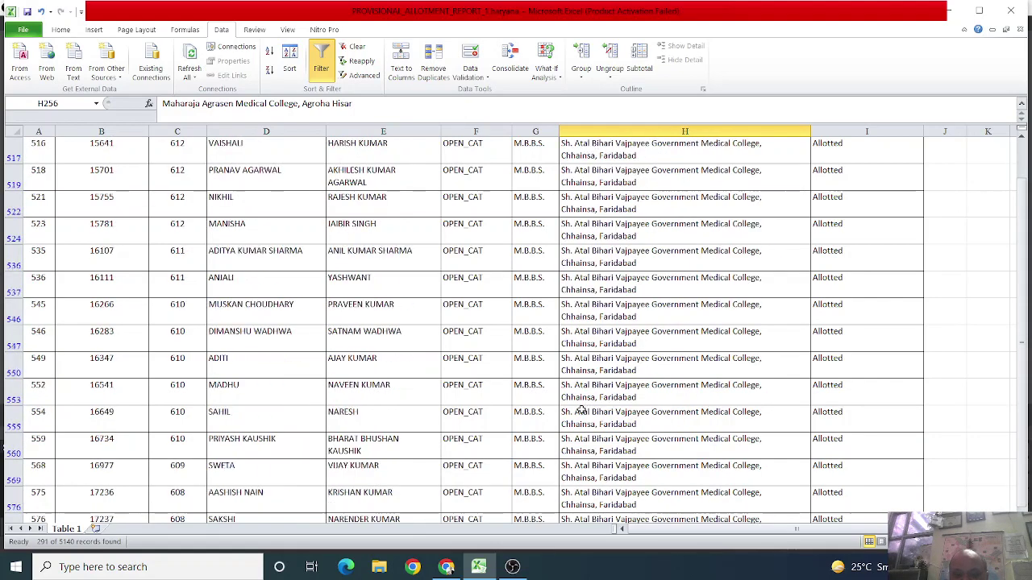
{"action": "scroll", "coordinate": [580, 411], "scroll_direction": "down", "scroll_amount": 10}
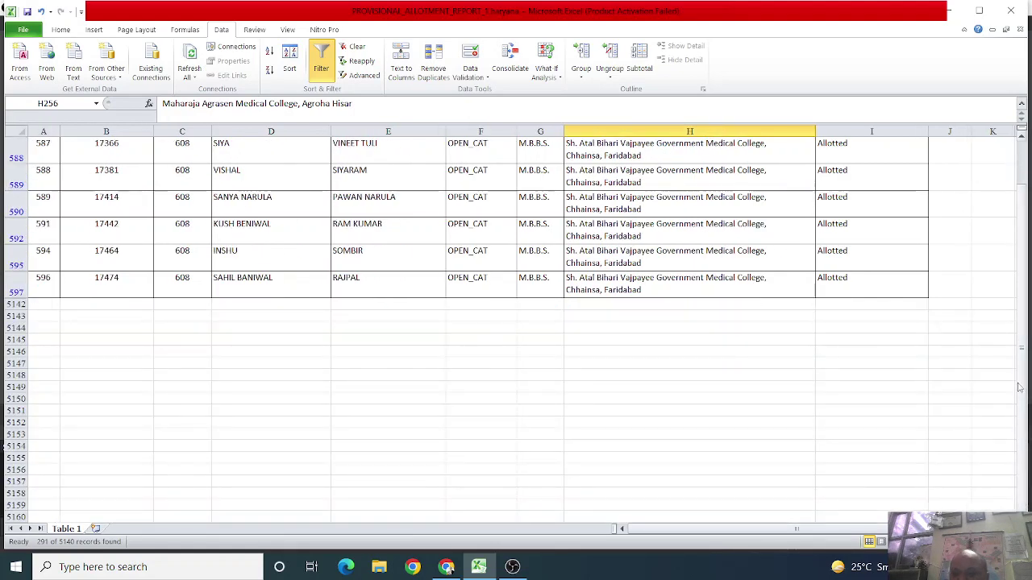
Step: Add Shaheed Hasan Khan Mewati Govt. Medical College to the colleges selected in the Allotted Institute filter
{"action": "left_click_drag", "start_coordinate": [1021, 348], "coordinate": [1021, 145]}
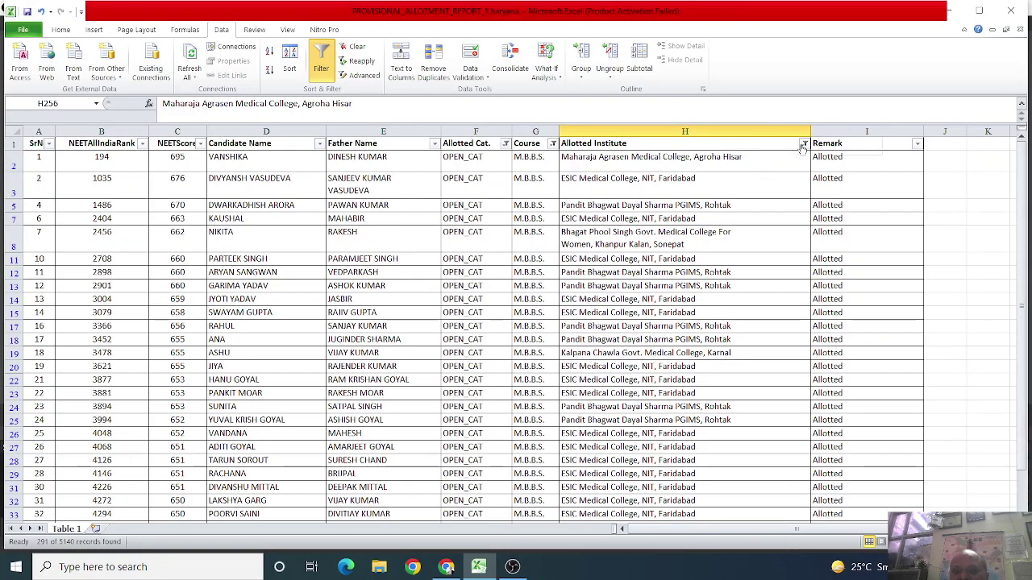
{"action": "left_click", "coordinate": [803, 144]}
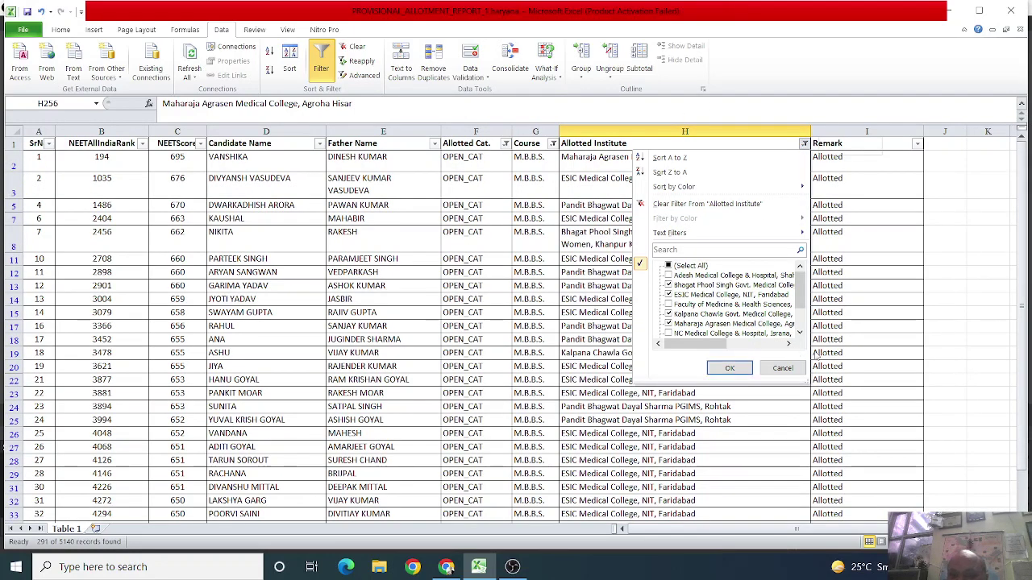
{"action": "scroll", "coordinate": [800, 334], "scroll_direction": "down", "scroll_amount": 4}
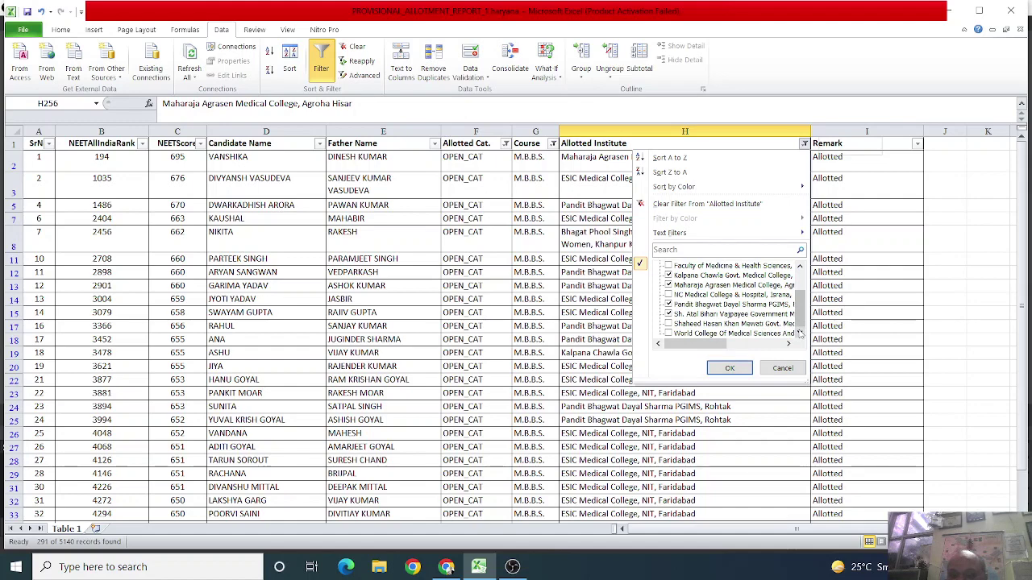
{"action": "left_click", "coordinate": [675, 324]}
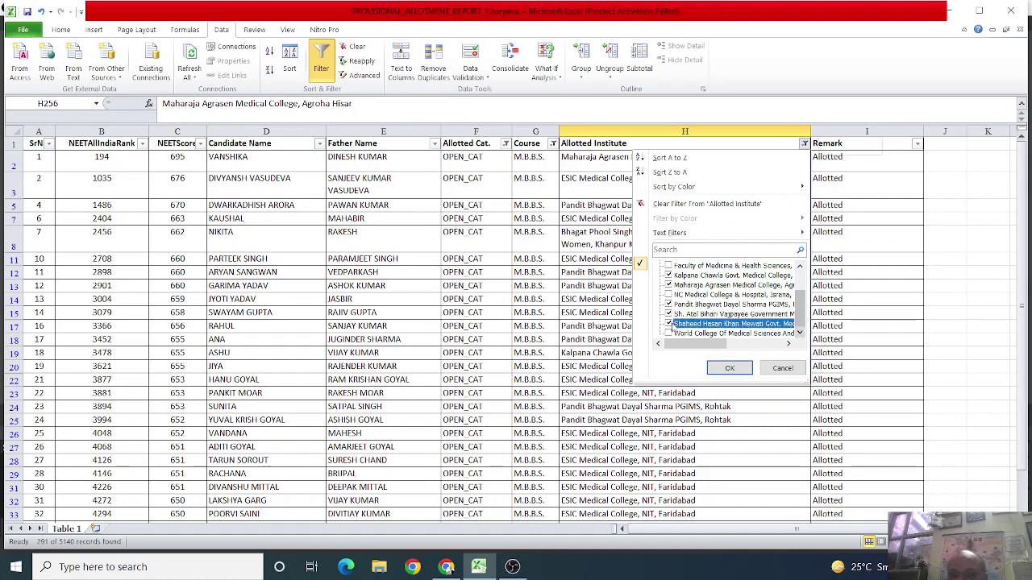
{"action": "left_click", "coordinate": [729, 367]}
Step: Check the NEET score of the last OPEN_CAT candidate allotted to Shaheed Hasan Khan Mewati Govt. Medical College
{"action": "left_click_drag", "start_coordinate": [1024, 250], "coordinate": [1023, 258]}
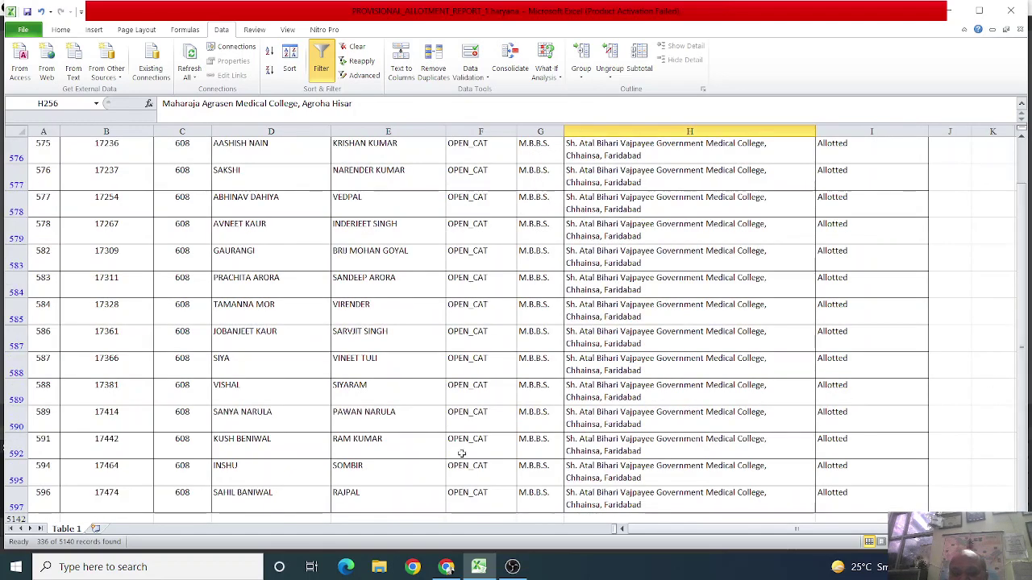
{"action": "scroll", "coordinate": [456, 451], "scroll_direction": "up", "scroll_amount": 3}
{"action": "scroll", "coordinate": [576, 357], "scroll_direction": "down", "scroll_amount": 1}
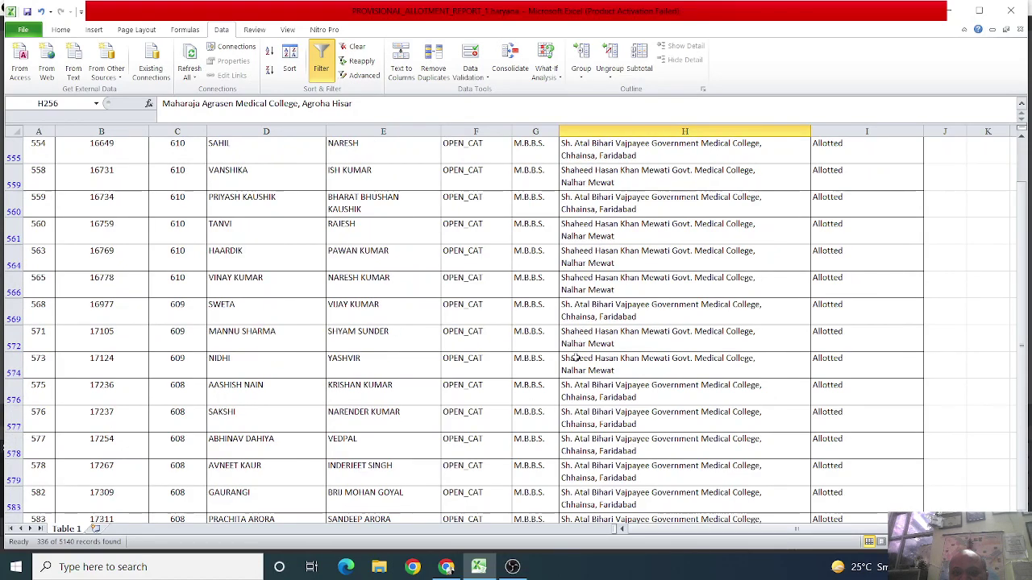
{"action": "left_click", "coordinate": [575, 359]}
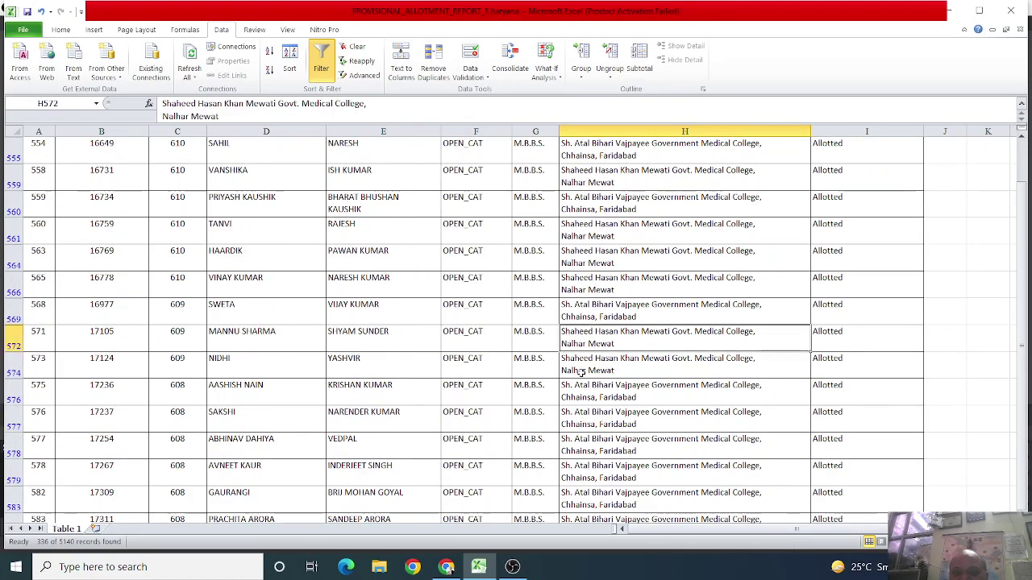
{"action": "left_click", "coordinate": [177, 358]}
Step: Review the OPEN_CAT rows back up to the start of the list, comparing Shaheed Hasan Khan Mewati's NEET scores with the other colleges'
{"action": "scroll", "coordinate": [603, 319], "scroll_direction": "up", "scroll_amount": 1}
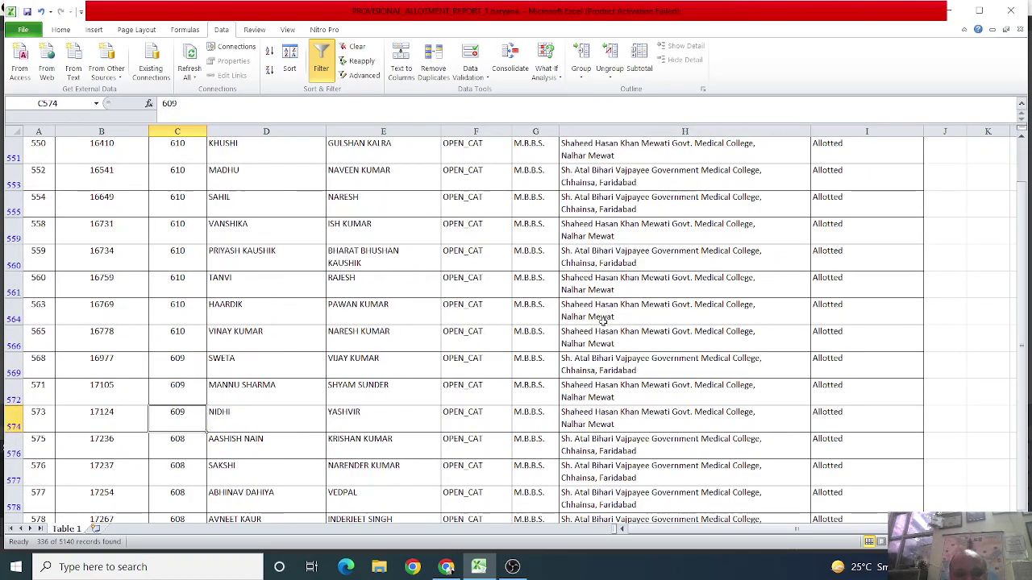
{"action": "scroll", "coordinate": [603, 319], "scroll_direction": "up", "scroll_amount": 7}
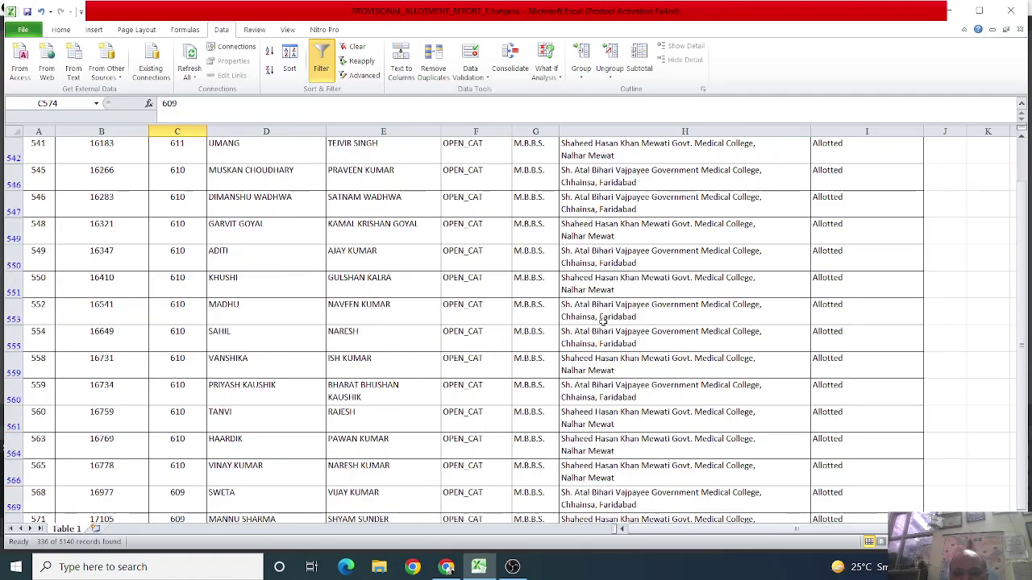
{"action": "scroll", "coordinate": [603, 319], "scroll_direction": "up", "scroll_amount": 20}
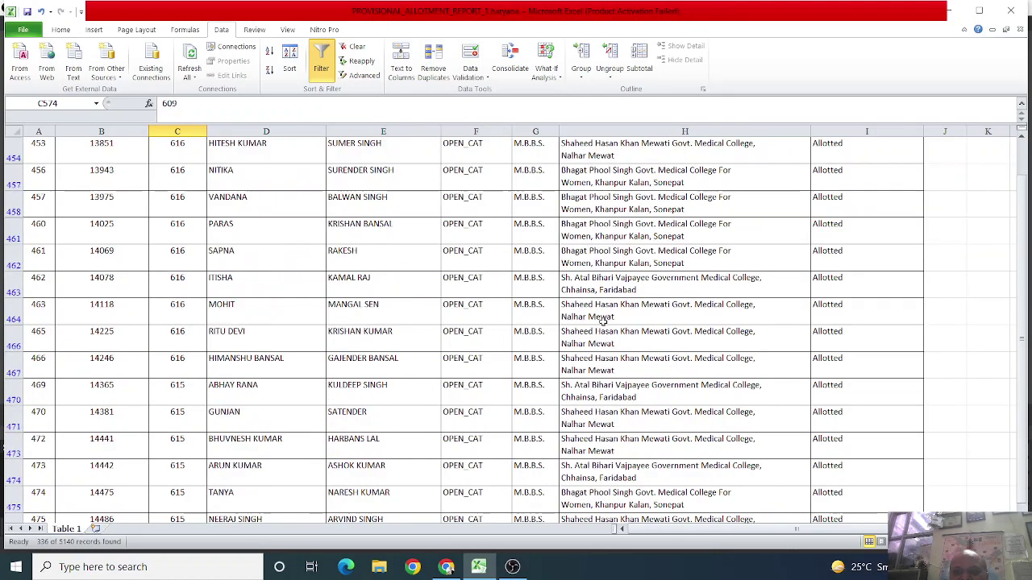
{"action": "scroll", "coordinate": [603, 319], "scroll_direction": "up", "scroll_amount": 10}
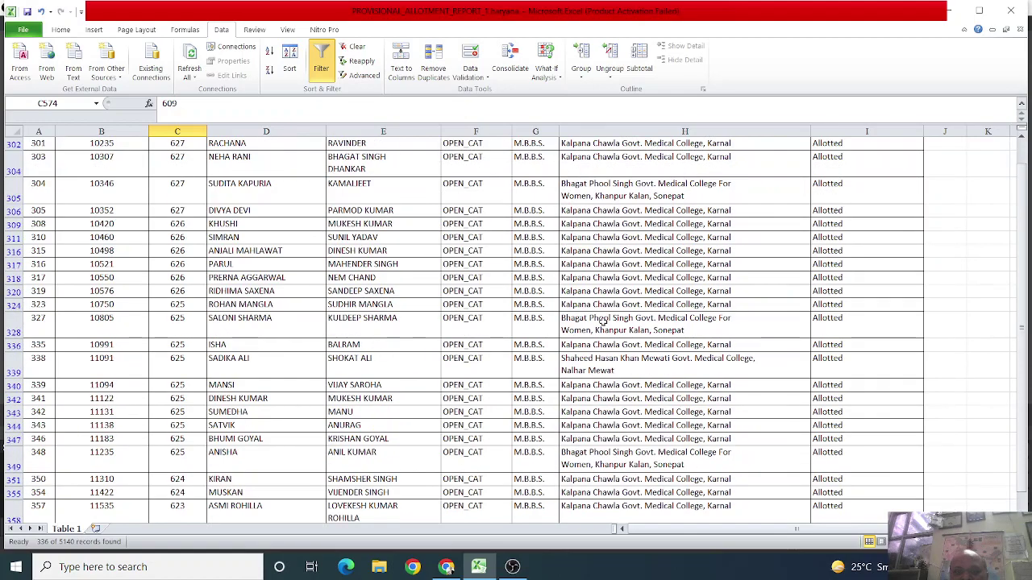
{"action": "scroll", "coordinate": [603, 319], "scroll_direction": "down", "scroll_amount": 3}
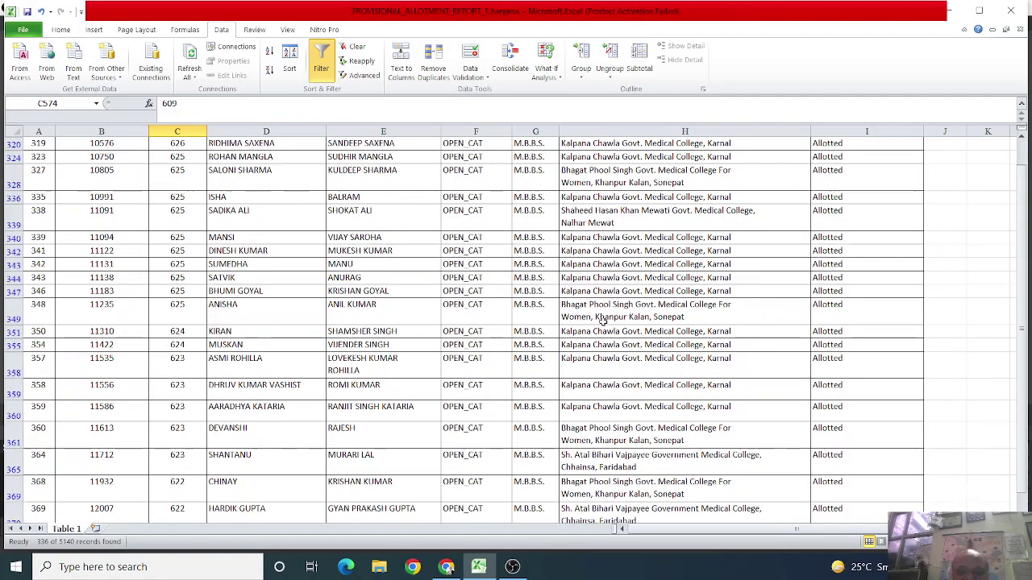
{"action": "scroll", "coordinate": [603, 319], "scroll_direction": "up", "scroll_amount": 15}
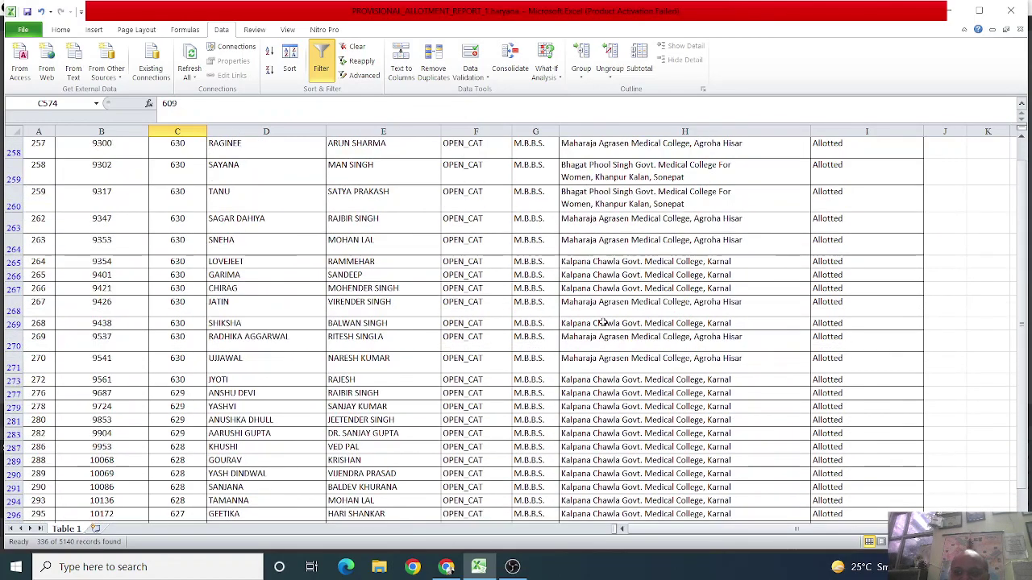
{"action": "scroll", "coordinate": [603, 322], "scroll_direction": "up", "scroll_amount": 20}
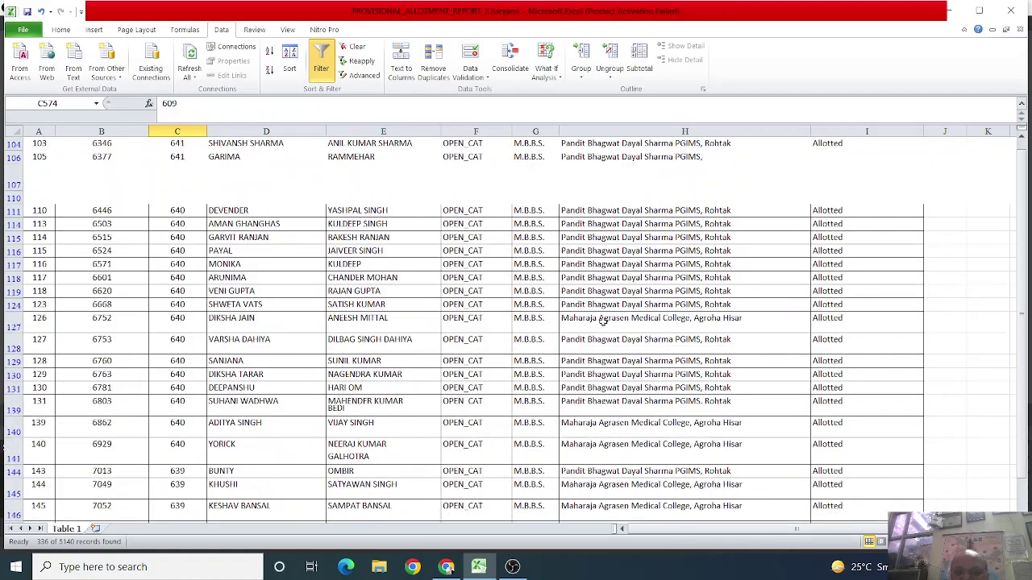
{"action": "scroll", "coordinate": [603, 322], "scroll_direction": "up", "scroll_amount": 15}
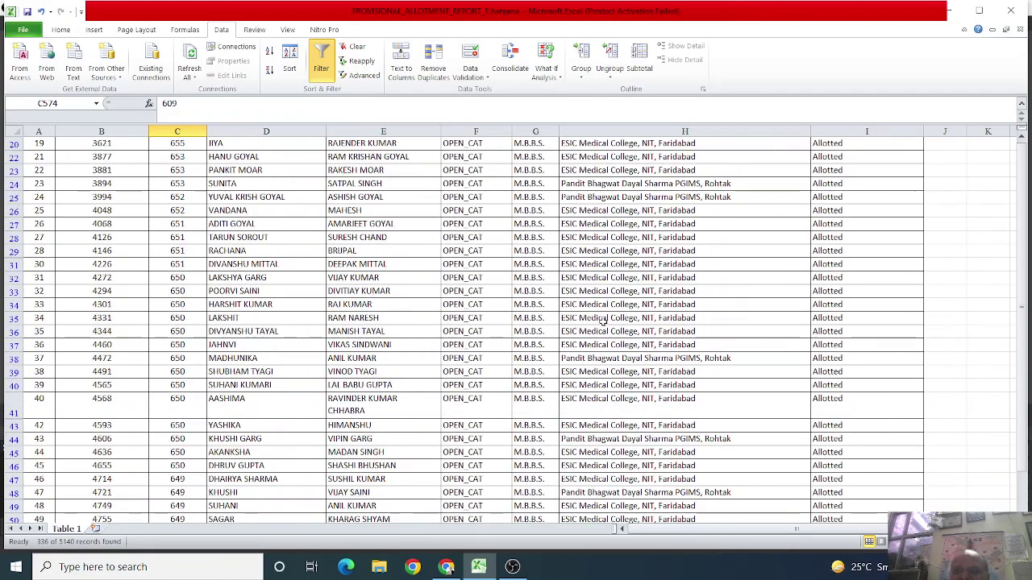
{"action": "scroll", "coordinate": [326, 348], "scroll_direction": "up", "scroll_amount": 6}
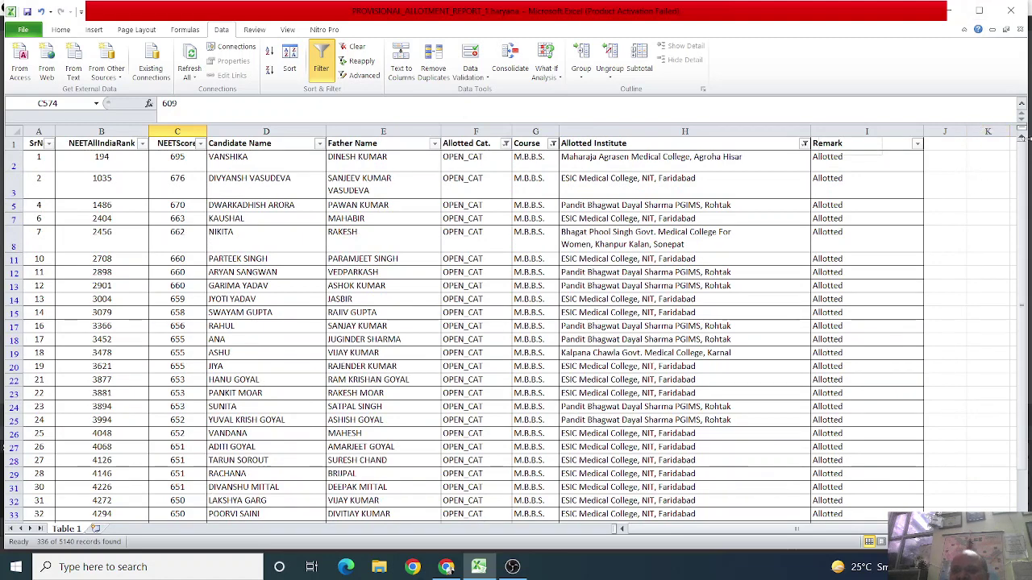
{"action": "left_click", "coordinate": [419, 297]}
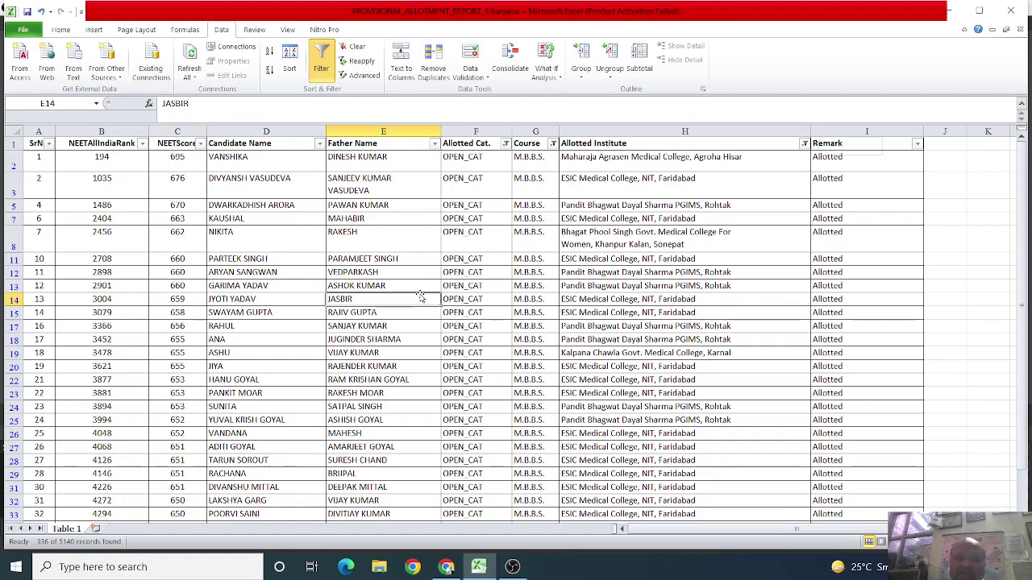
{"action": "scroll", "coordinate": [758, 357], "scroll_direction": "down", "scroll_amount": 5}
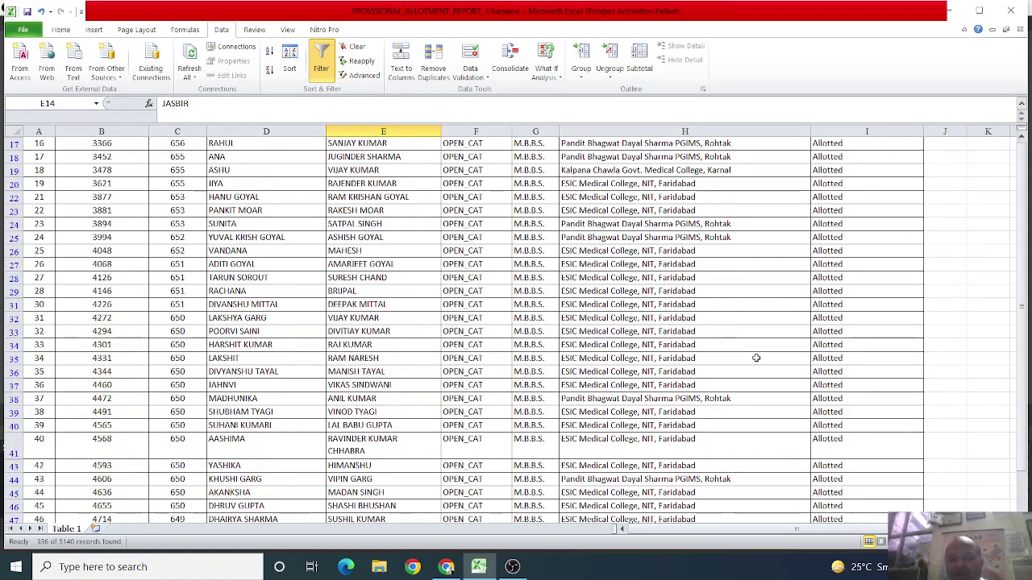
{"action": "scroll", "coordinate": [758, 357], "scroll_direction": "down", "scroll_amount": 4}
{"action": "scroll", "coordinate": [773, 362], "scroll_direction": "up", "scroll_amount": 9}
{"action": "scroll", "coordinate": [773, 362], "scroll_direction": "up", "scroll_amount": 1}
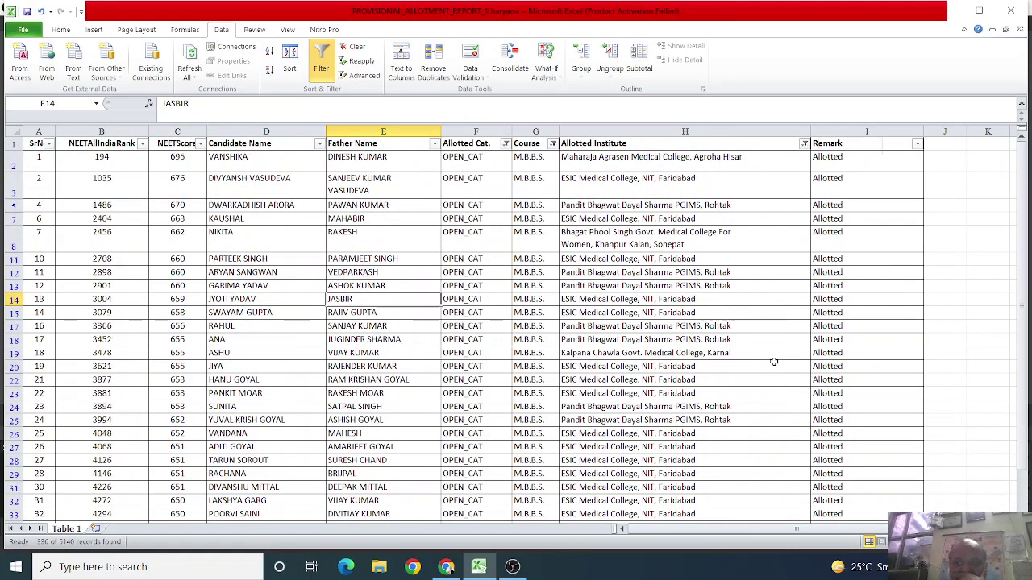
Step: Turn off filtering for the whole allotment table and check the category, score and institute cells in its first rows
{"action": "left_click", "coordinate": [321, 60]}
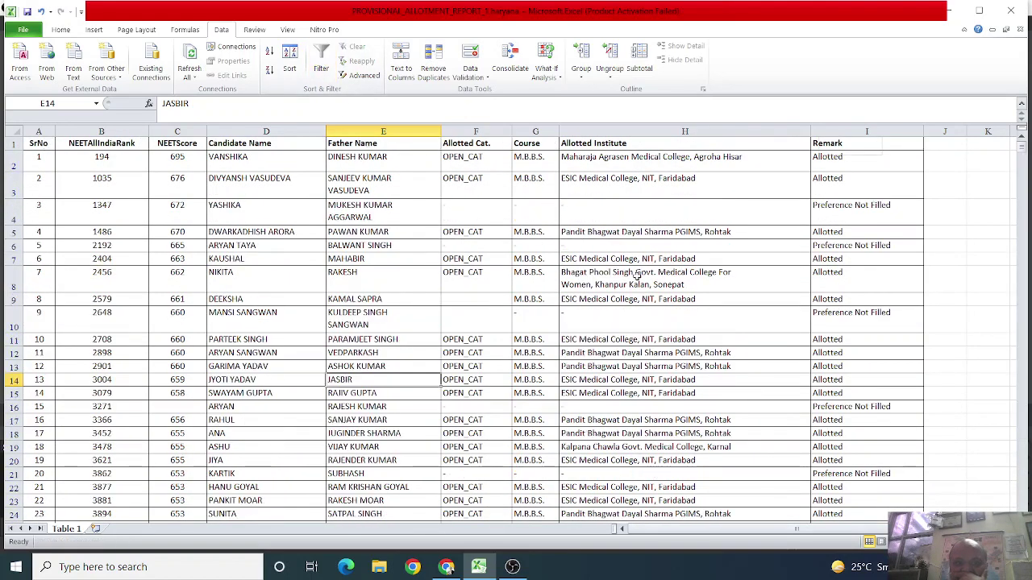
{"action": "left_click", "coordinate": [471, 211]}
{"action": "left_click", "coordinate": [637, 214]}
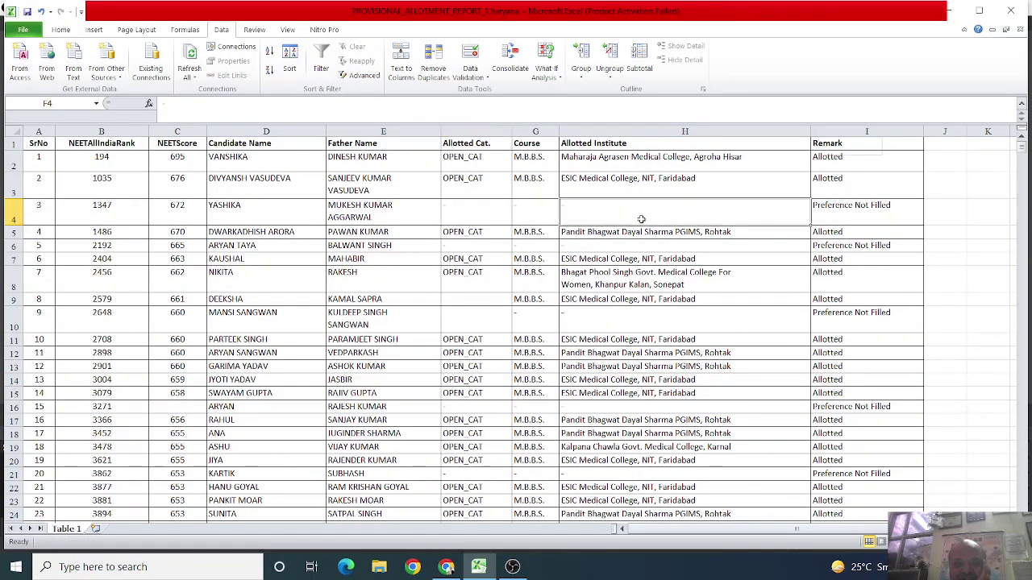
{"action": "left_click", "coordinate": [198, 352]}
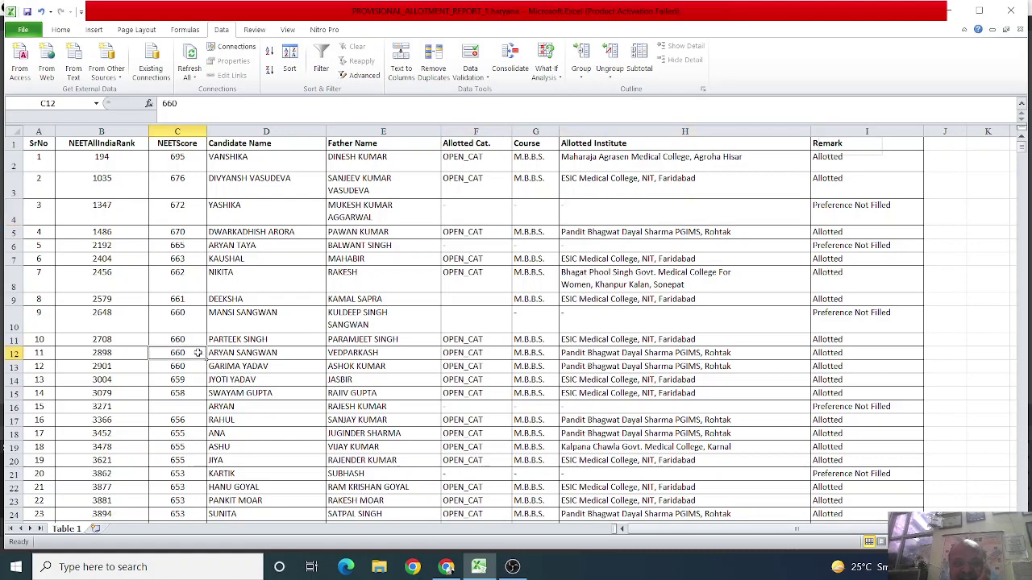
{"action": "left_click", "coordinate": [619, 382]}
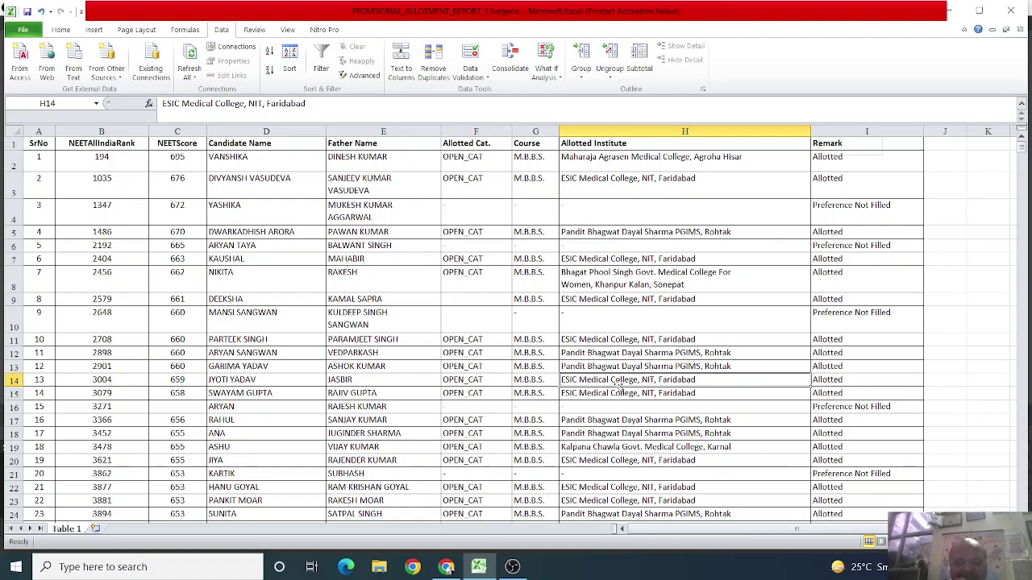
Step: Examine the unfiltered allotment list for how categories, institutes and remarks are distributed as NEET scores decrease, and return to its start
{"action": "scroll", "coordinate": [619, 385], "scroll_direction": "down", "scroll_amount": 20}
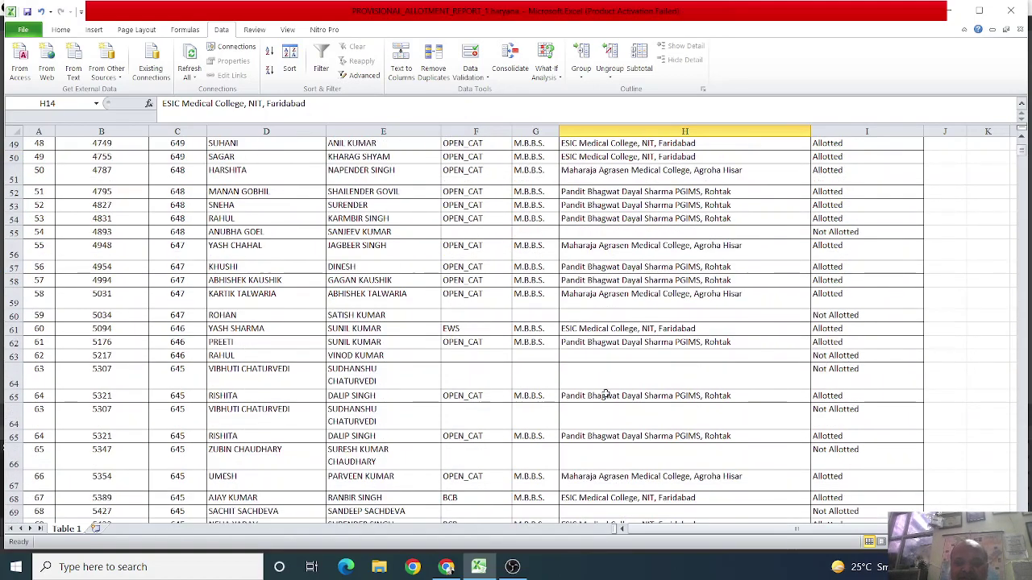
{"action": "scroll", "coordinate": [604, 394], "scroll_direction": "down", "scroll_amount": 10}
{"action": "scroll", "coordinate": [603, 397], "scroll_direction": "down", "scroll_amount": 9}
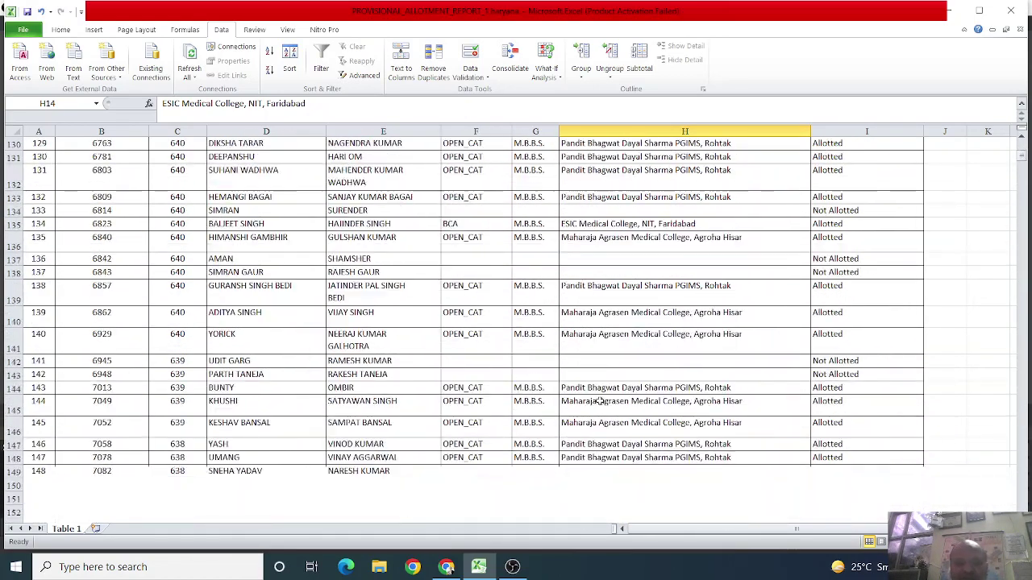
{"action": "scroll", "coordinate": [599, 401], "scroll_direction": "down", "scroll_amount": 5}
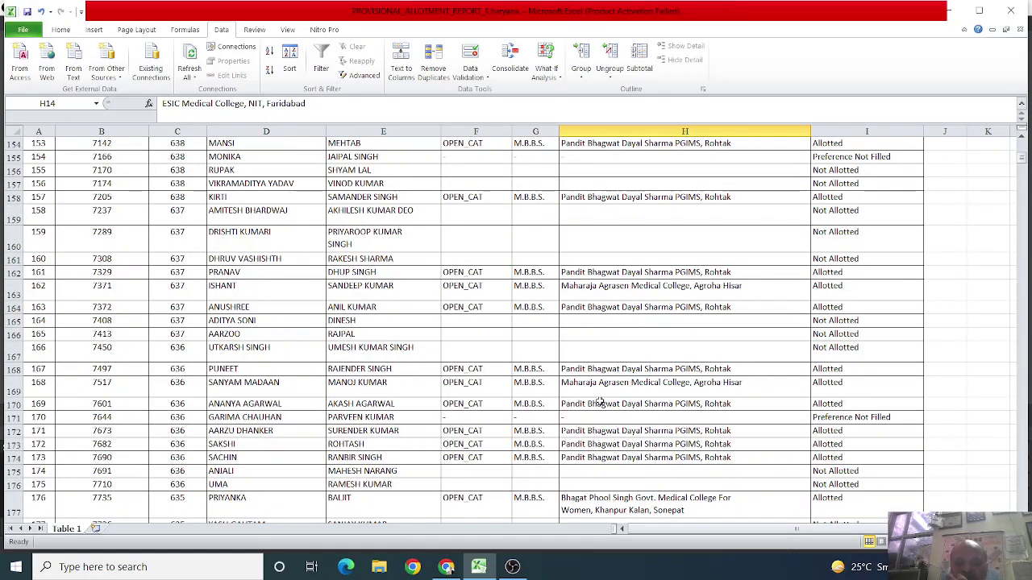
{"action": "scroll", "coordinate": [599, 403], "scroll_direction": "down", "scroll_amount": 2}
{"action": "scroll", "coordinate": [598, 401], "scroll_direction": "down", "scroll_amount": 20}
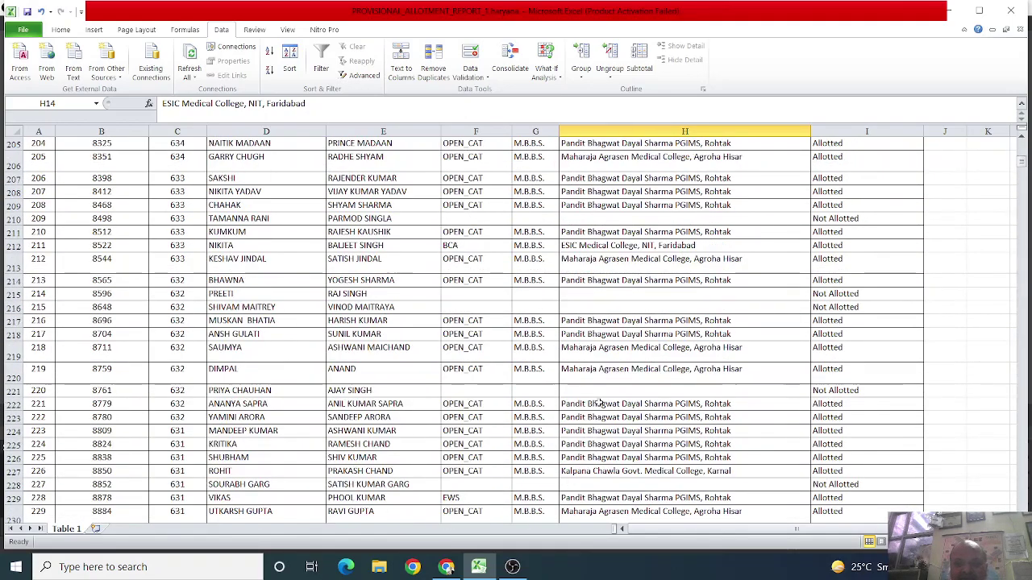
{"action": "scroll", "coordinate": [599, 406], "scroll_direction": "down", "scroll_amount": 20}
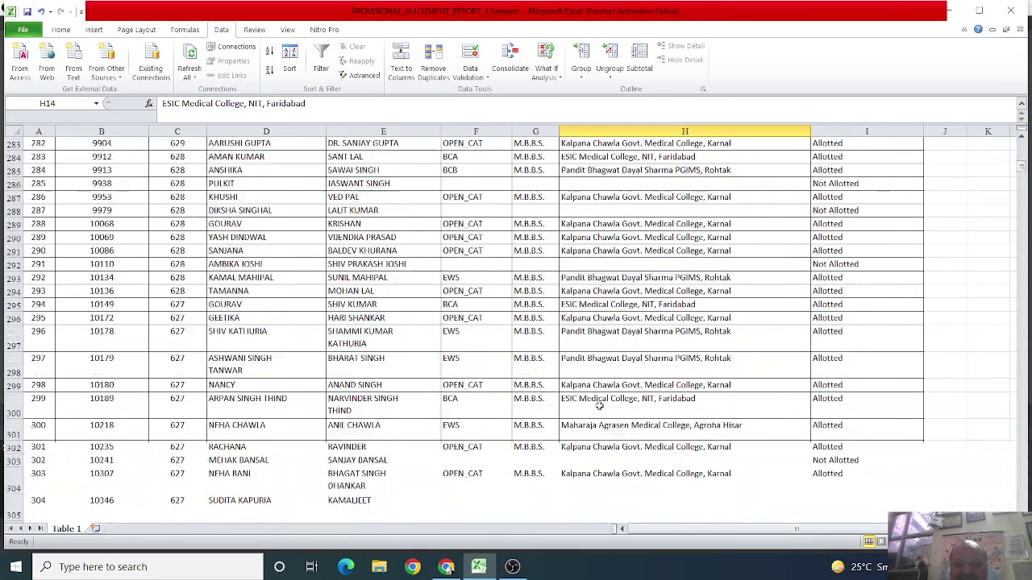
{"action": "scroll", "coordinate": [599, 409], "scroll_direction": "down", "scroll_amount": 15}
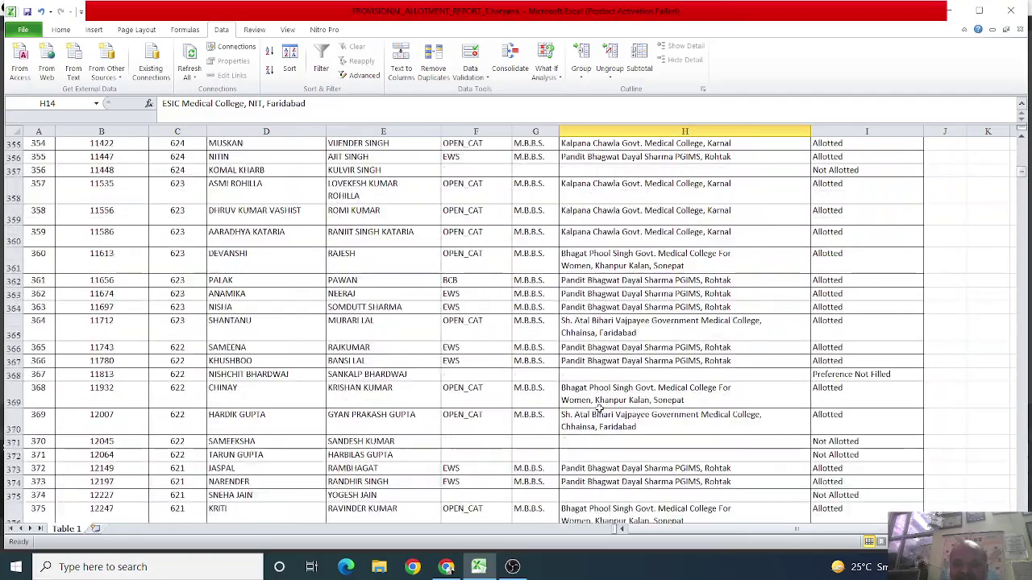
{"action": "scroll", "coordinate": [599, 408], "scroll_direction": "up", "scroll_amount": 20}
{"action": "scroll", "coordinate": [599, 409], "scroll_direction": "up", "scroll_amount": 20}
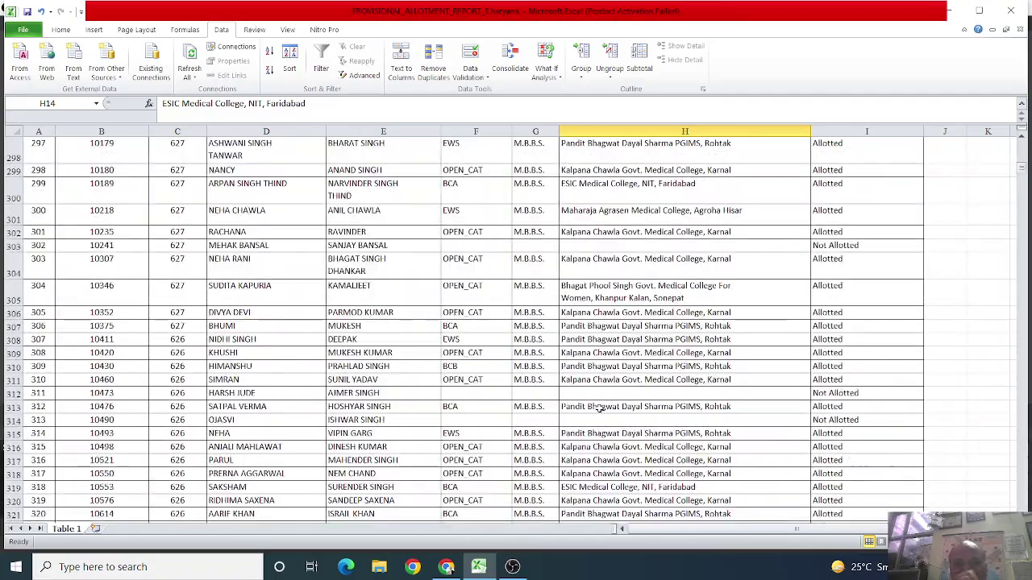
{"action": "scroll", "coordinate": [599, 409], "scroll_direction": "up", "scroll_amount": 20}
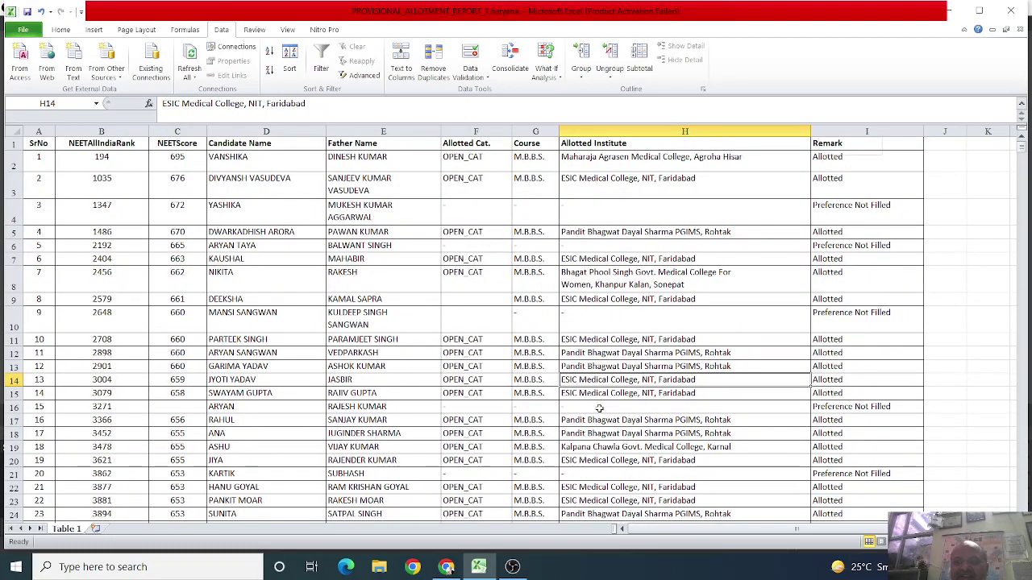
{"action": "left_click", "coordinate": [398, 261]}
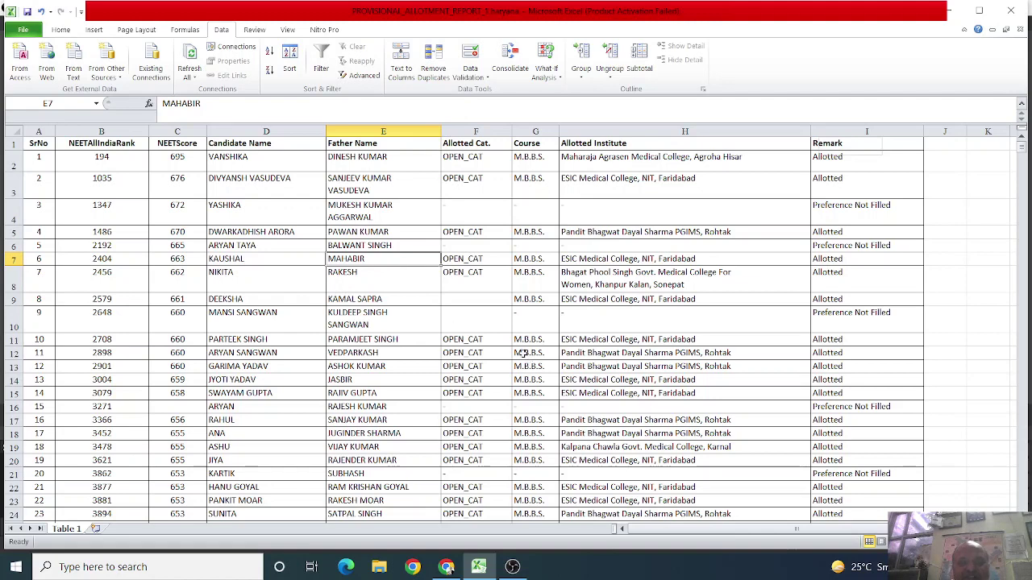
{"action": "left_click", "coordinate": [543, 312]}
{"action": "left_click", "coordinate": [963, 336]}
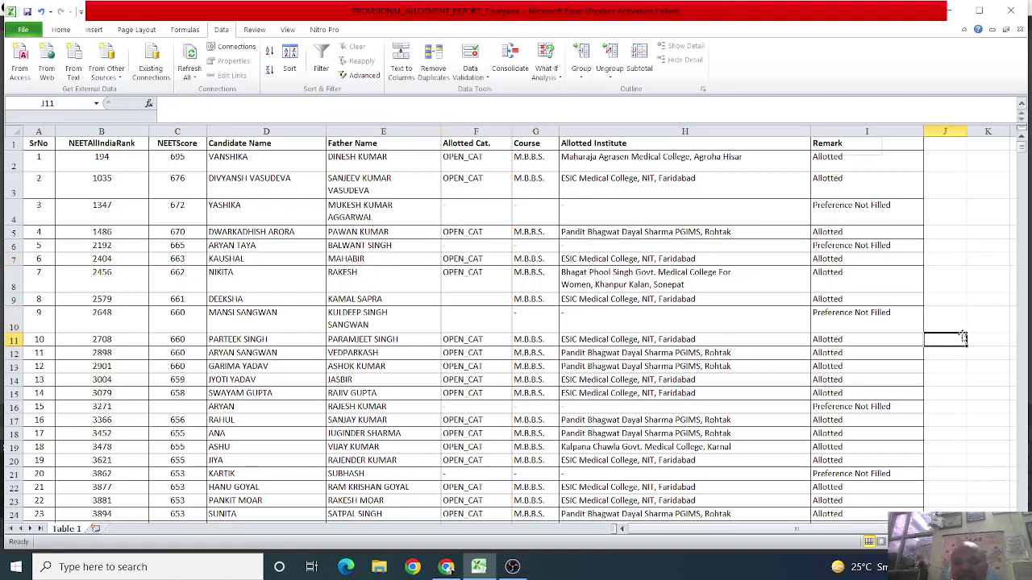